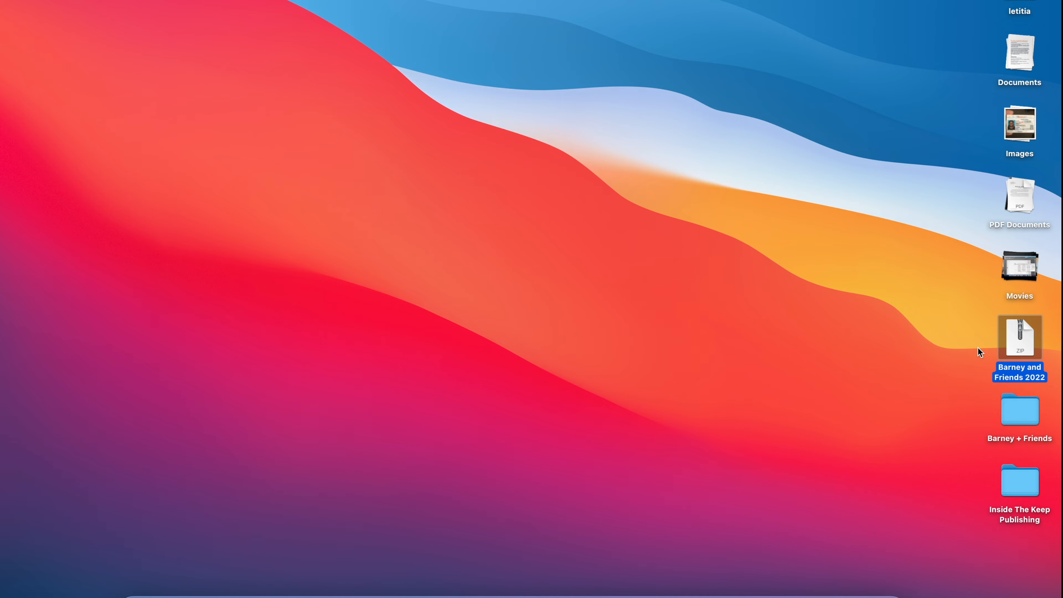
# Open the Barney + Friends folder on the desktop and launch Silhouette Studio.
pyautogui.doubleClick(1024, 411)
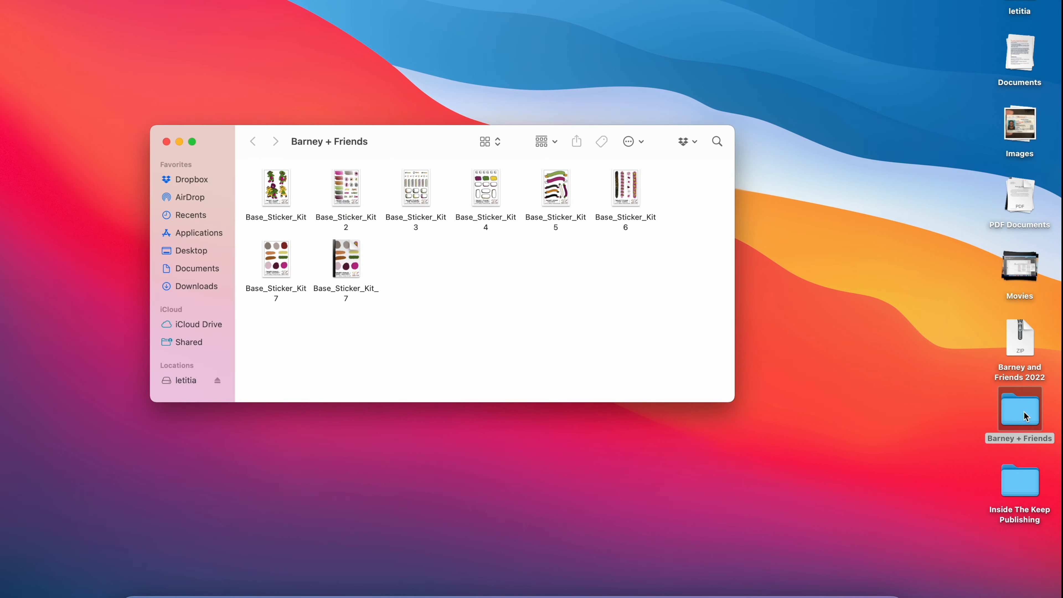
pyautogui.click(205, 594)
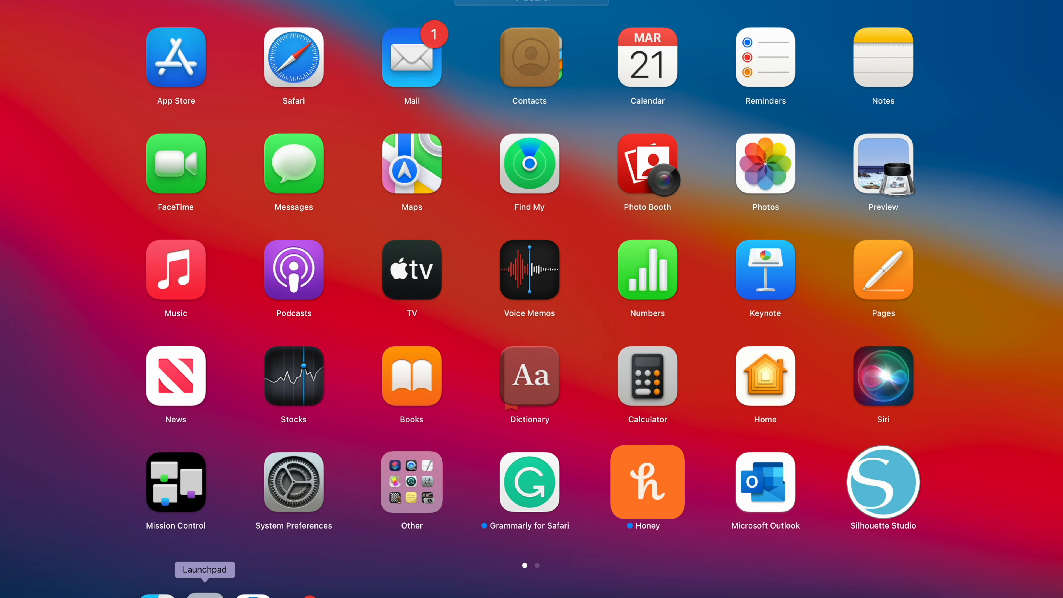
pyautogui.click(864, 464)
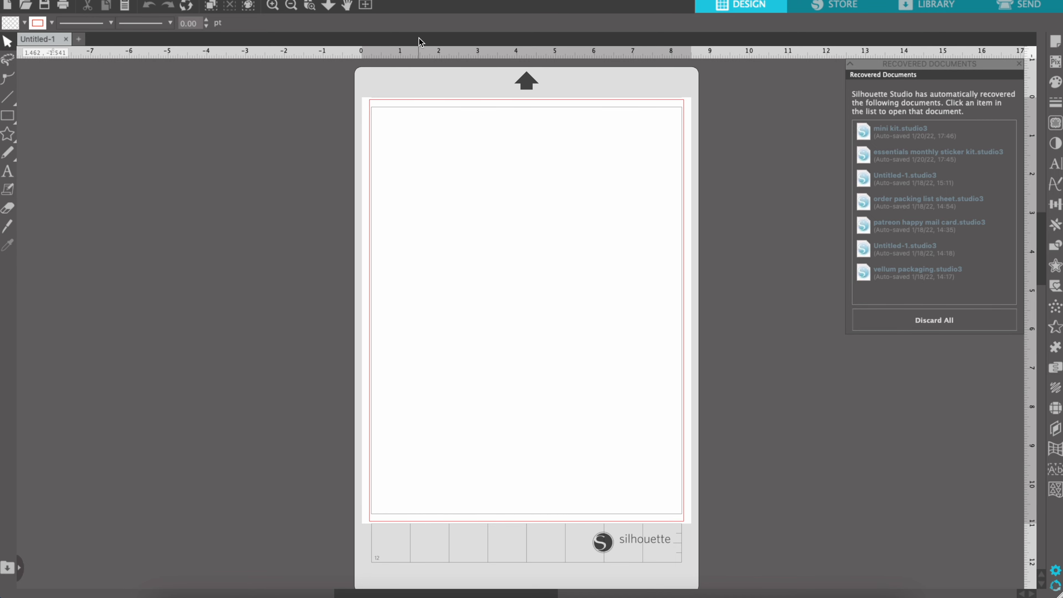
# Bring the Base_Sticker_Kit image from the Barney + Friends folder into the blank document and place it fully on the page.
pyautogui.click(272, 6)
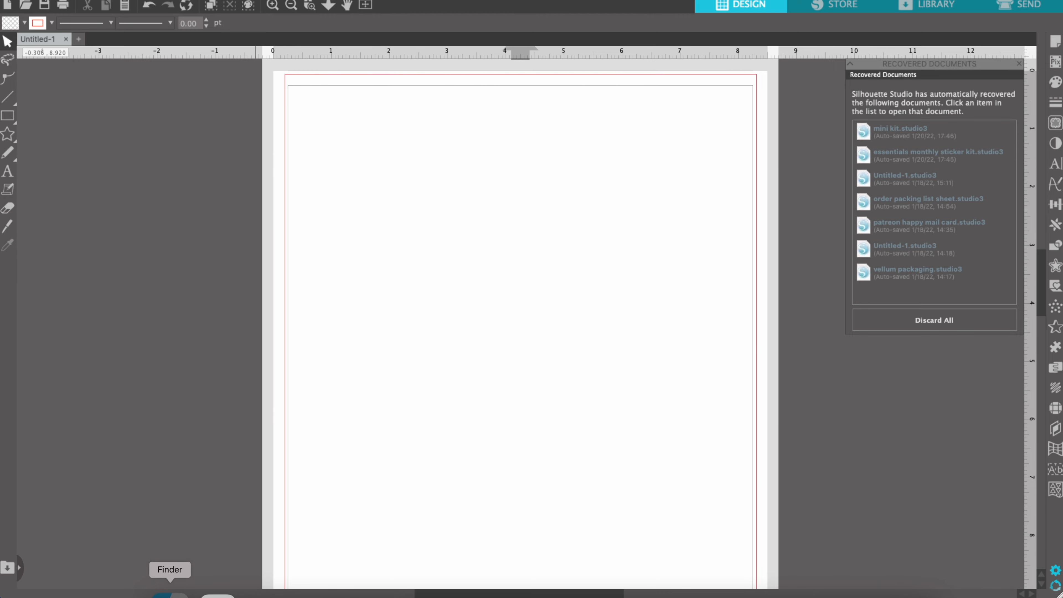
pyautogui.click(170, 591)
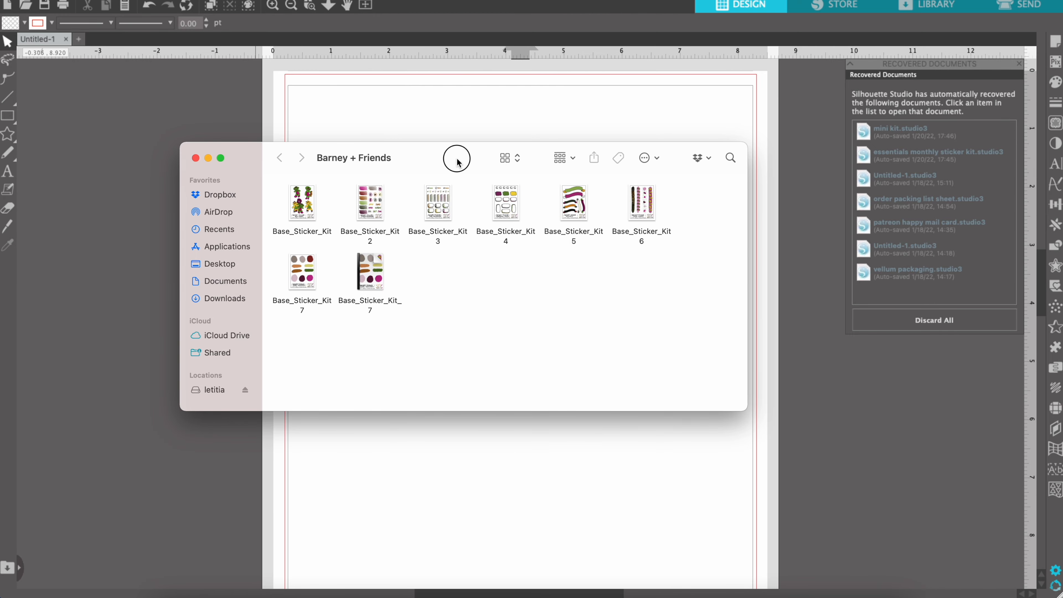
pyautogui.moveTo(458, 158); pyautogui.dragTo(710, 180)
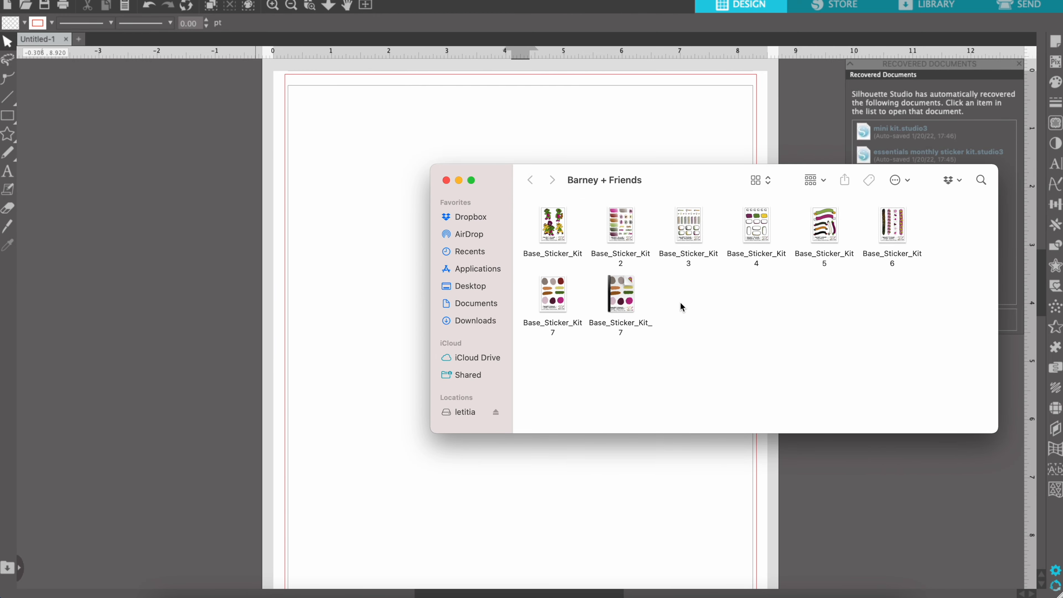
pyautogui.moveTo(554, 226); pyautogui.dragTo(245, 389)
pyautogui.click(274, 343)
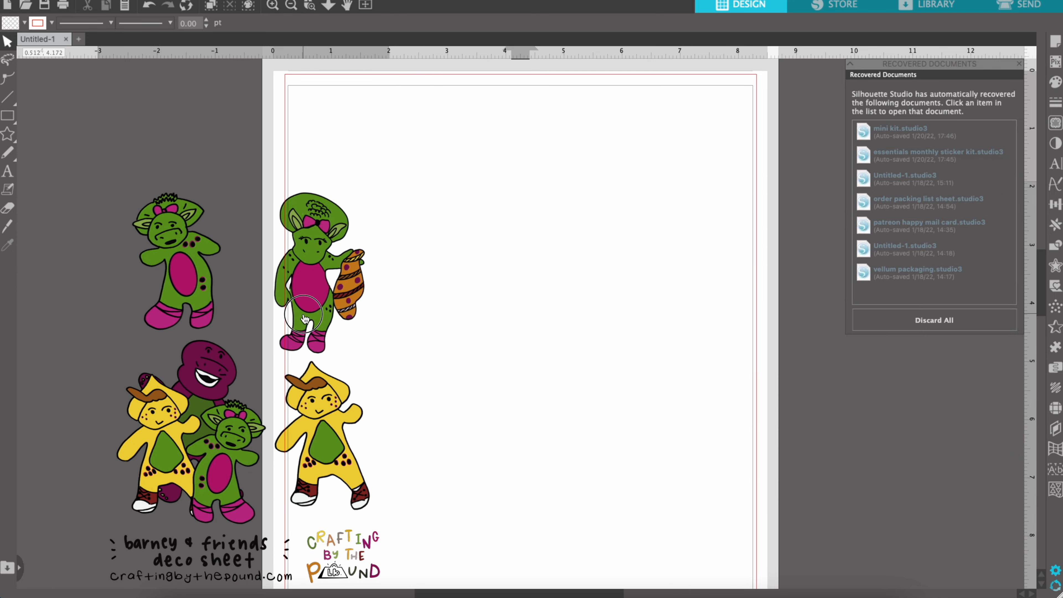
pyautogui.moveTo(274, 342); pyautogui.dragTo(536, 234)
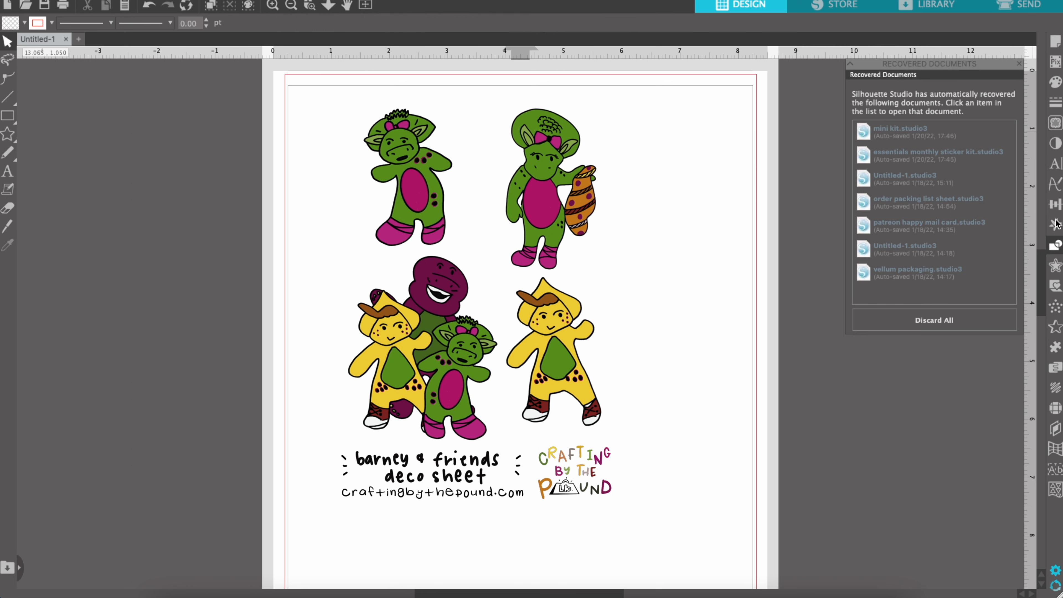
# Trace the outer edges of the four character drawings at 100% threshold, leaving the title text and logo outside a trace area about 5.9 in tall.
pyautogui.click(1055, 122)
pyautogui.click(905, 114)
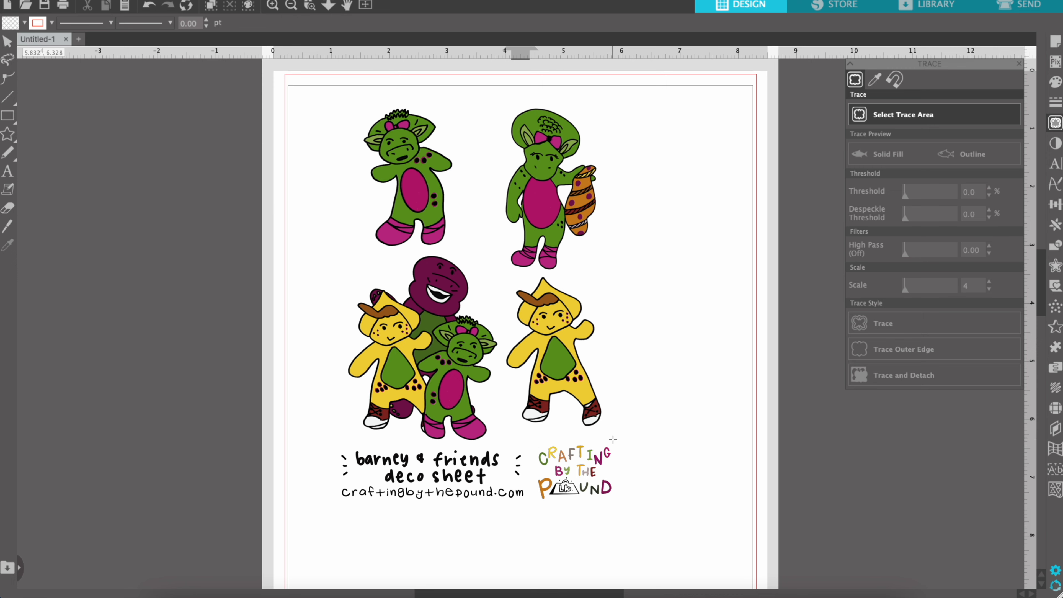
pyautogui.moveTo(613, 439)
pyautogui.mouseDown()
pyautogui.moveTo(452, 411)
pyautogui.moveTo(364, 355)
pyautogui.moveTo(329, 115)
pyautogui.moveTo(340, 74)
pyautogui.moveTo(341, 100)
pyautogui.mouseUp()
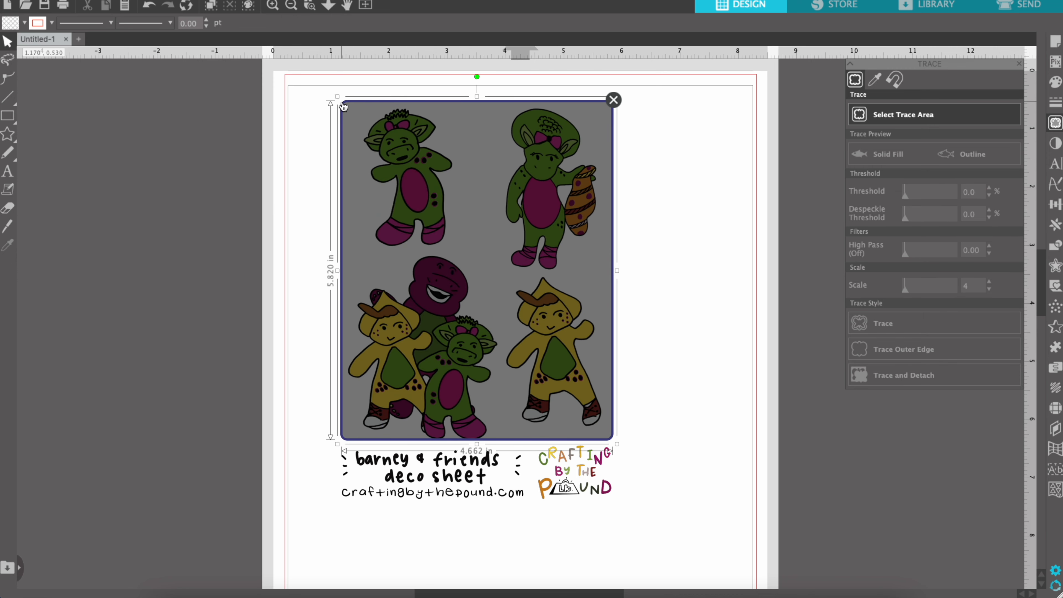
pyautogui.moveTo(478, 443); pyautogui.dragTo(478, 448)
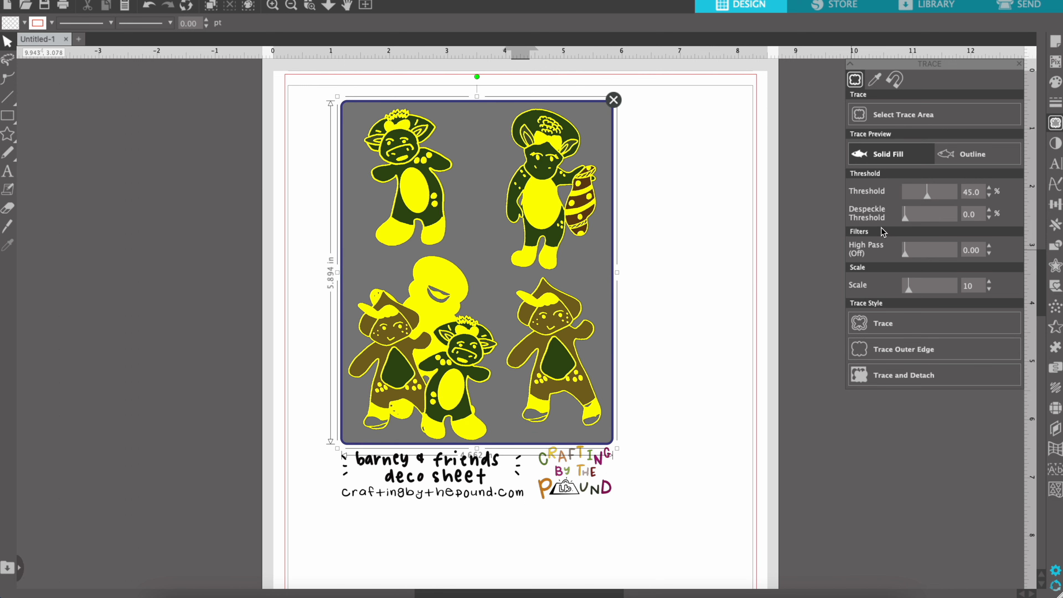
pyautogui.moveTo(929, 199); pyautogui.dragTo(957, 195)
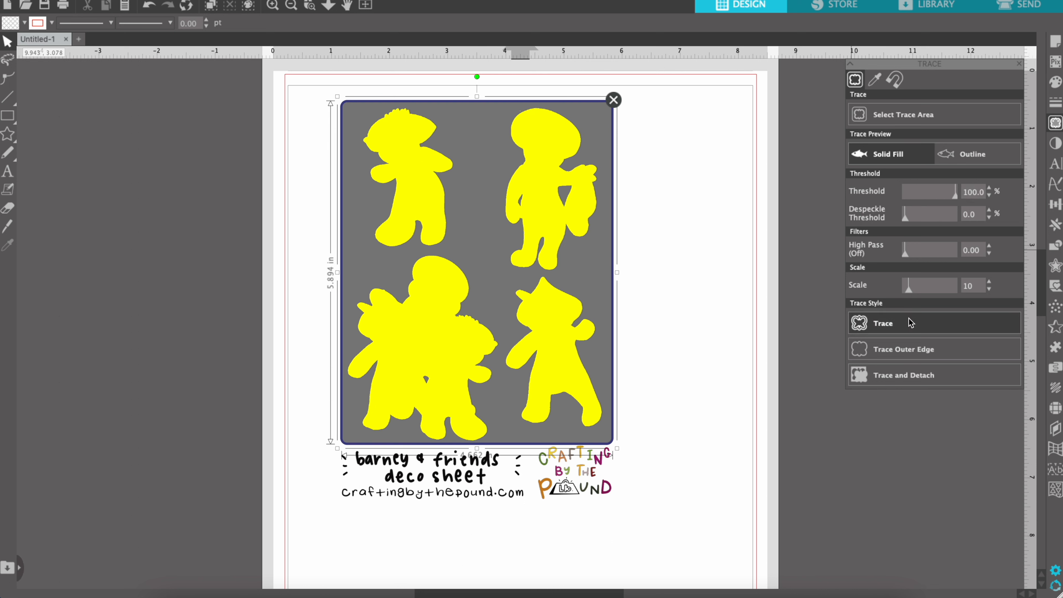
pyautogui.click(909, 356)
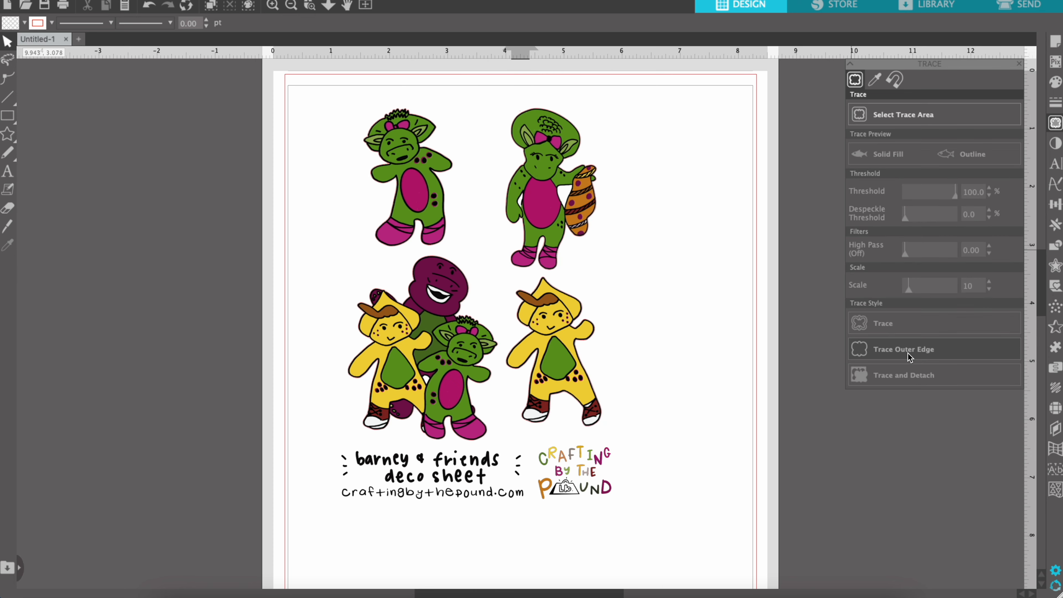
# Apply a 0.035 in offset with rounded corners to the traced character outlines, leaving everything deselected.
pyautogui.click(547, 272)
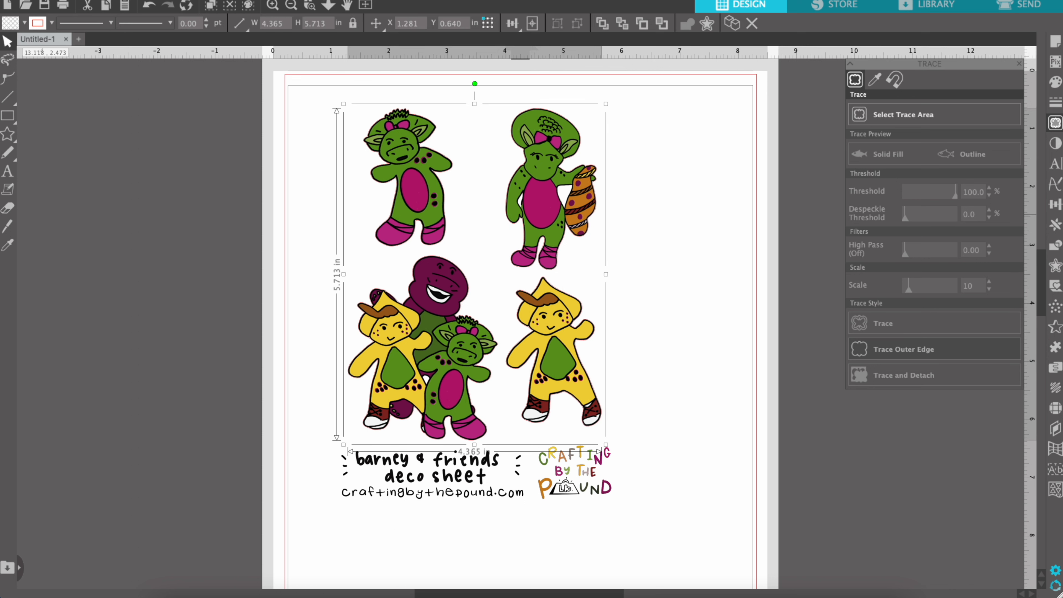
pyautogui.click(1056, 268)
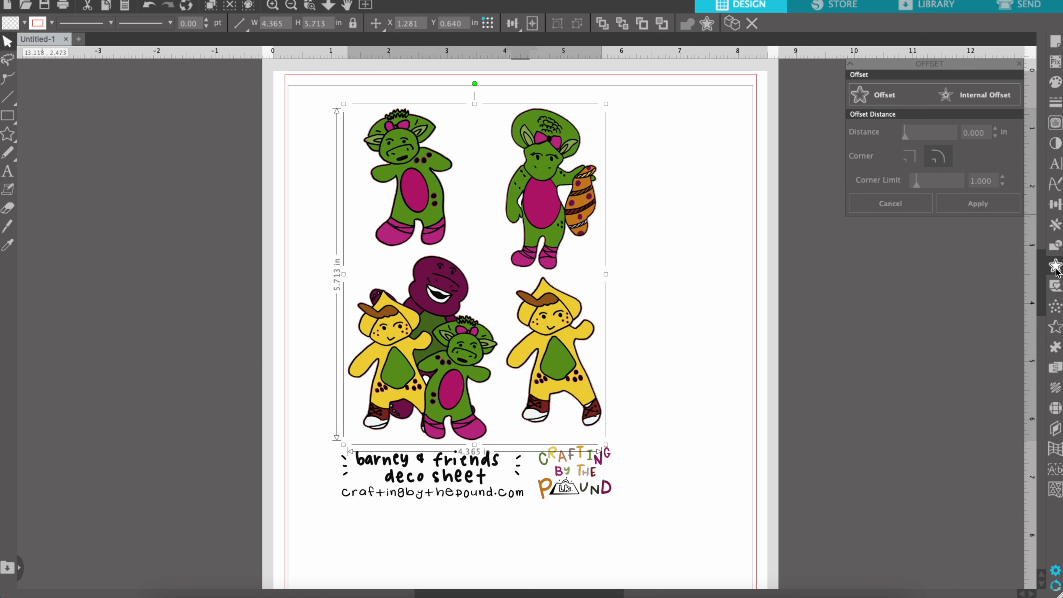
pyautogui.click(888, 96)
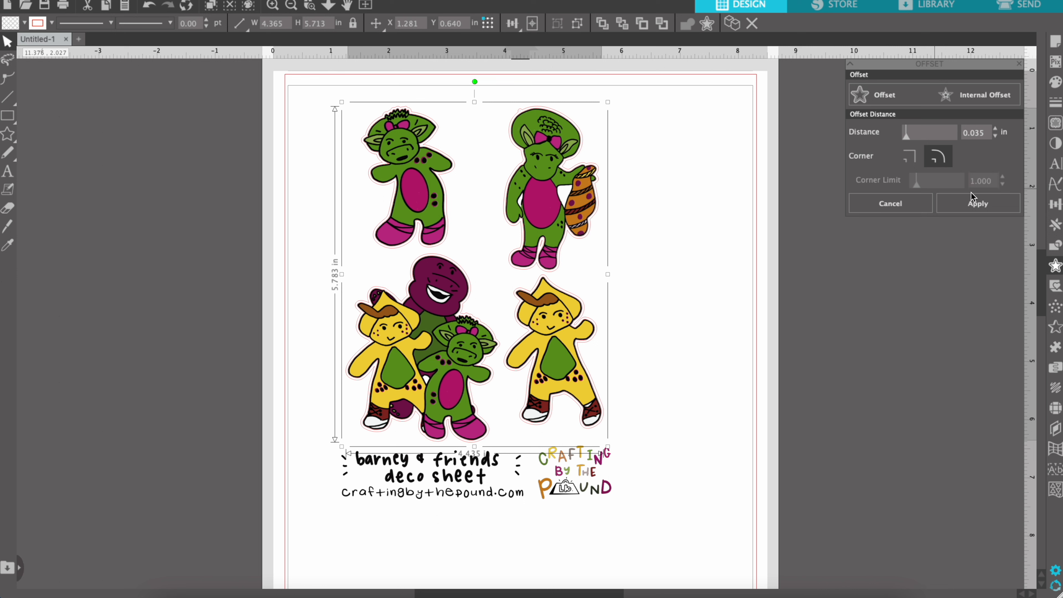
pyautogui.click(984, 204)
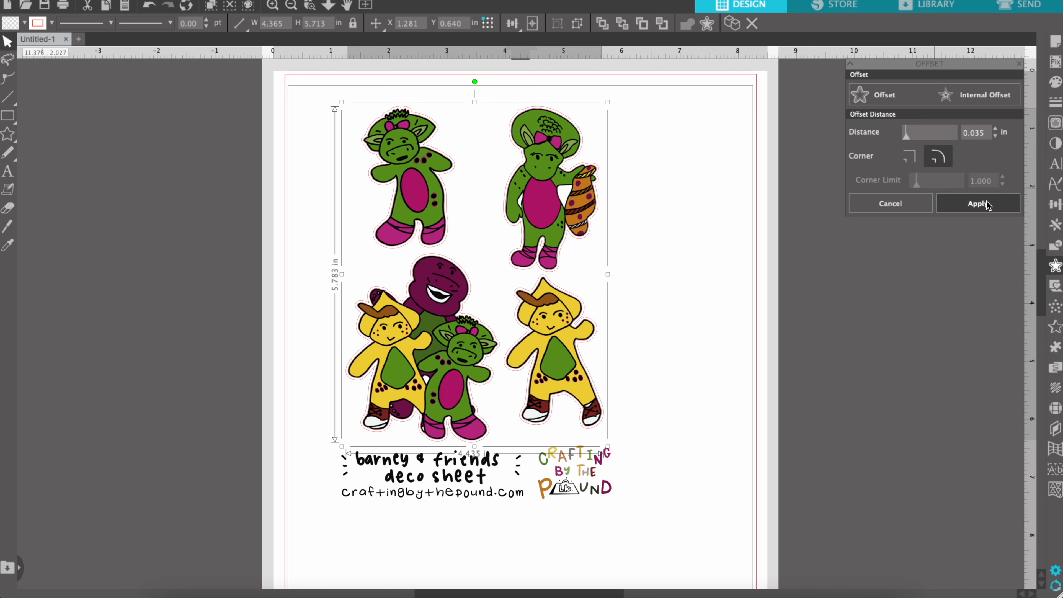
pyautogui.click(552, 185)
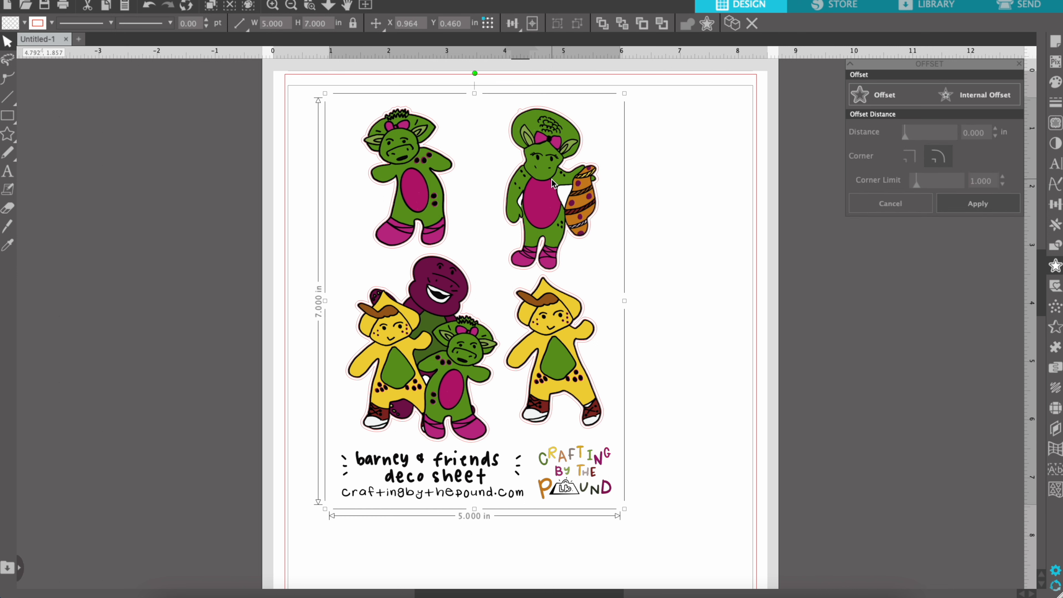
pyautogui.click(511, 190)
pyautogui.press('Escape')
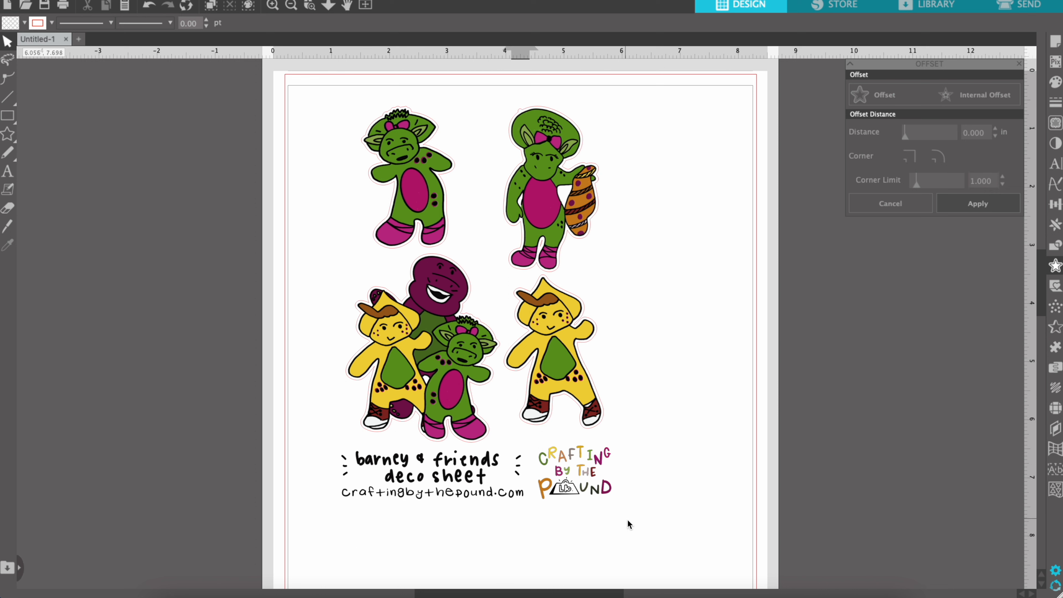
# Group the deco sheet artwork with its cut lines and move the group off the page into the grey area on its left.
pyautogui.moveTo(630, 522); pyautogui.dragTo(287, 169)
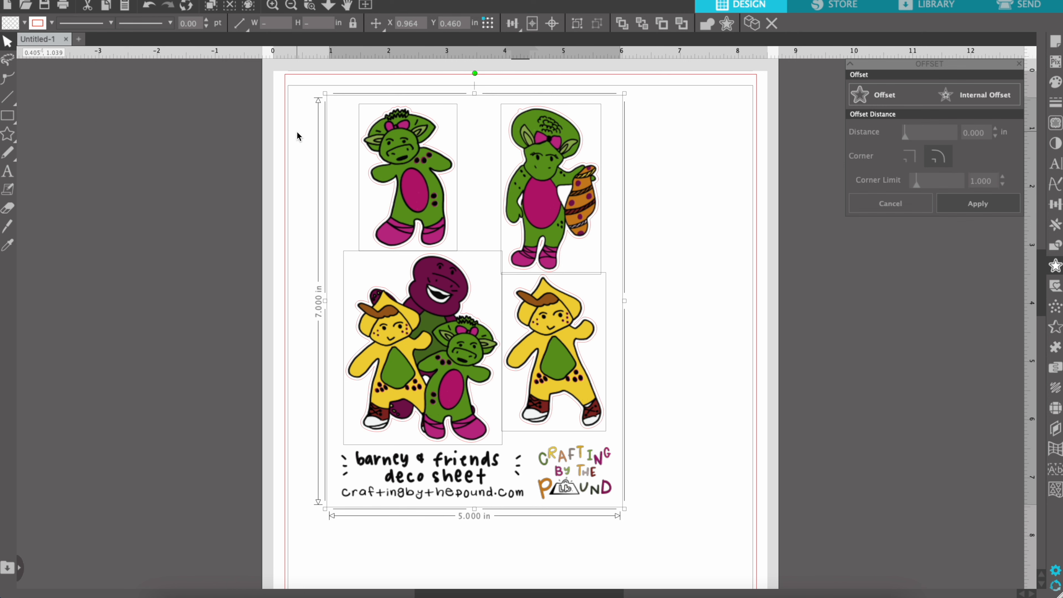
pyautogui.hotkey('ctrl', 'g')
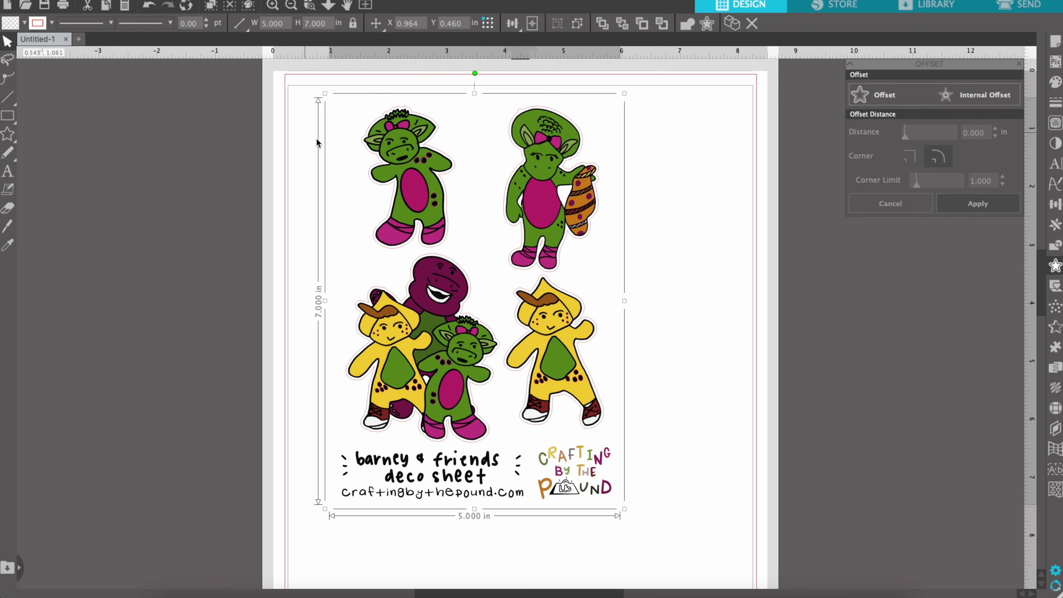
pyautogui.moveTo(418, 234); pyautogui.dragTo(33, 252)
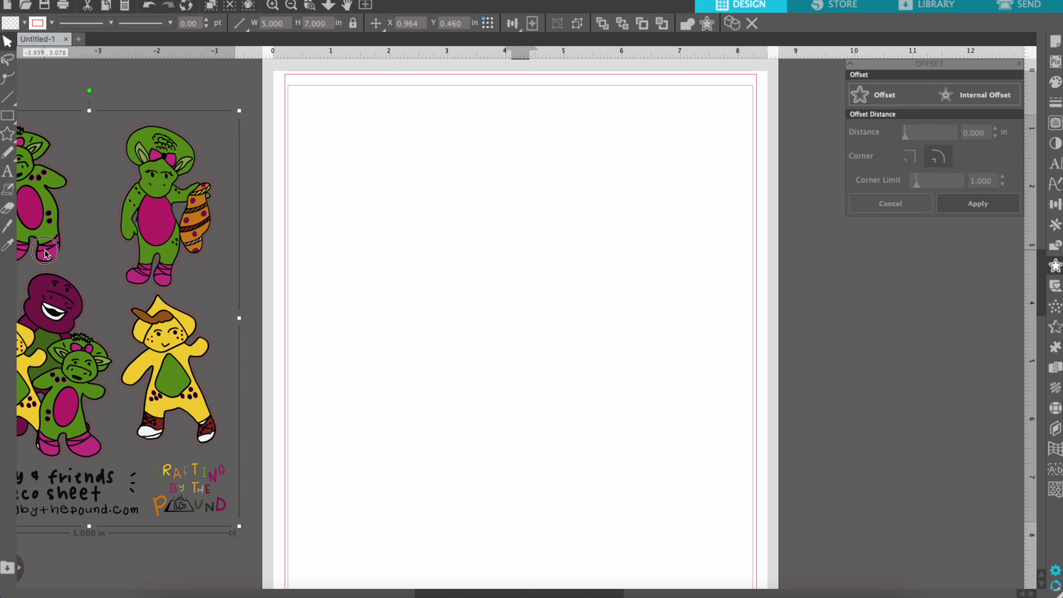
# Add the Base_Sticker_Kit 2 image from the Barney + Friends folder and position it on the emptied page.
pyautogui.click(170, 594)
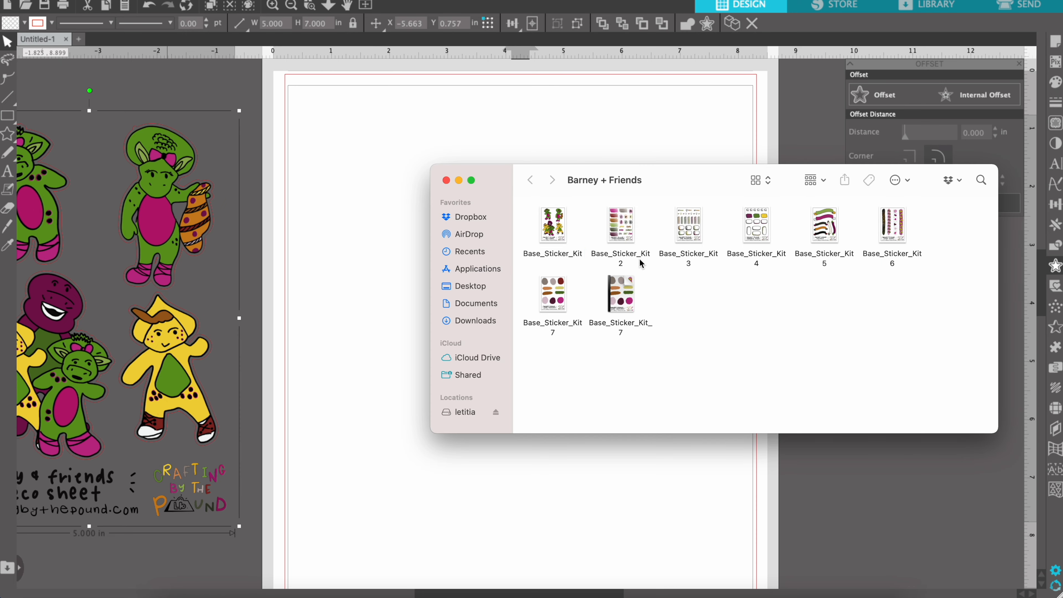
pyautogui.moveTo(621, 227); pyautogui.dragTo(372, 324)
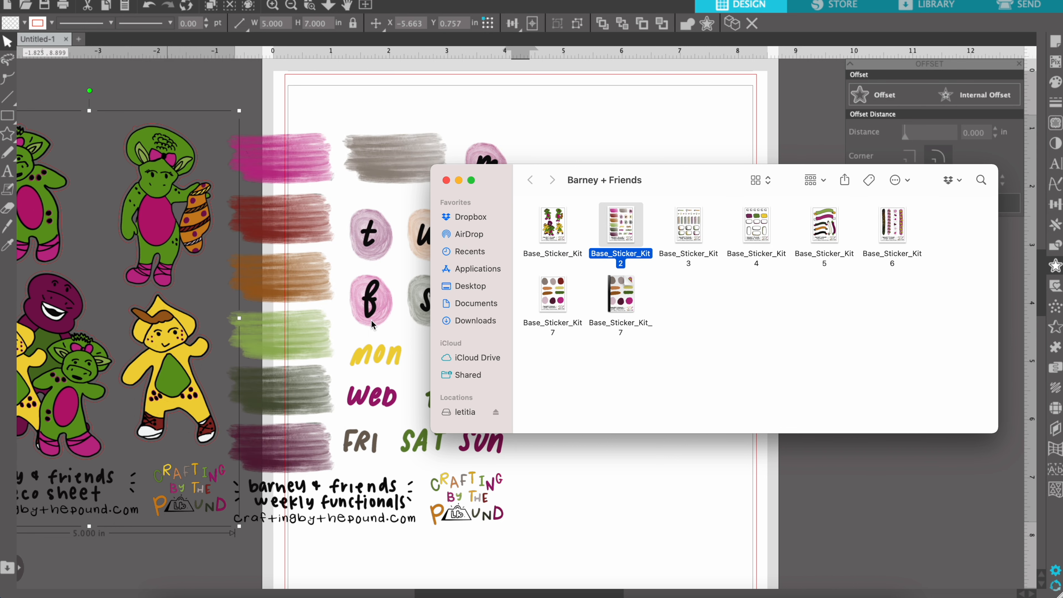
pyautogui.moveTo(357, 269); pyautogui.dragTo(487, 255)
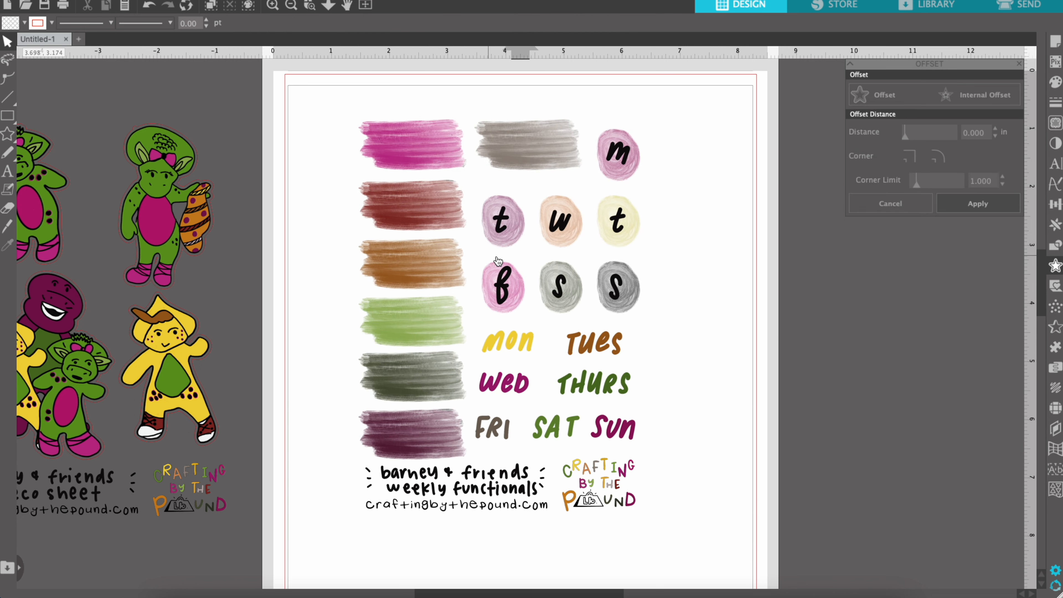
# Trace the outer edges of the weekly functionals' brush swatches, letter circles and day names at 100% threshold, using an area about 6.3 in tall.
pyautogui.click(1056, 124)
pyautogui.click(915, 114)
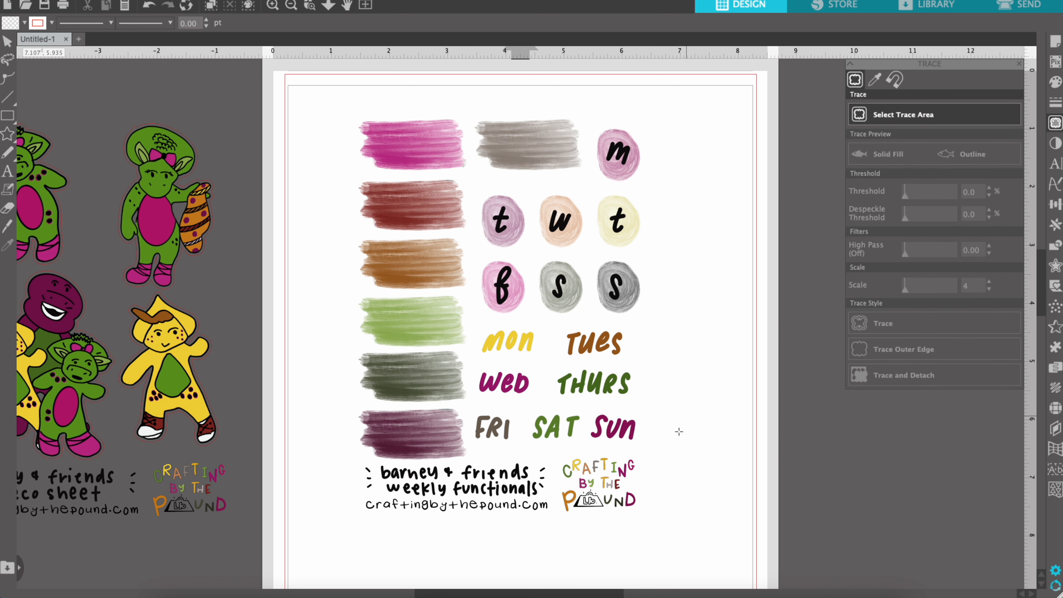
pyautogui.moveTo(642, 455)
pyautogui.mouseDown()
pyautogui.moveTo(450, 435)
pyautogui.moveTo(318, 391)
pyautogui.mouseUp()
pyautogui.moveTo(319, 335)
pyautogui.mouseDown()
pyautogui.moveTo(325, 90)
pyautogui.moveTo(354, 103)
pyautogui.mouseUp()
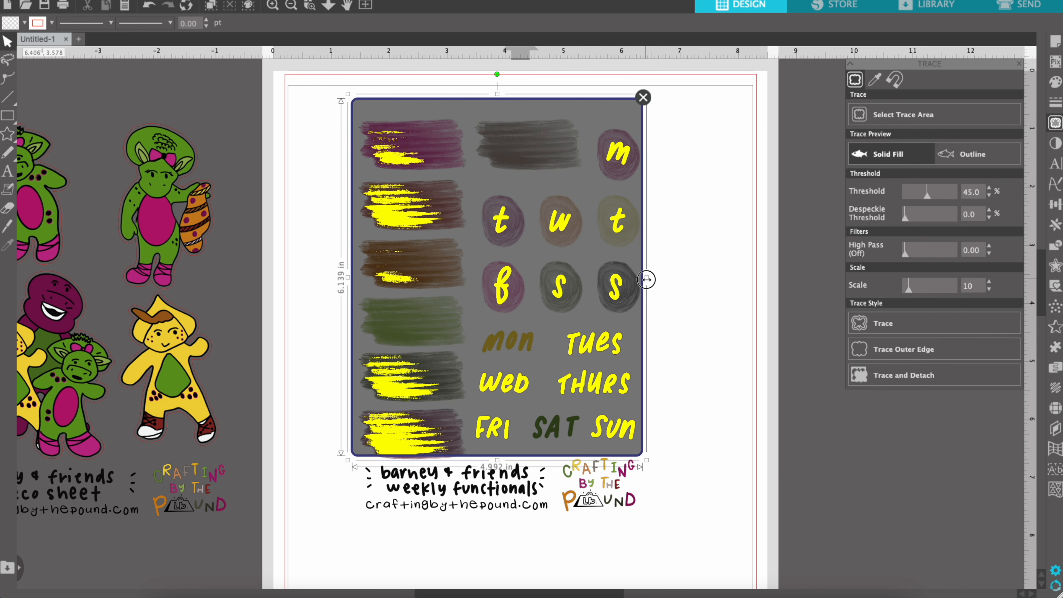
pyautogui.moveTo(645, 279); pyautogui.dragTo(655, 282)
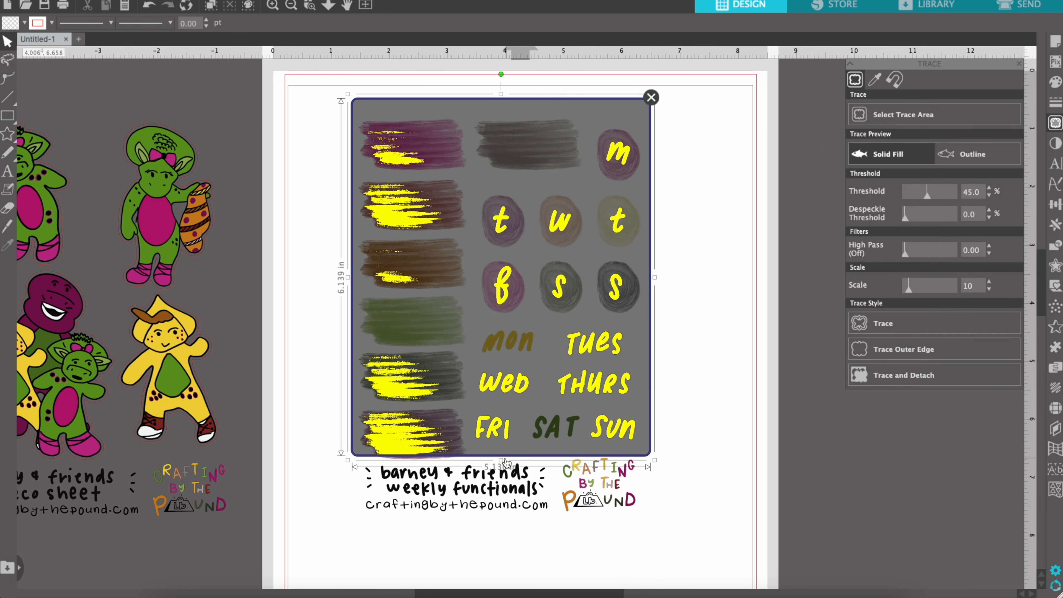
pyautogui.moveTo(501, 460); pyautogui.dragTo(503, 470)
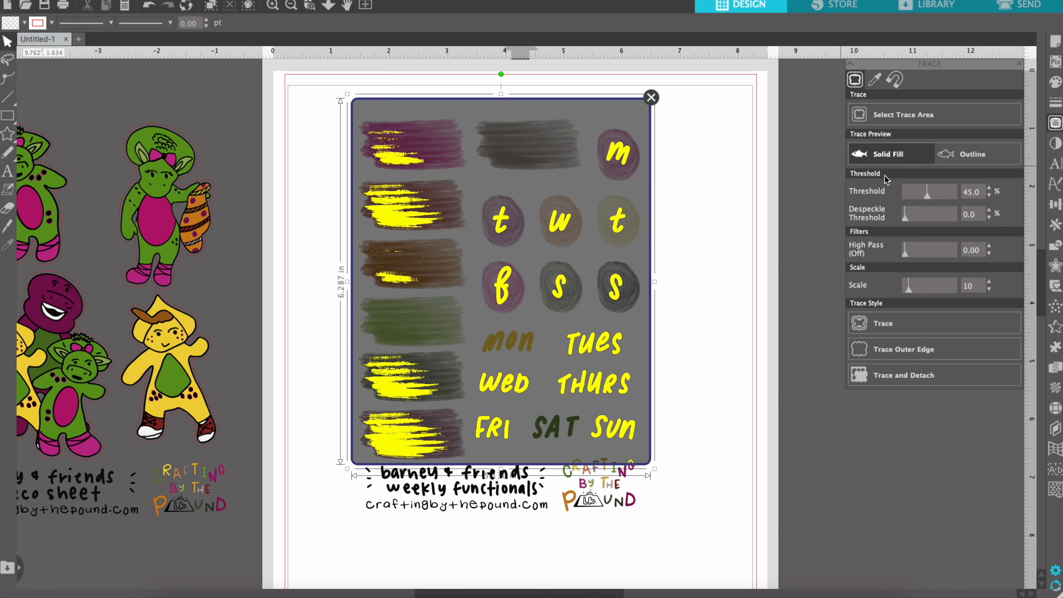
pyautogui.moveTo(928, 200); pyautogui.dragTo(955, 198)
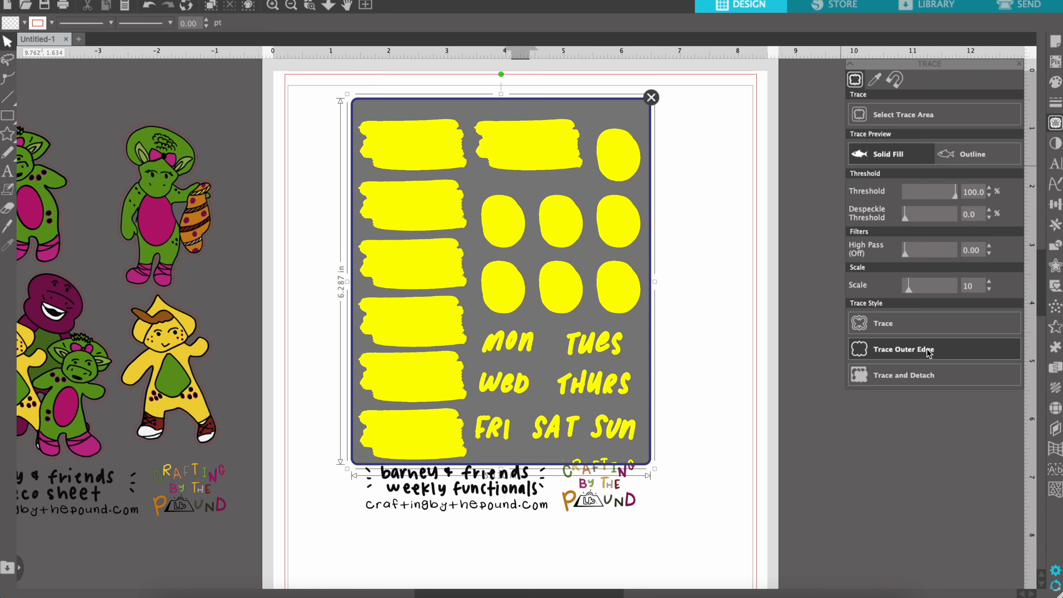
pyautogui.click(904, 349)
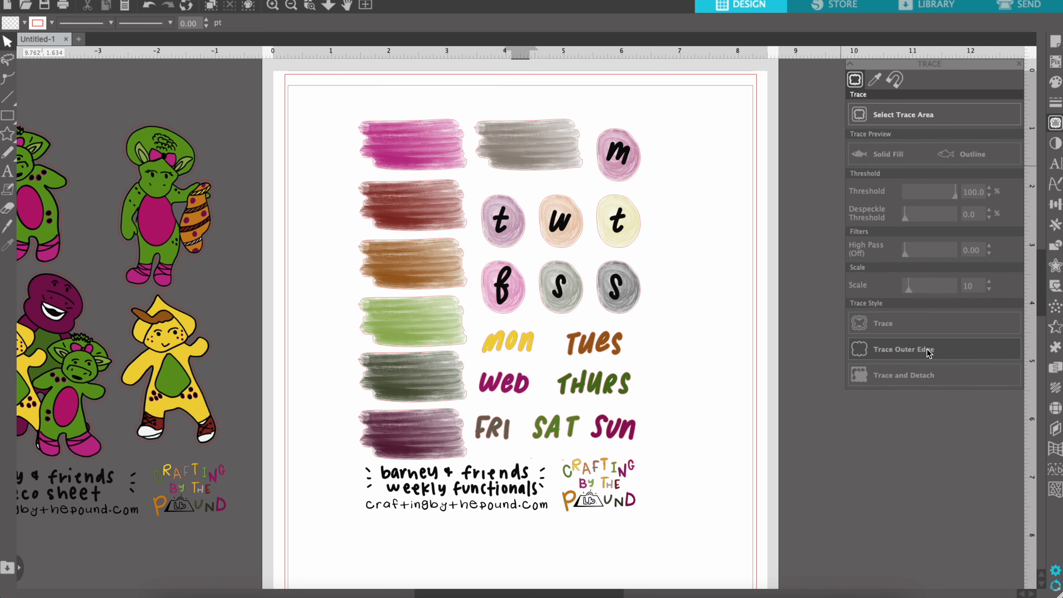
# Apply a 0.035 in offset with rounded corners to the traced outlines of the weekly functionals.
pyautogui.click(603, 461)
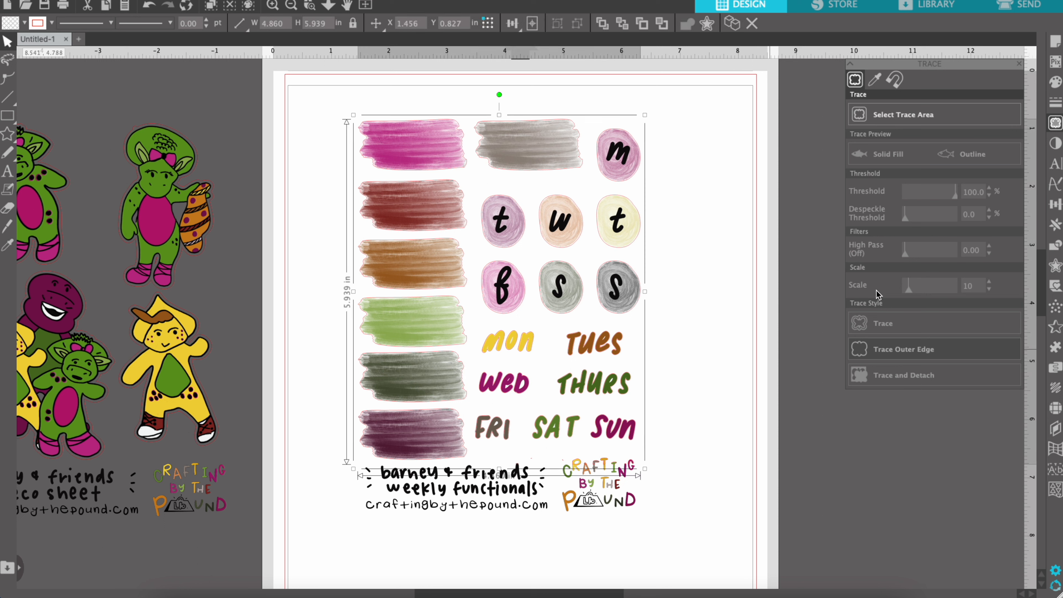
pyautogui.click(1055, 265)
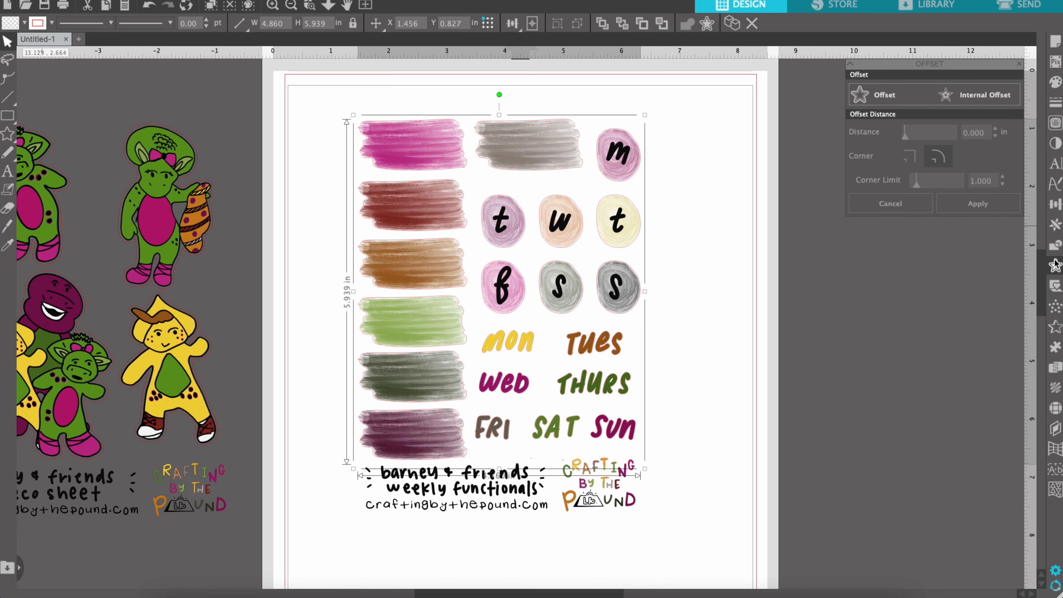
pyautogui.click(888, 99)
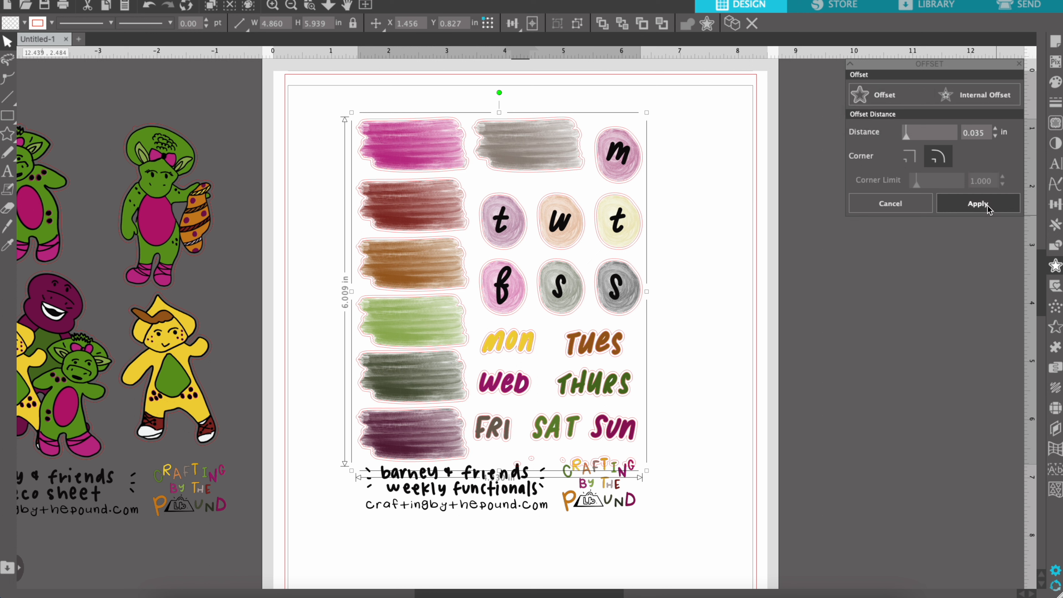
pyautogui.click(978, 204)
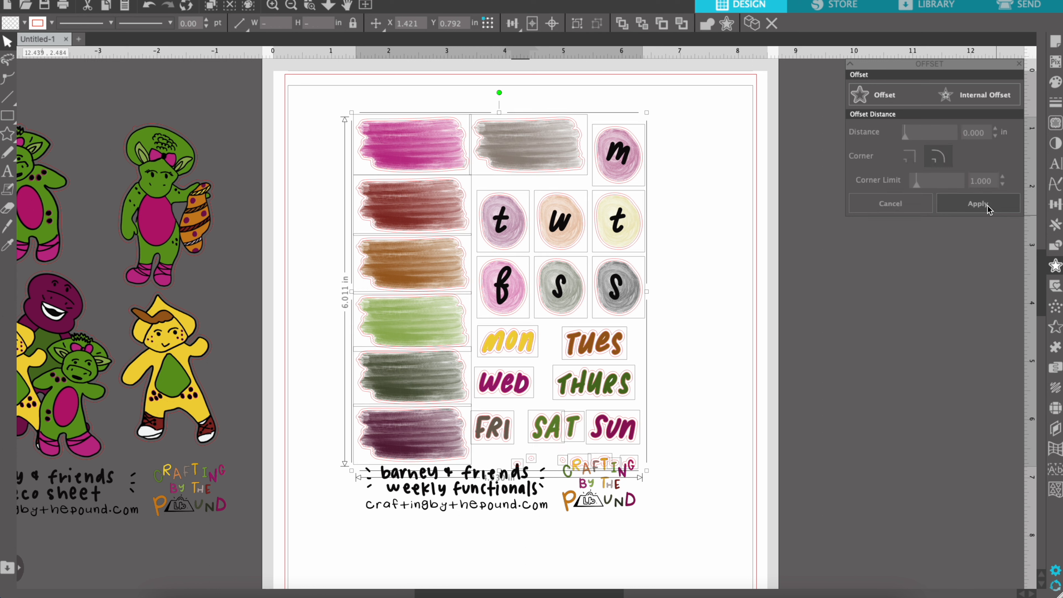
# Delete the original traced outlines of the weekly functionals, keeping only their offset cut lines.
pyautogui.click(671, 193)
pyautogui.click(614, 195)
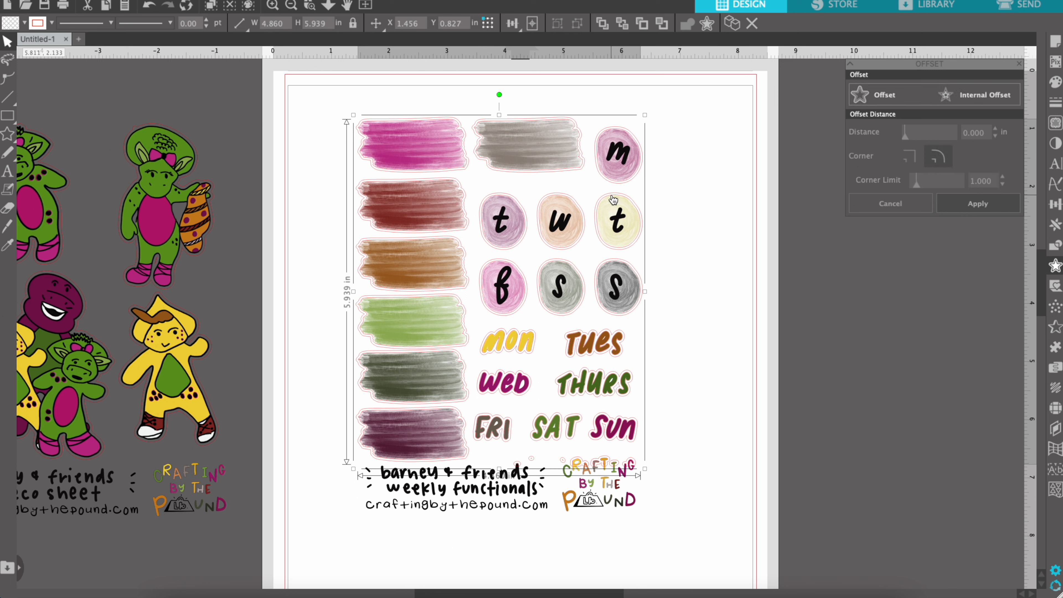
pyautogui.press('Delete')
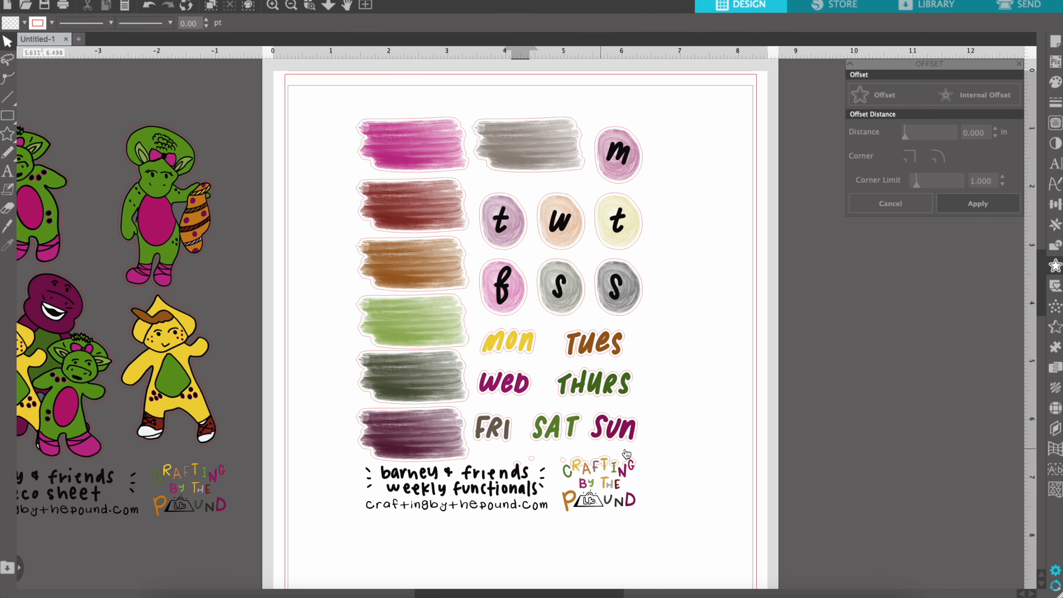
# Delete the small stray cut lines around the weekly functionals title and above the logo.
pyautogui.moveTo(672, 460); pyautogui.dragTo(504, 461)
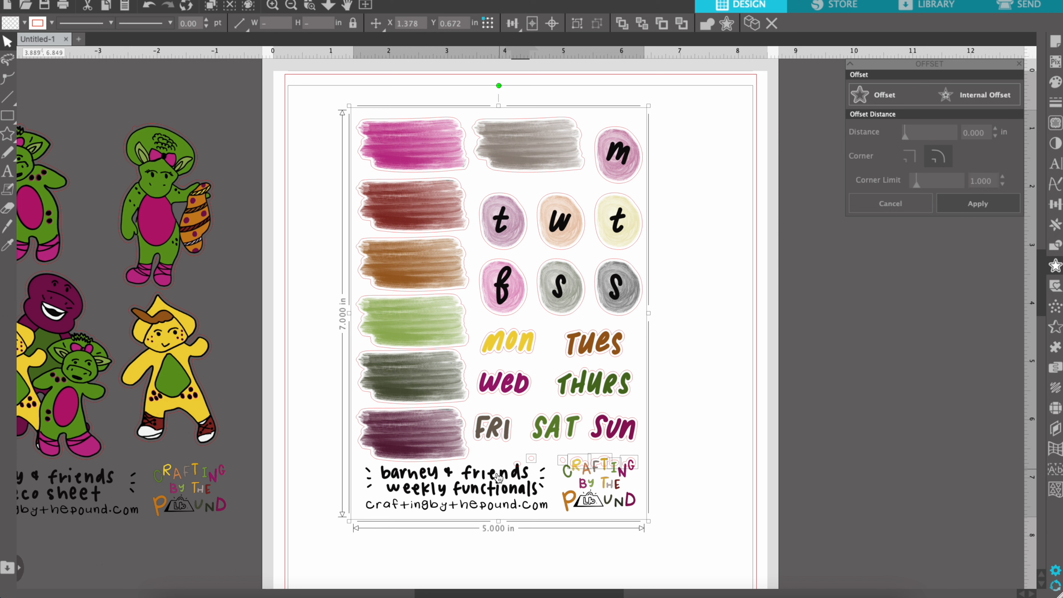
pyautogui.keyDown('shift'); pyautogui.click(490, 487); pyautogui.keyUp('shift')
pyautogui.press('Delete')
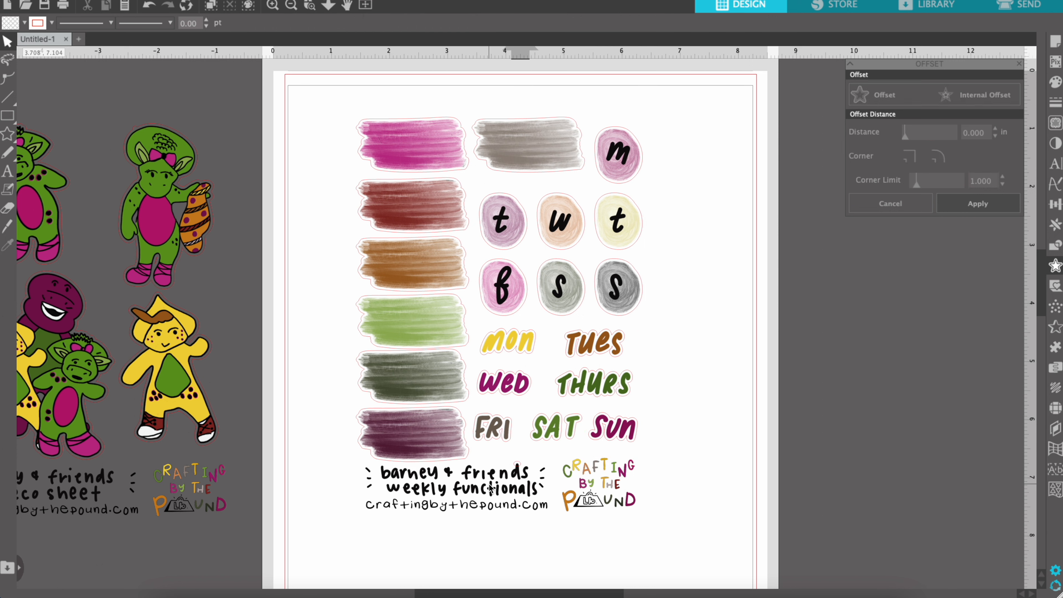
pyautogui.click(521, 467)
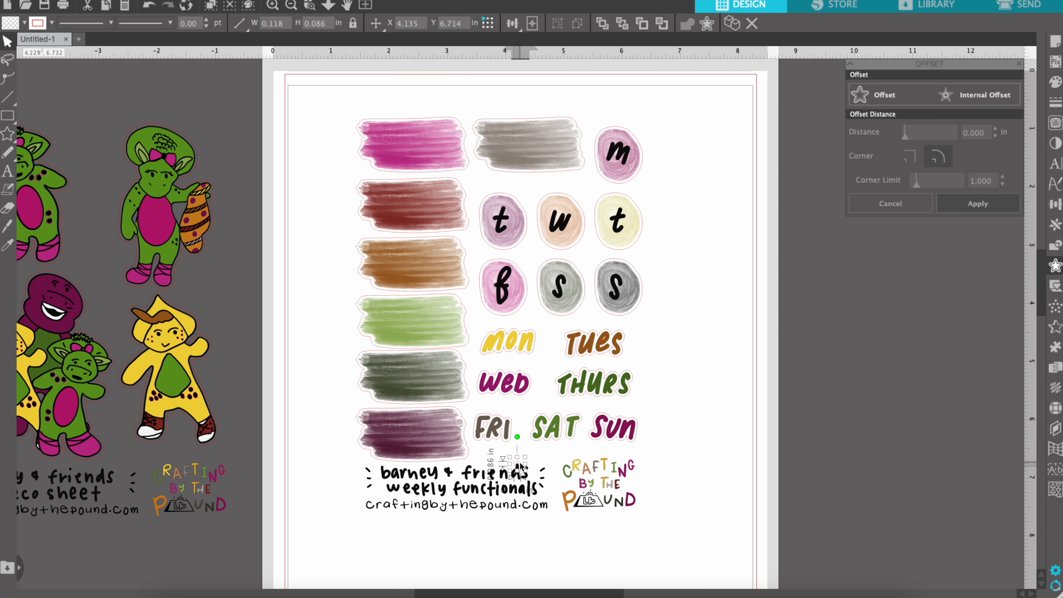
pyautogui.press('Delete')
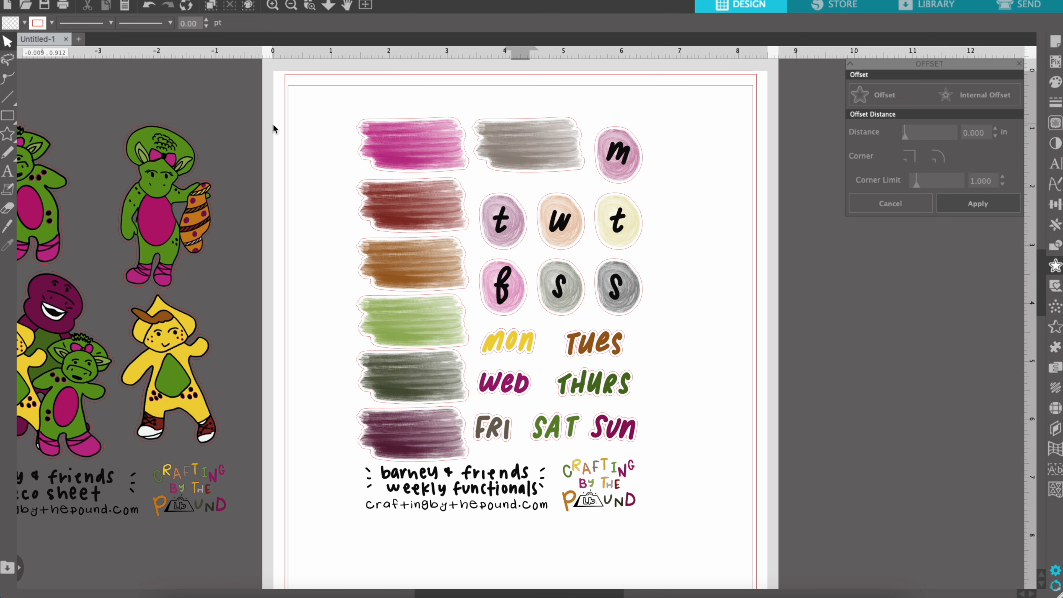
# Edit the points of the FRI cut line and delete the leftover points inside the word.
pyautogui.click(272, 10)
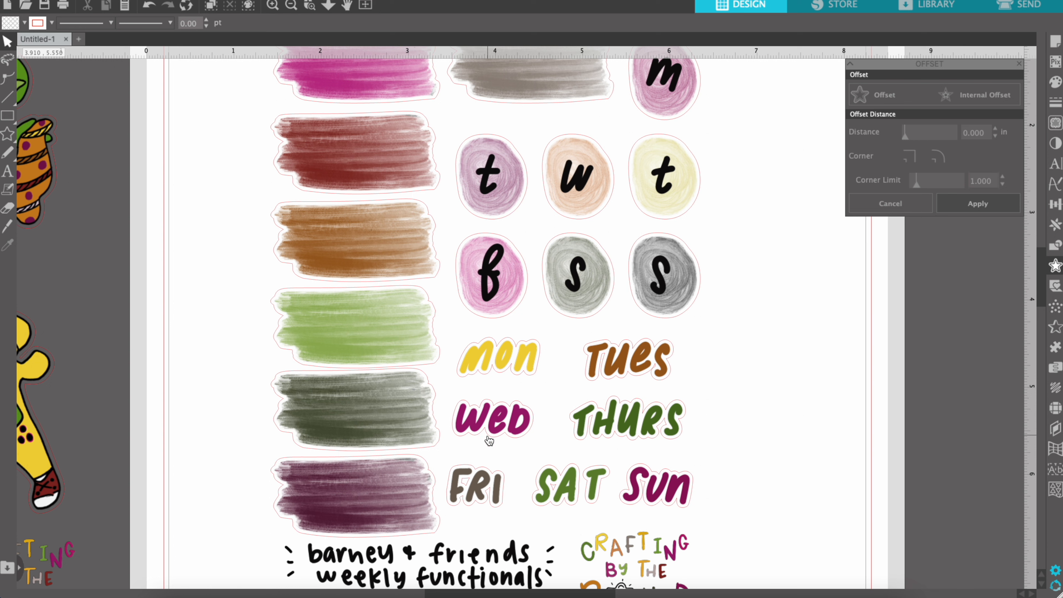
pyautogui.click(467, 485)
pyautogui.doubleClick(466, 483)
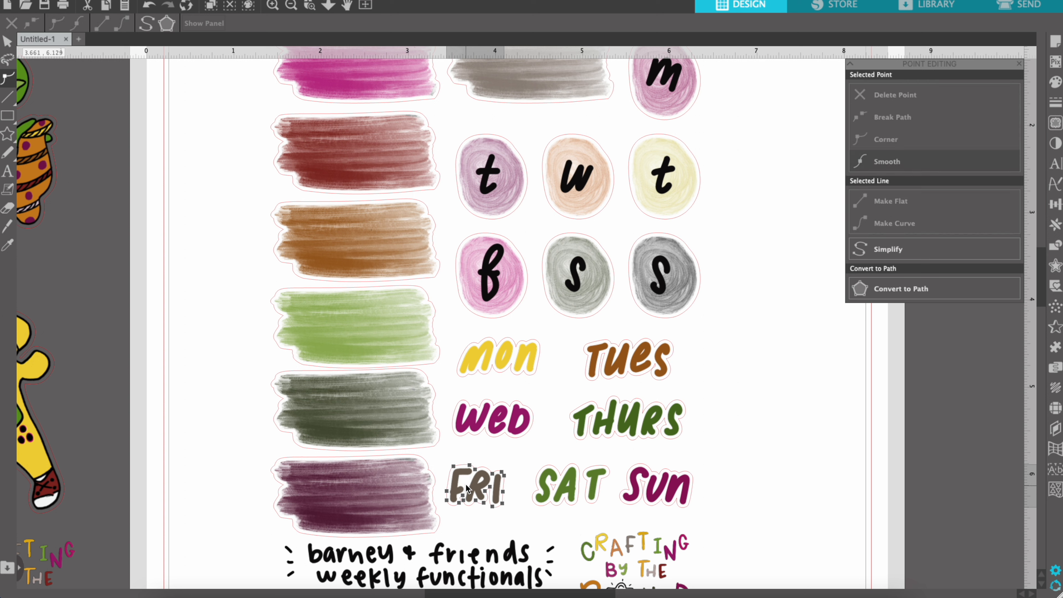
pyautogui.click(463, 495)
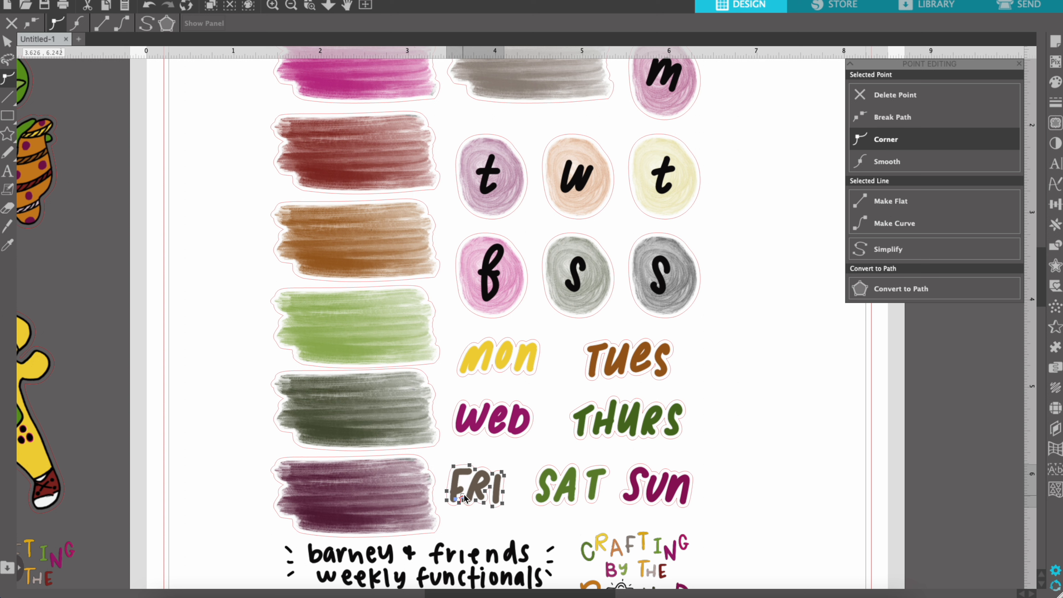
pyautogui.click(490, 487)
pyautogui.press('Delete')
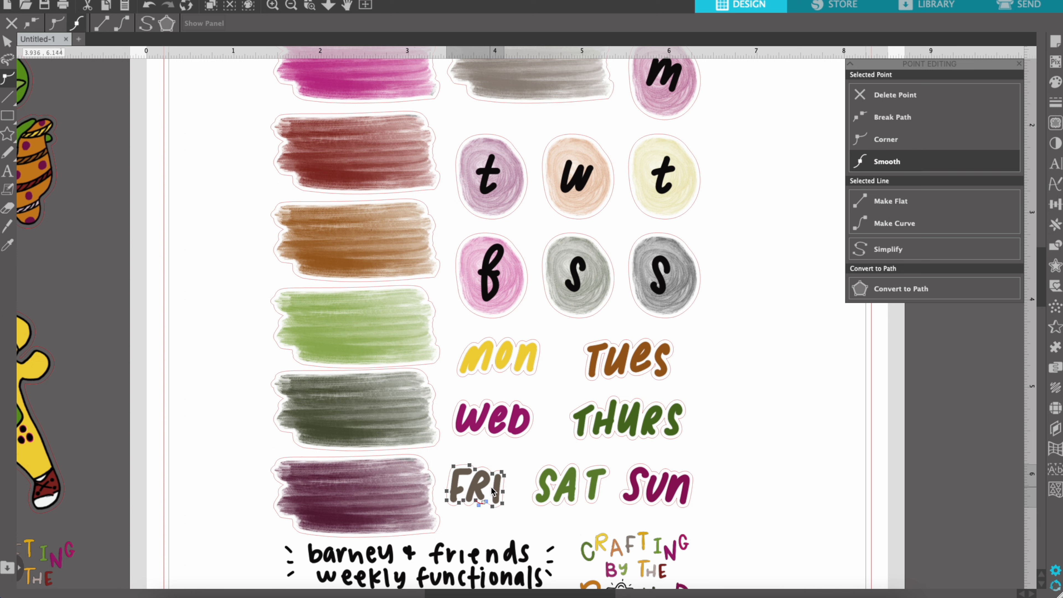
# Edit the points of the cut line around SA in SAT and remove the leftover point between the letters.
pyautogui.click(556, 491)
pyautogui.click(555, 492)
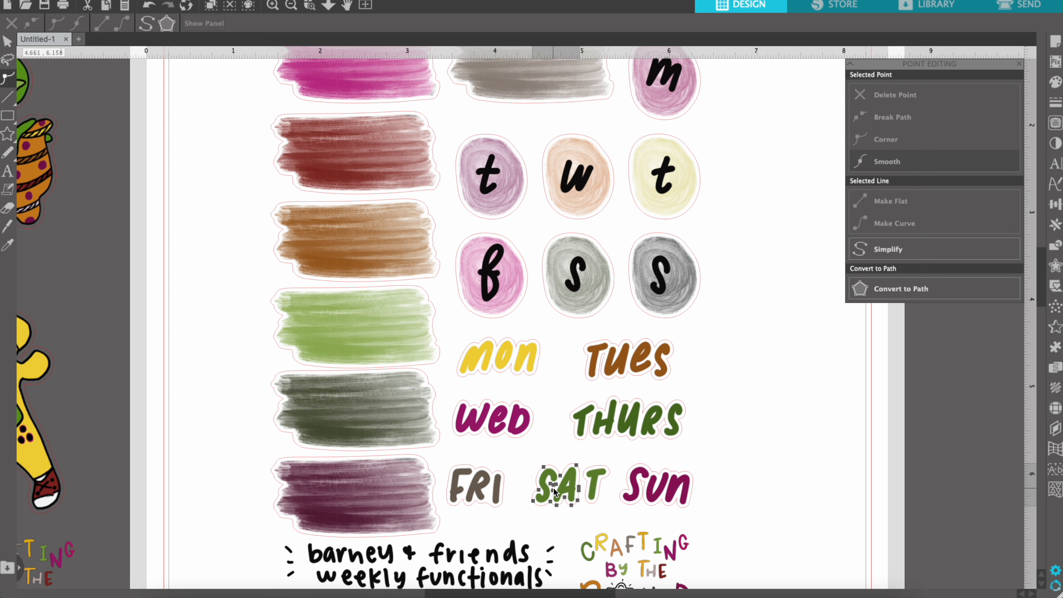
pyautogui.click(555, 491)
pyautogui.click(555, 492)
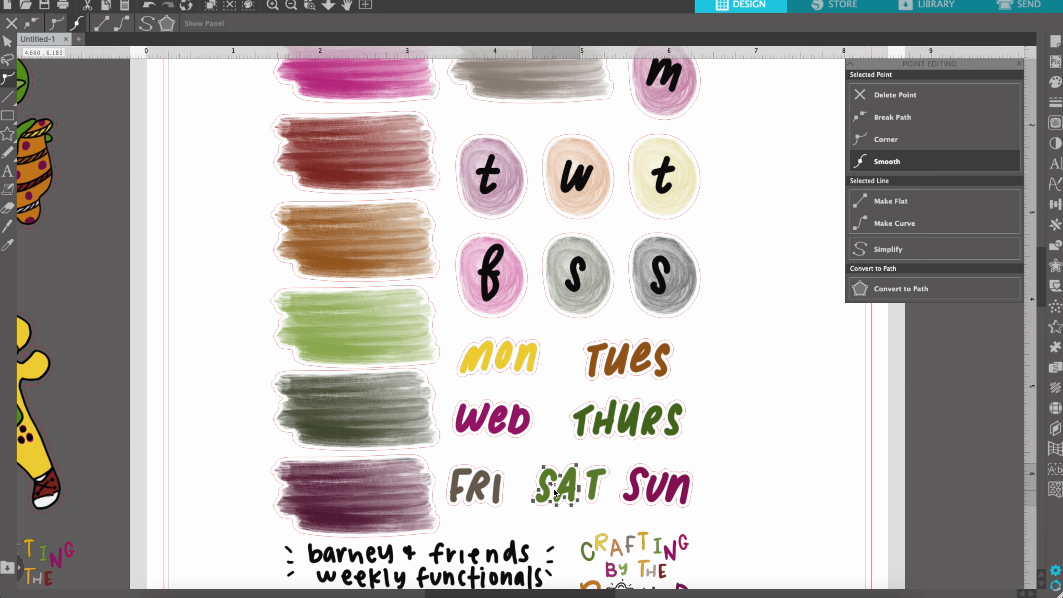
# Edit the points of the SUN cut line and delete the leftover points inside the word.
pyautogui.click(647, 487)
pyautogui.click(644, 482)
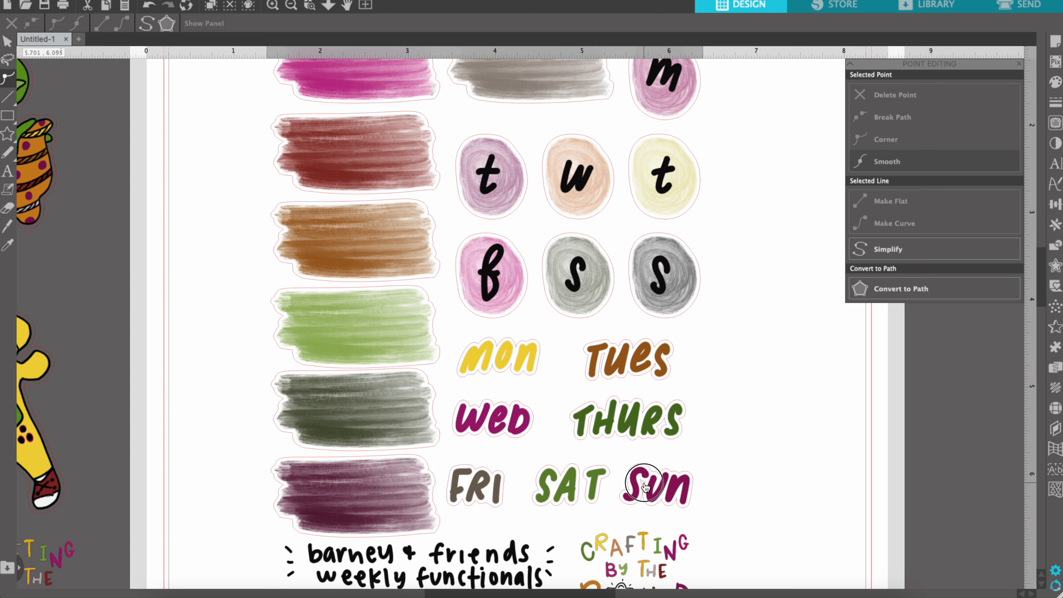
pyautogui.doubleClick(644, 484)
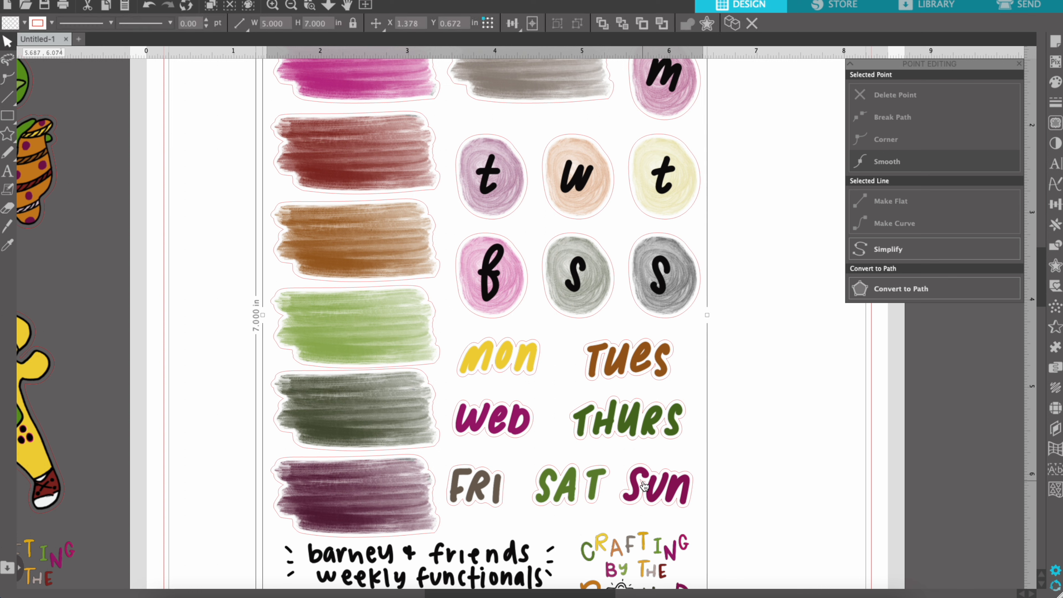
pyautogui.doubleClick(642, 486)
pyautogui.click(642, 481)
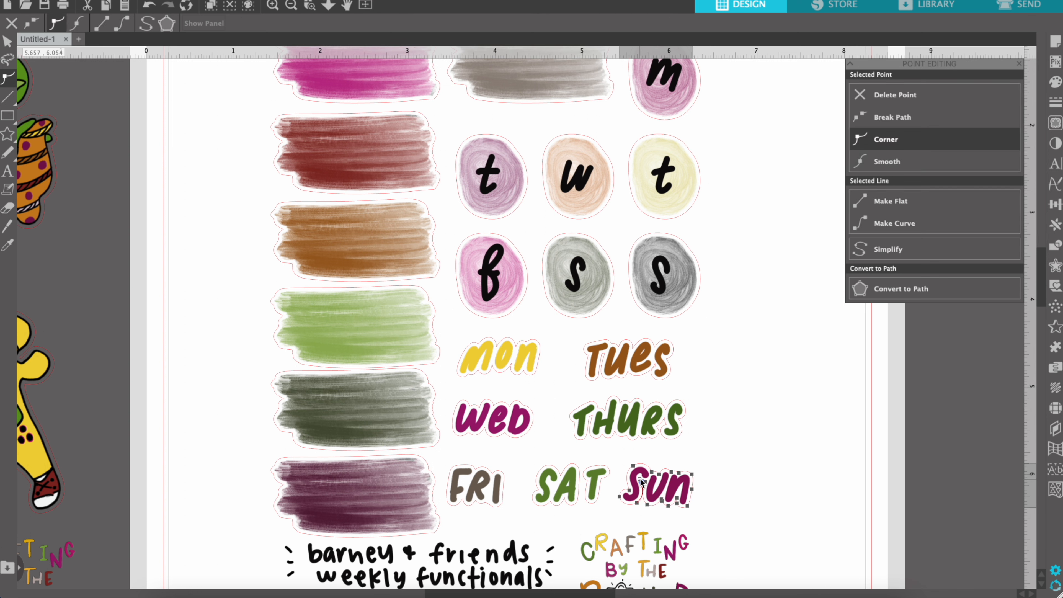
pyautogui.click(643, 482)
pyautogui.press('Delete')
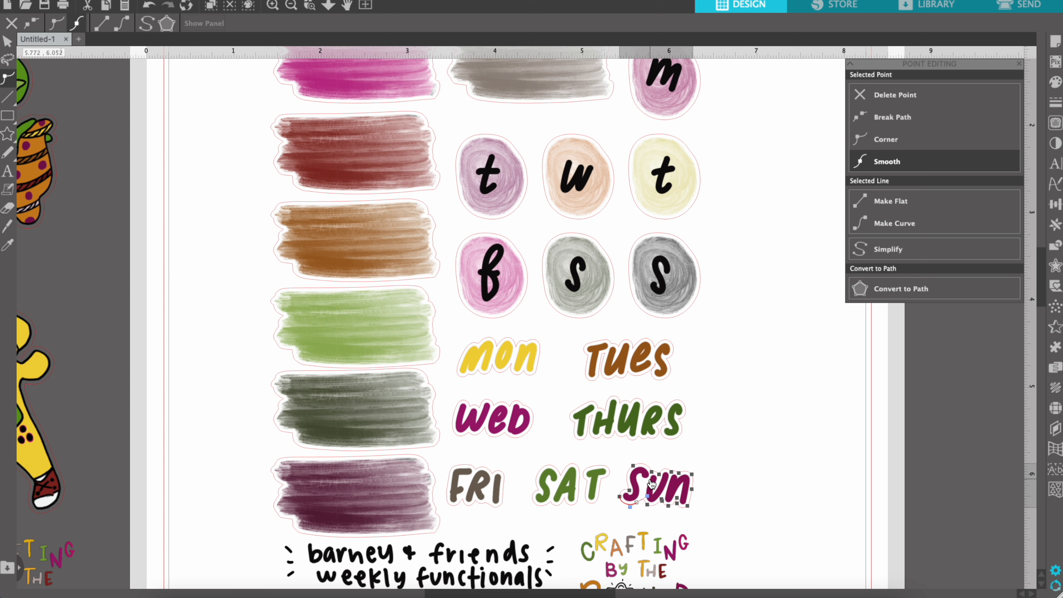
# Edit the points of the THURS cut line and delete the leftover points between its letters.
pyautogui.click(592, 419)
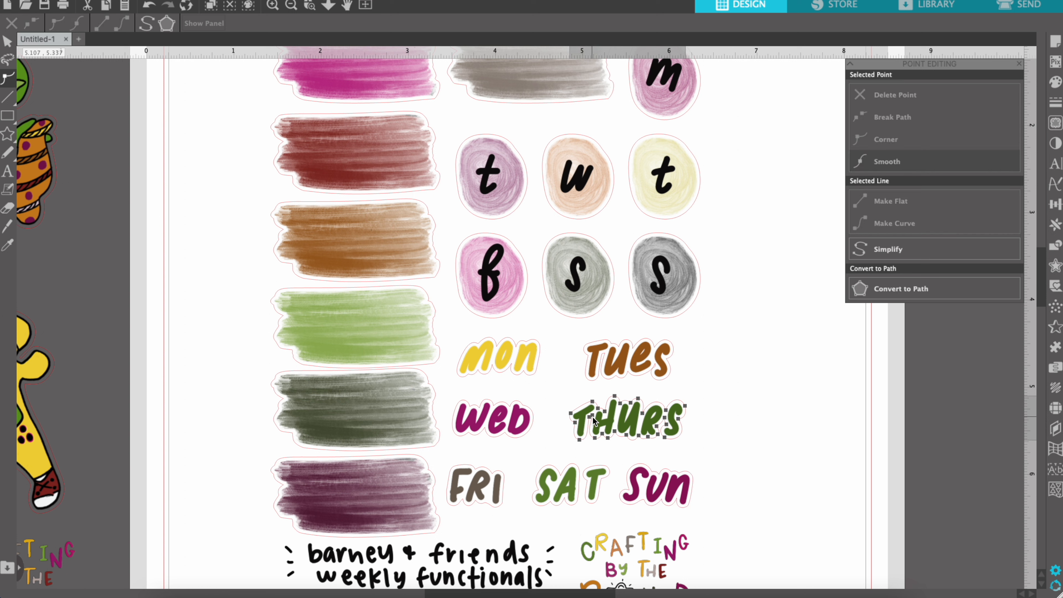
pyautogui.click(595, 417)
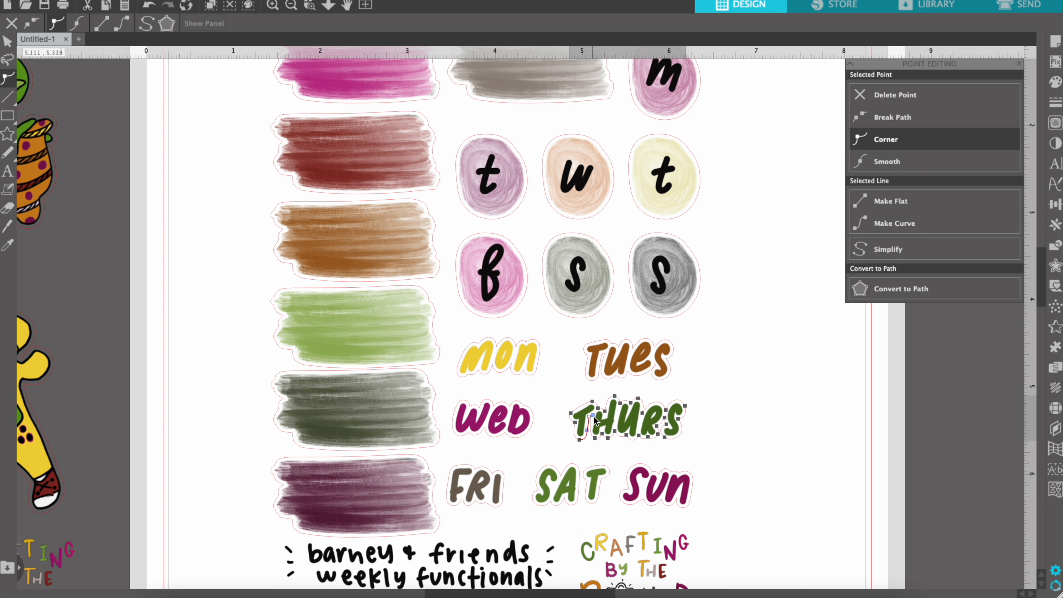
pyautogui.press('Delete')
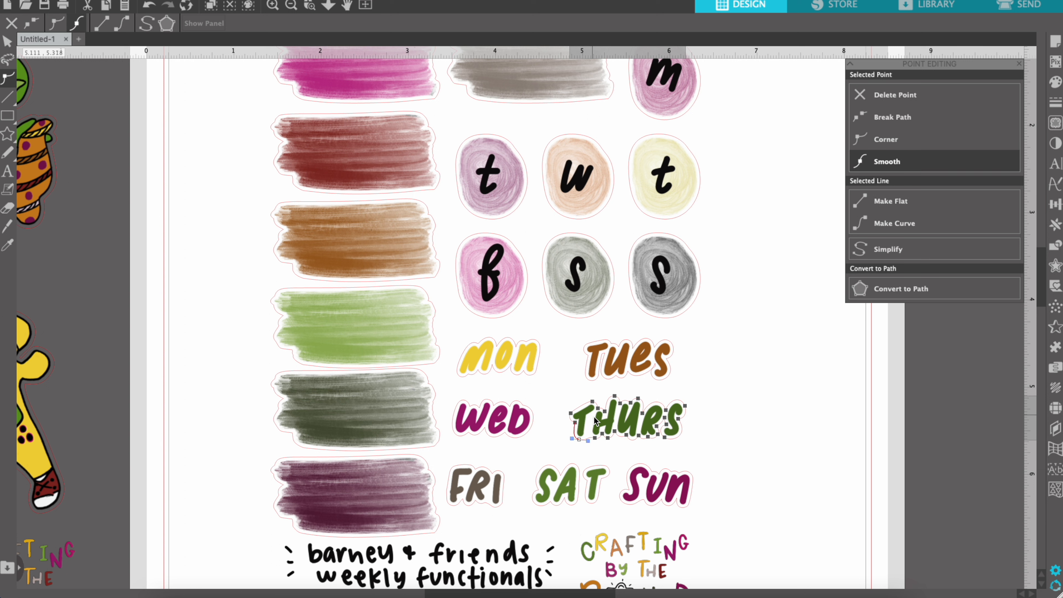
pyautogui.click(664, 419)
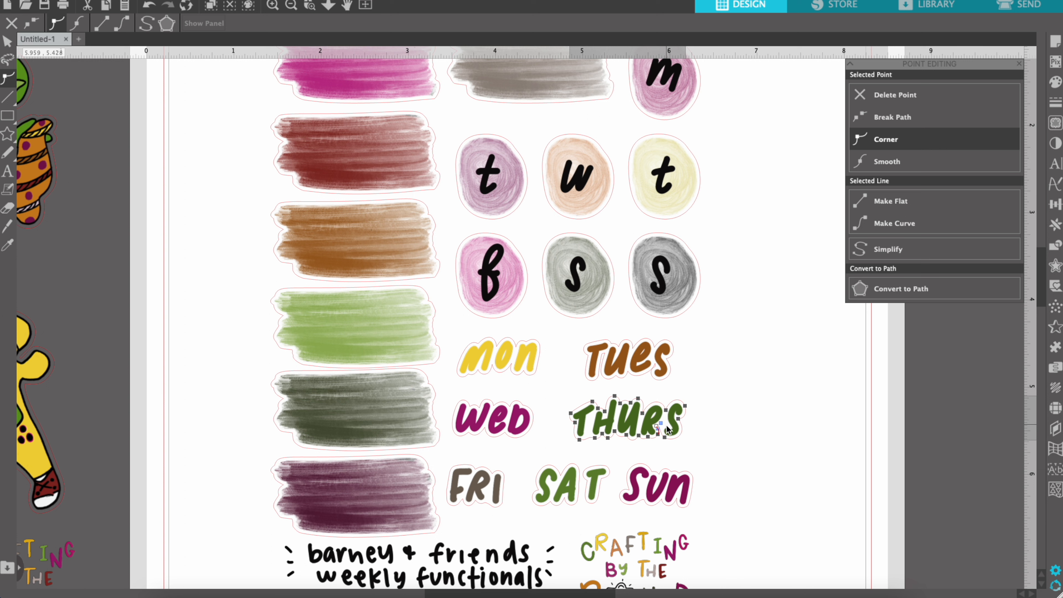
pyautogui.click(701, 422)
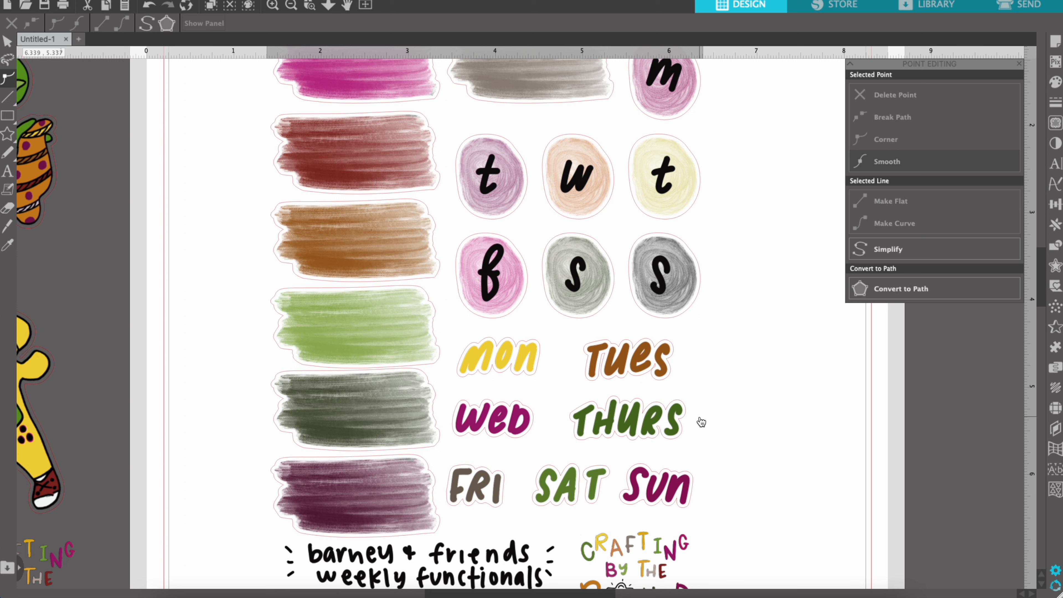
# Remove the leftover inner point from the TUES cut line and leave point editing.
pyautogui.click(606, 361)
pyautogui.click(604, 353)
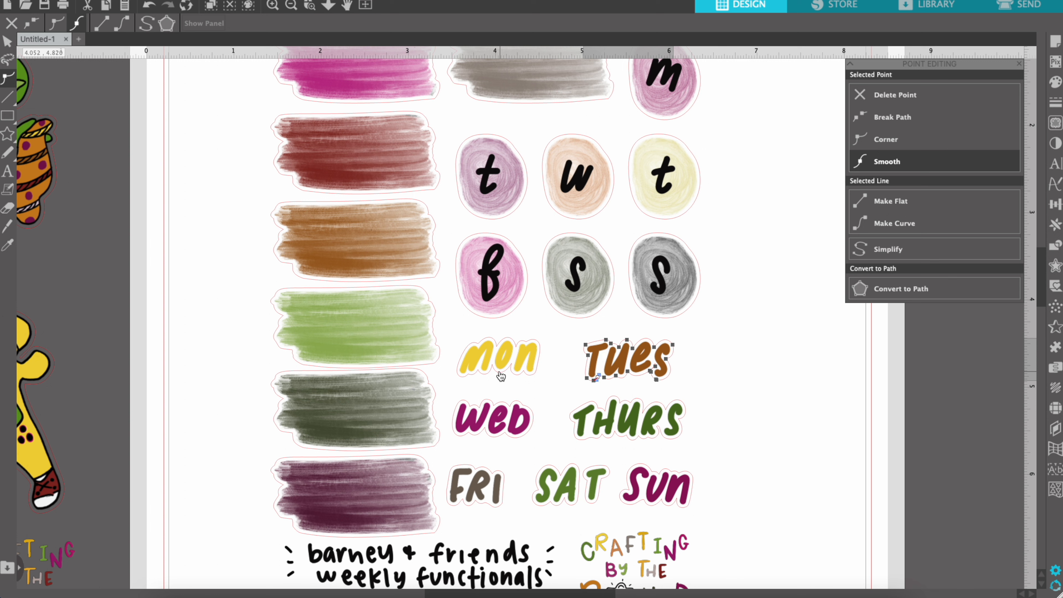
pyautogui.click(733, 371)
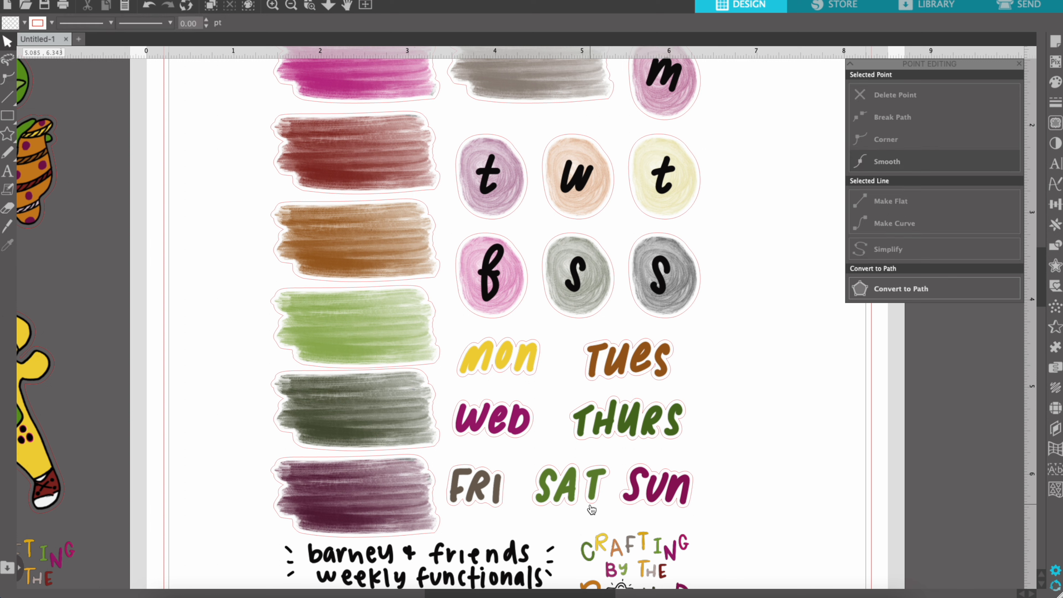
# Offset the separate SAT outlines into a single cut line about 0.92 by 0.54 in and nudge it into place around the word.
pyautogui.click(585, 497)
pyautogui.click(1055, 266)
pyautogui.moveTo(523, 514); pyautogui.dragTo(528, 510)
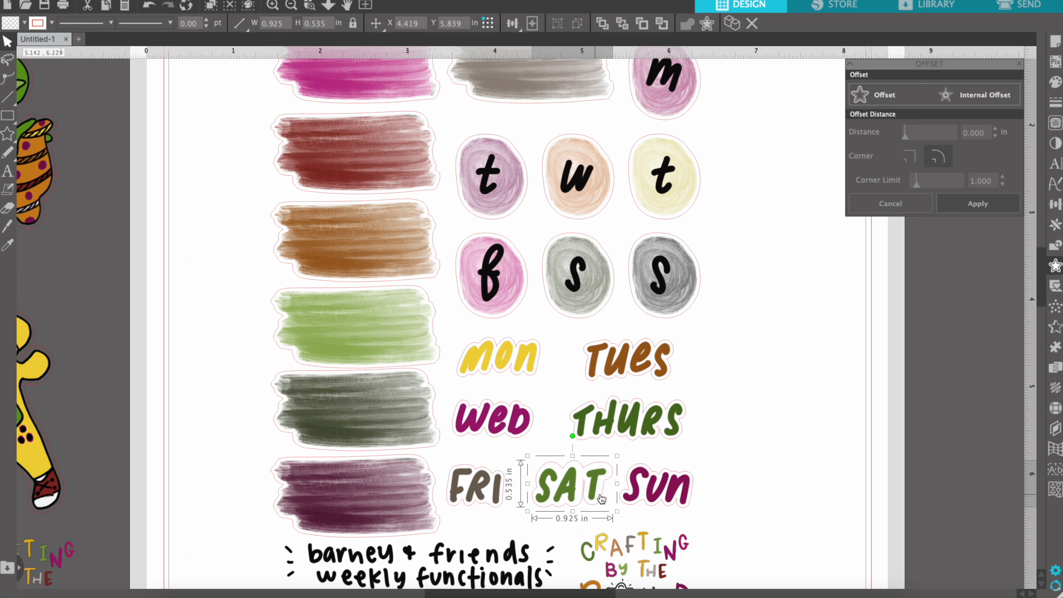
pyautogui.click(606, 482)
pyautogui.moveTo(606, 483); pyautogui.dragTo(607, 480)
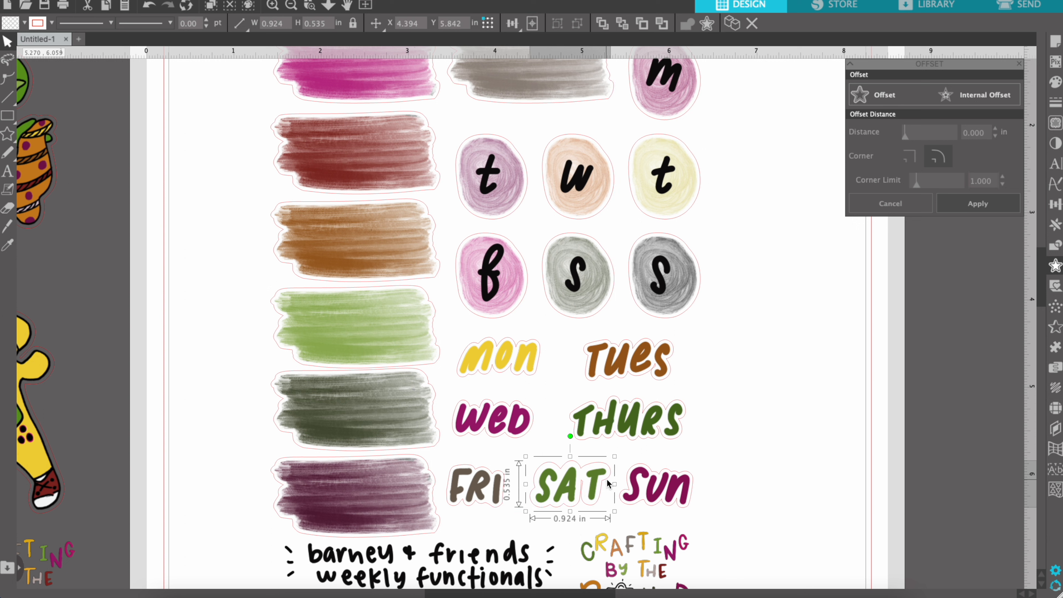
pyautogui.press('Right')
pyautogui.press('Right')
pyautogui.press('Right')
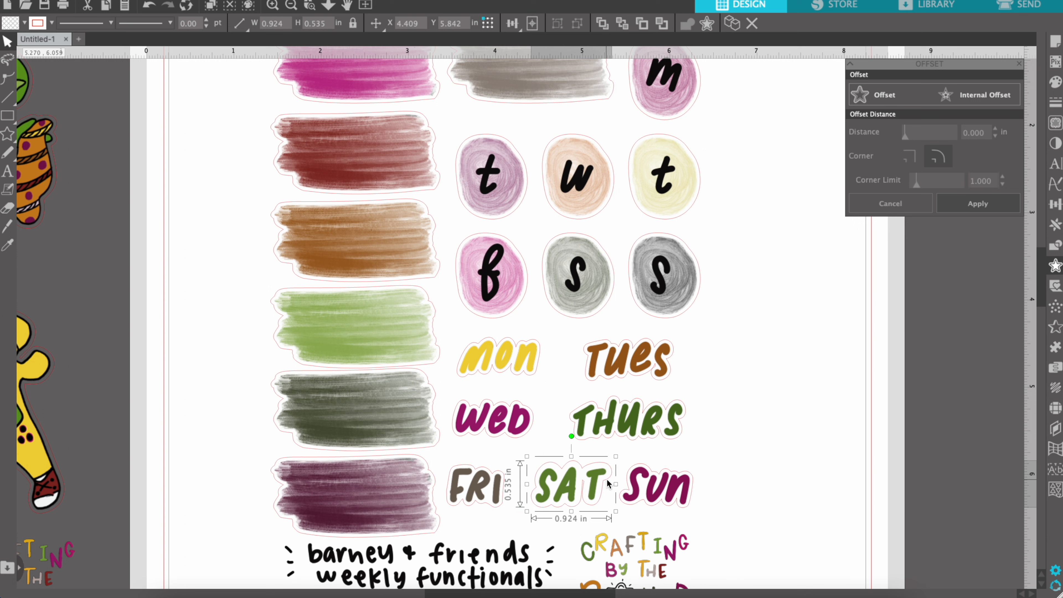
pyautogui.press('Up')
# Delete the leftover points inside the new SAT cut line and leave point editing.
pyautogui.doubleClick(584, 482)
pyautogui.click(583, 480)
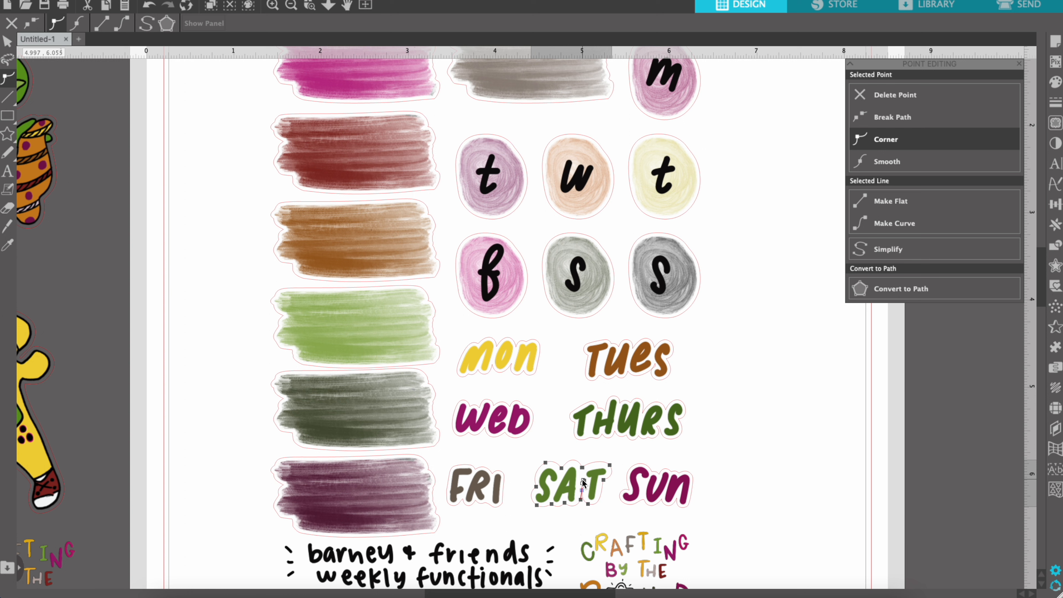
pyautogui.click(585, 481)
pyautogui.click(584, 480)
pyautogui.press('Delete')
pyautogui.click(756, 447)
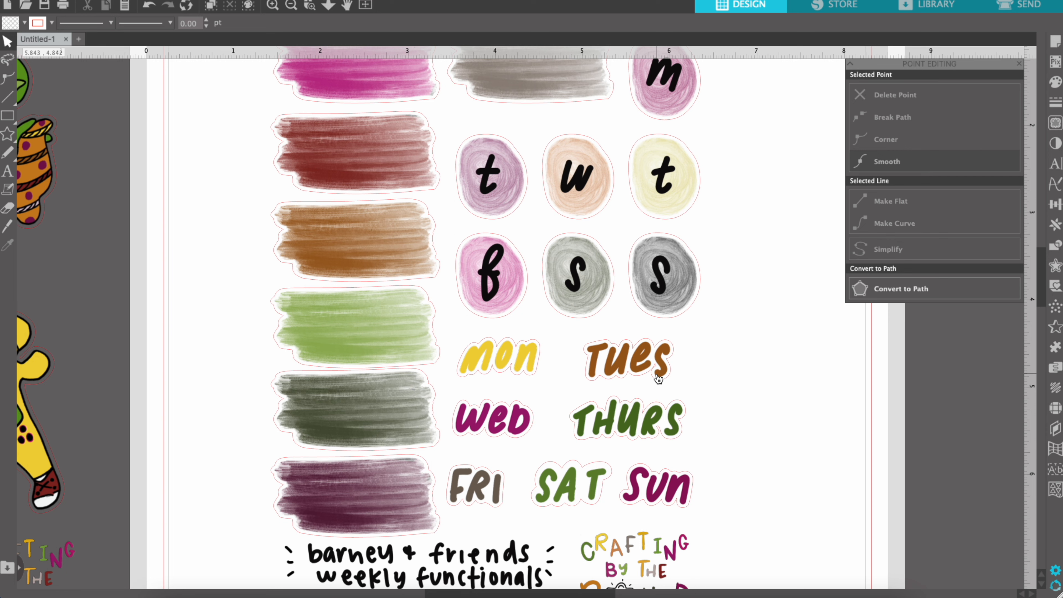
# Group the weekly functionals artwork with its cut lines, rotate the group 90° clockwise and place it in the upper part of the page.
pyautogui.scroll(5, 658, 378)
pyautogui.scroll(-6, 658, 378)
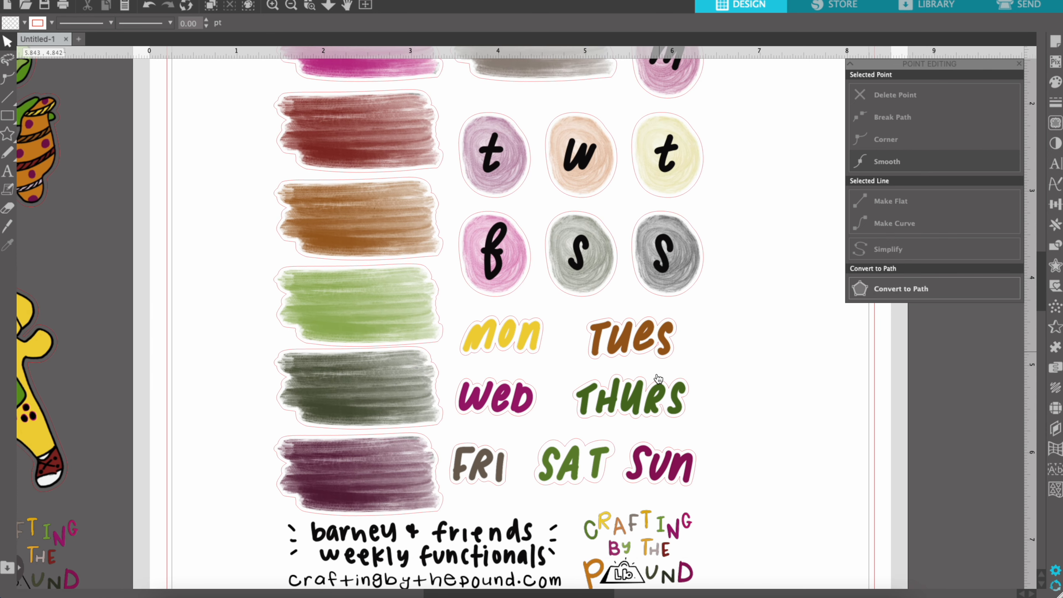
pyautogui.click(290, 6)
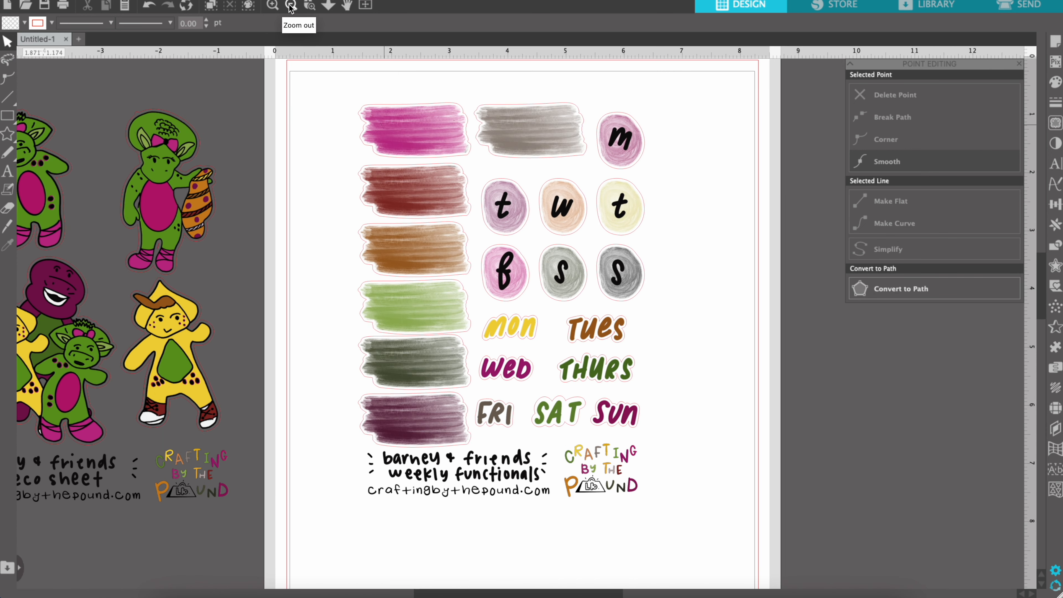
pyautogui.click(290, 6)
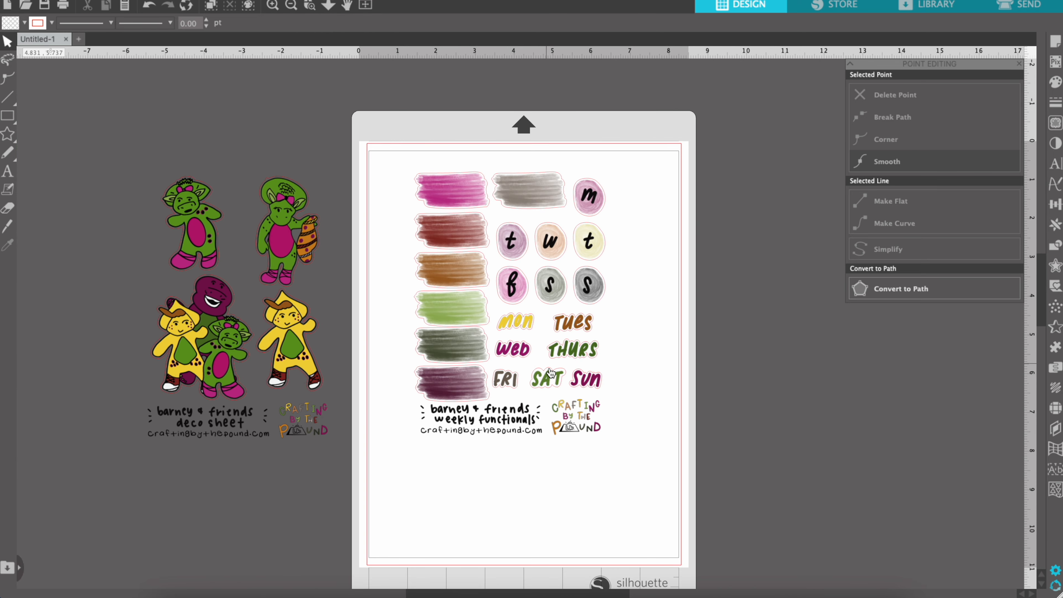
pyautogui.click(549, 372)
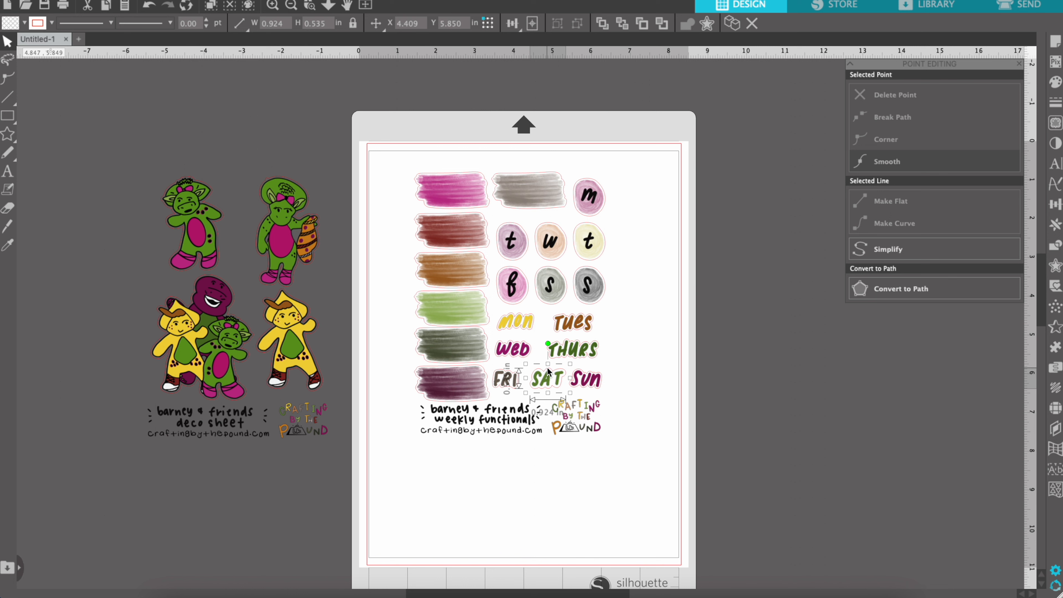
pyautogui.click(691, 389)
pyautogui.moveTo(621, 451); pyautogui.dragTo(391, 147)
pyautogui.hotkey('ctrl', 'g')
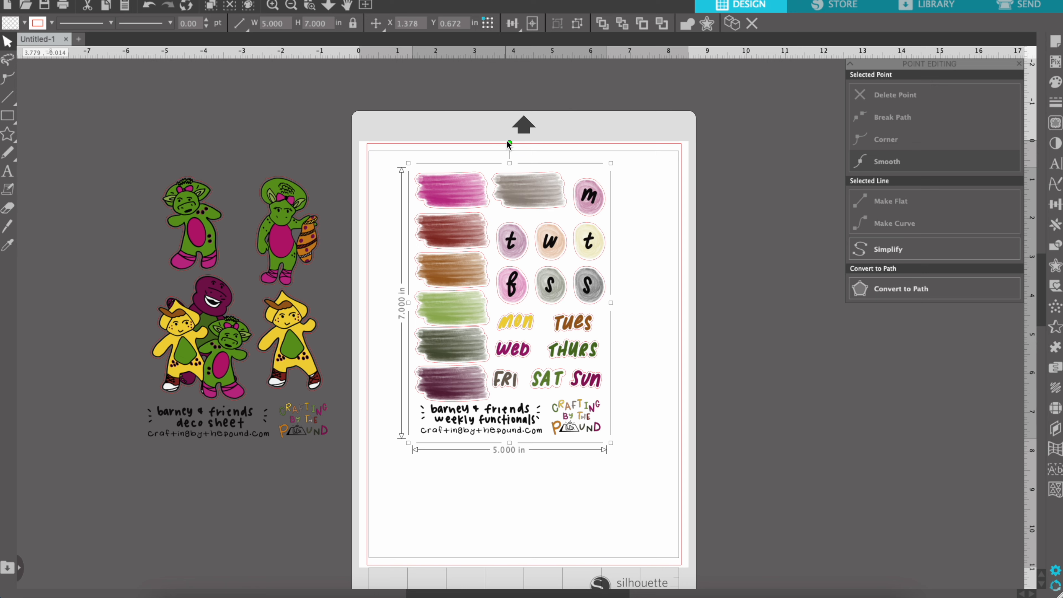
pyautogui.moveTo(510, 144); pyautogui.dragTo(626, 283)
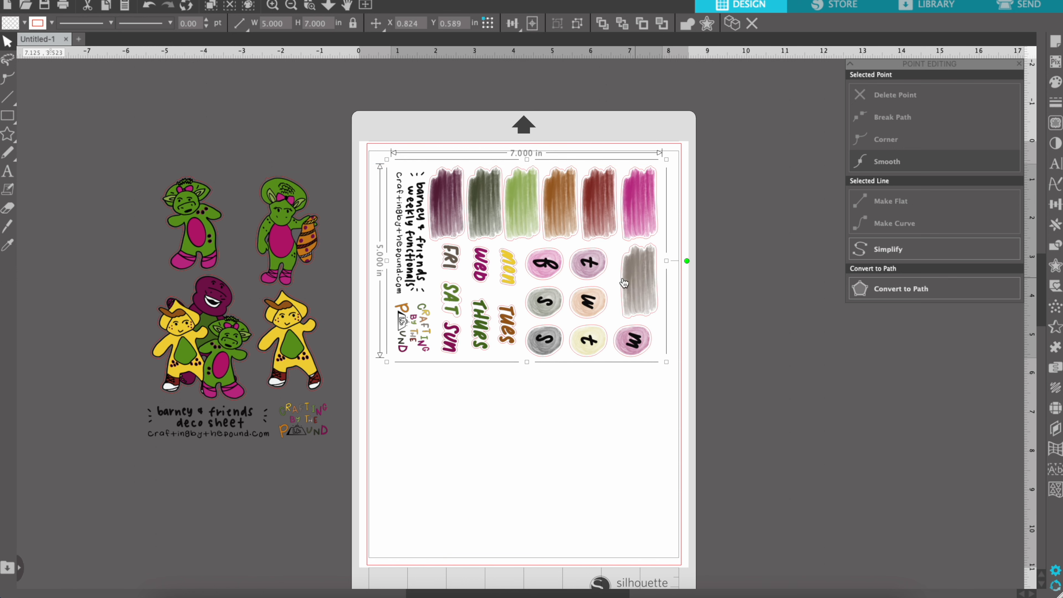
# Rotate the deco sheet group 90° clockwise, place it beneath the weekly functionals, and centre both sheets on the page.
pyautogui.moveTo(162, 138); pyautogui.dragTo(209, 282)
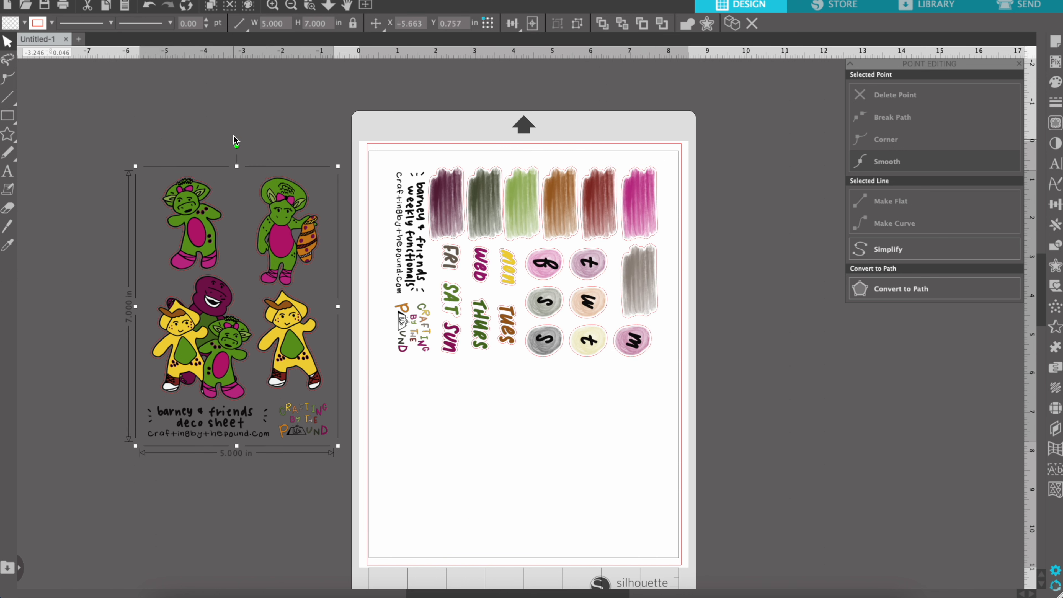
pyautogui.moveTo(237, 147); pyautogui.dragTo(622, 420)
pyautogui.moveTo(608, 113); pyautogui.dragTo(585, 441)
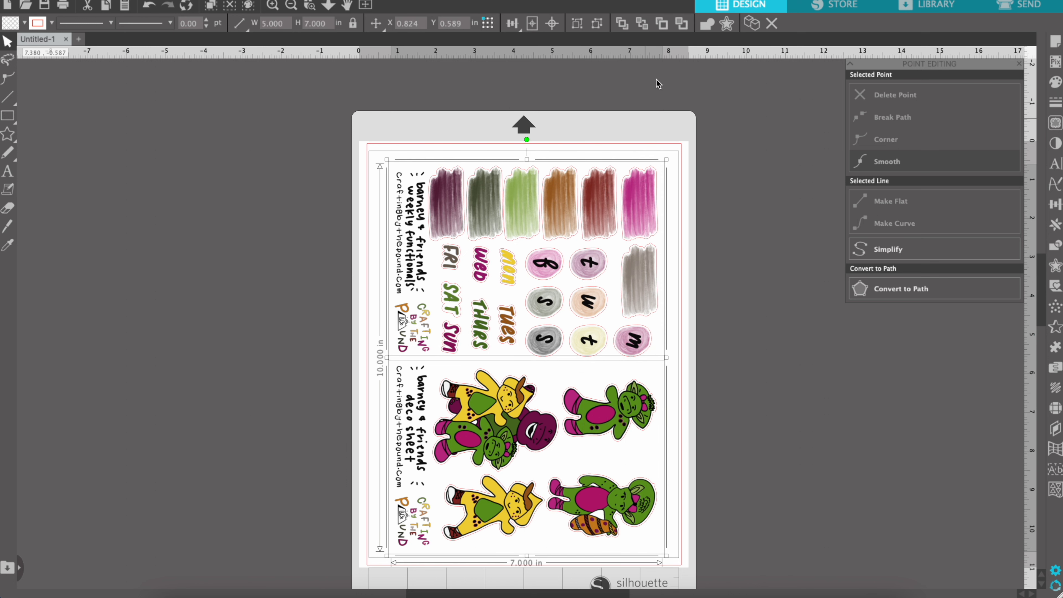
pyautogui.click(533, 24)
pyautogui.click(717, 267)
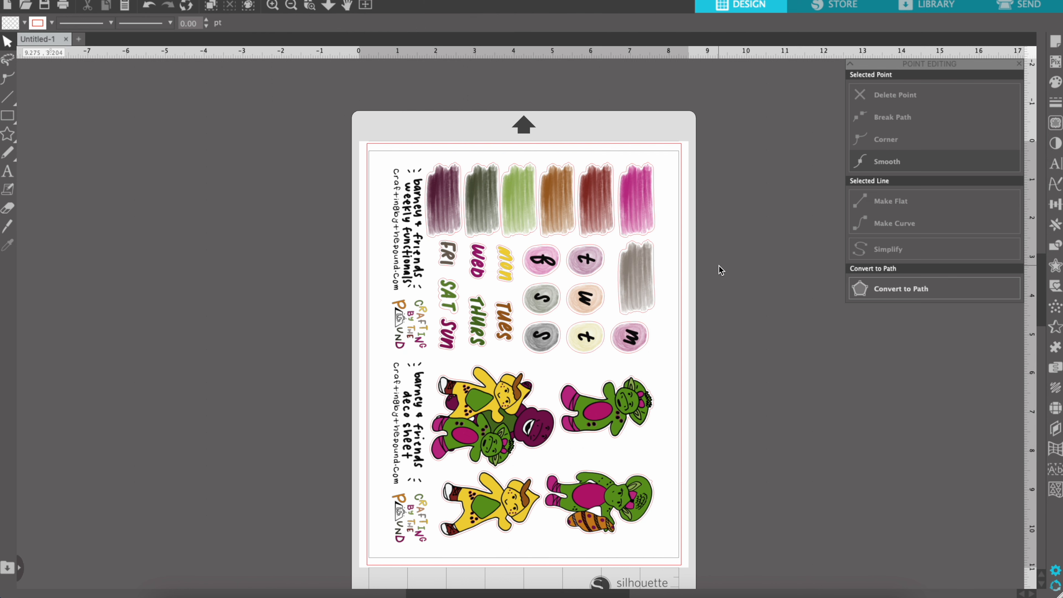
# Turn on registration marks for the page and set their inset to 0.394 in.
pyautogui.click(1057, 42)
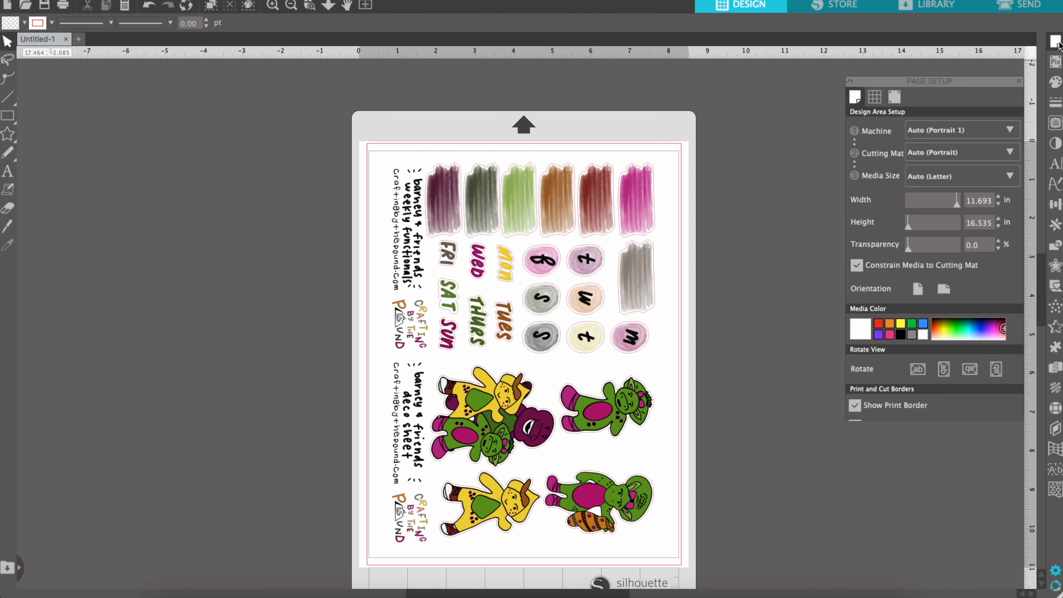
pyautogui.click(897, 82)
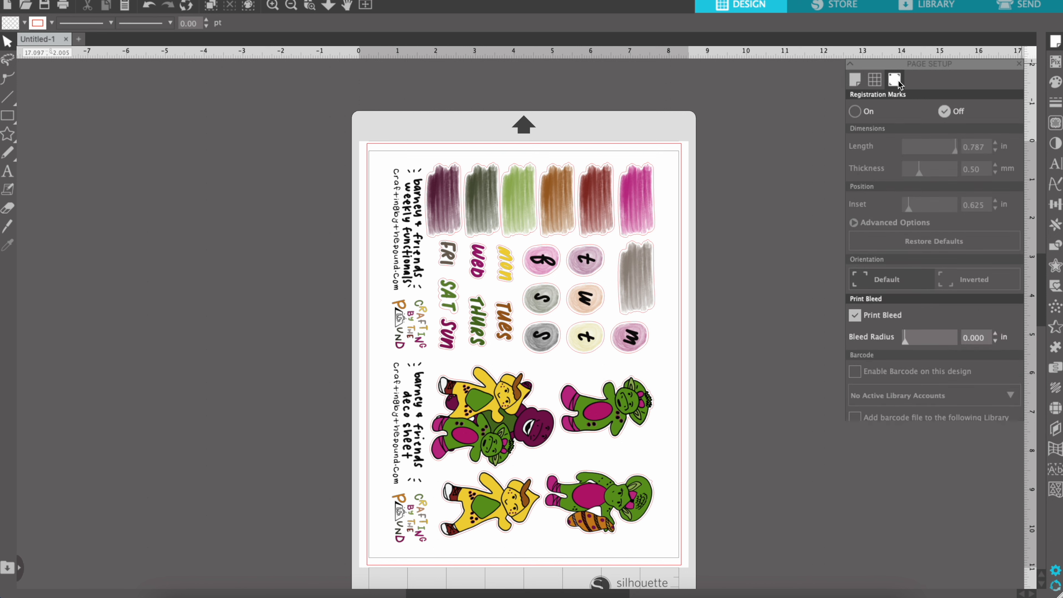
pyautogui.click(855, 112)
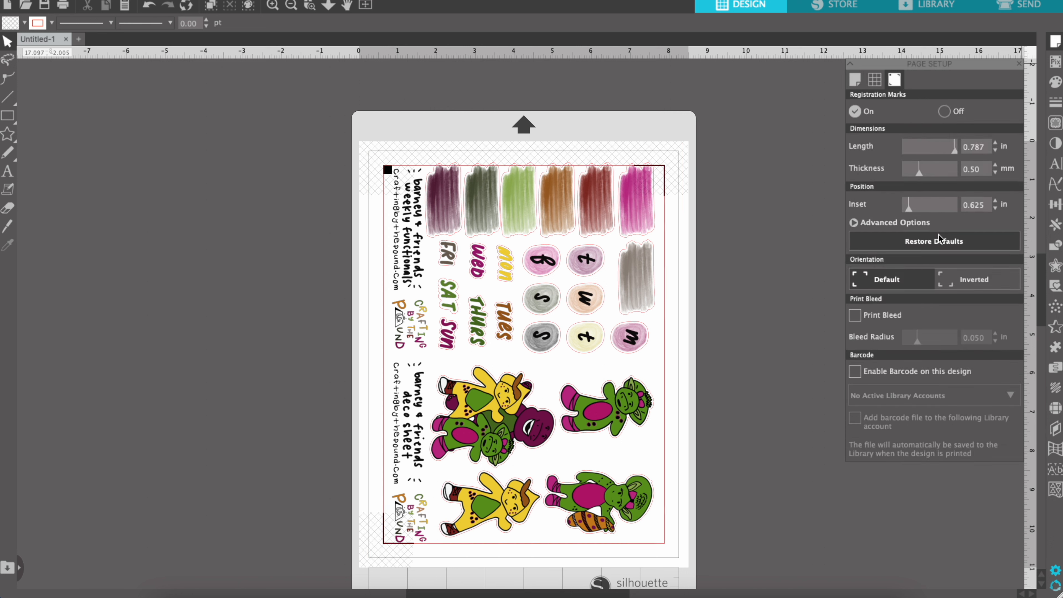
pyautogui.click(996, 208)
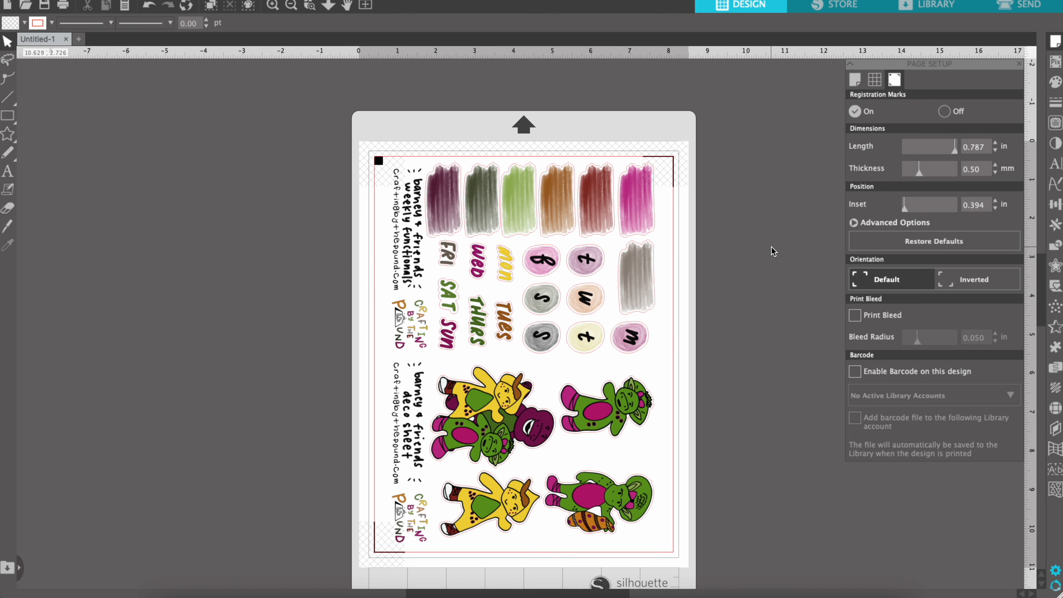
# Create a new blank document and import Base_Sticker_Kit 3 from the Barney + Friends folder beside the page.
pyautogui.click(78, 39)
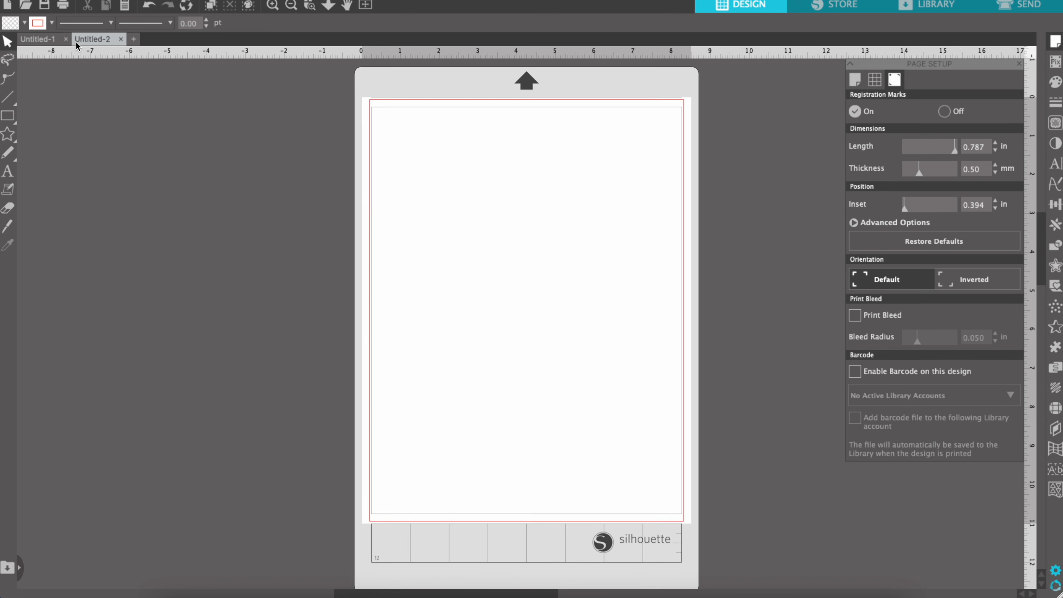
pyautogui.click(170, 592)
pyautogui.click(741, 332)
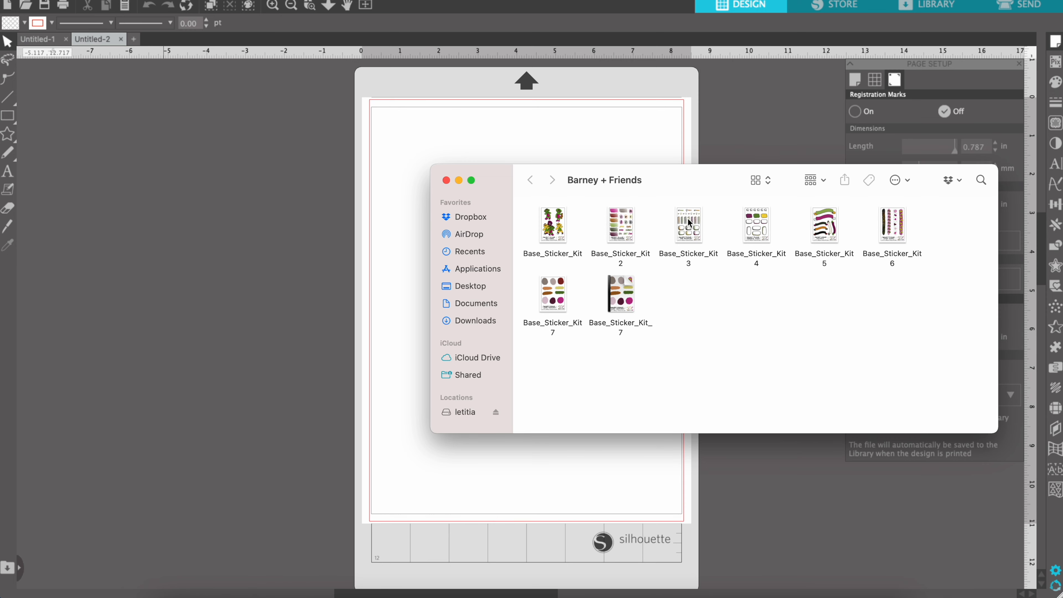
pyautogui.moveTo(690, 237); pyautogui.dragTo(312, 369)
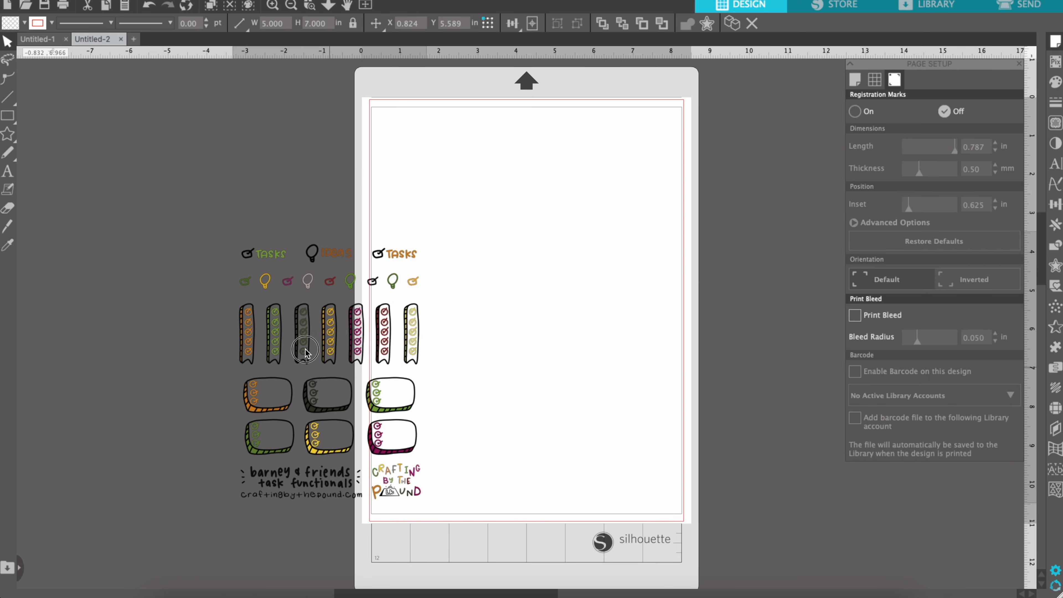
# Import Base_Sticker_Kit 4 from the Barney + Friends folder and place its functional boxes artwork on the page.
pyautogui.click(169, 593)
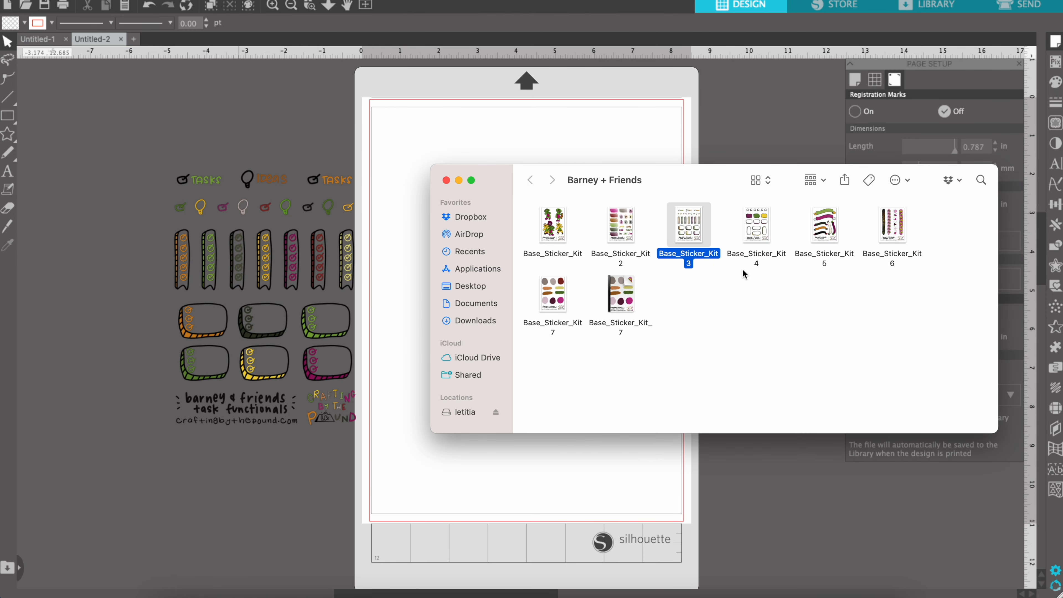
pyautogui.moveTo(761, 230); pyautogui.dragTo(327, 454)
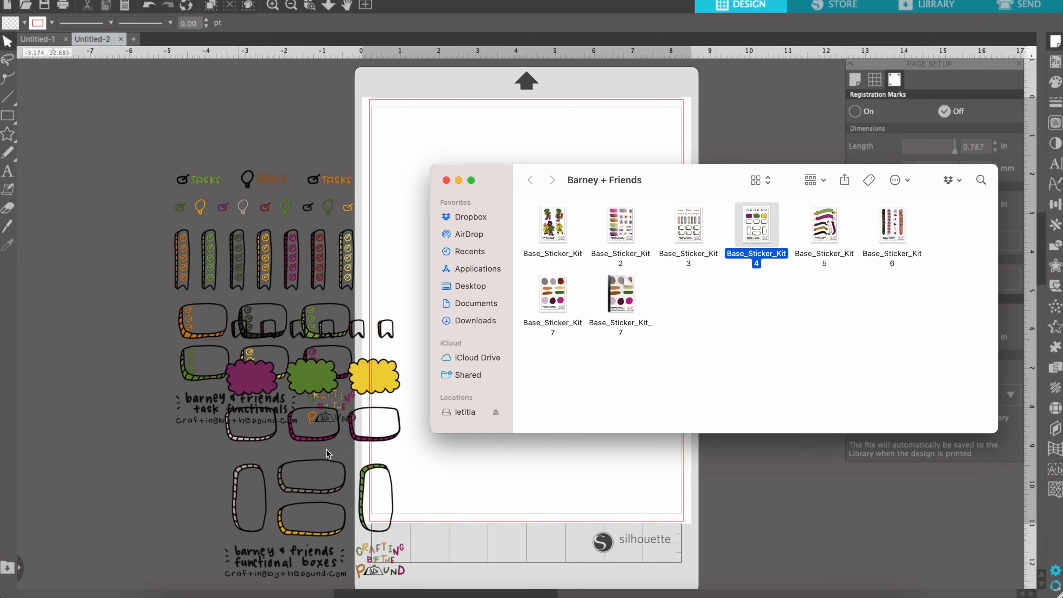
pyautogui.click(476, 490)
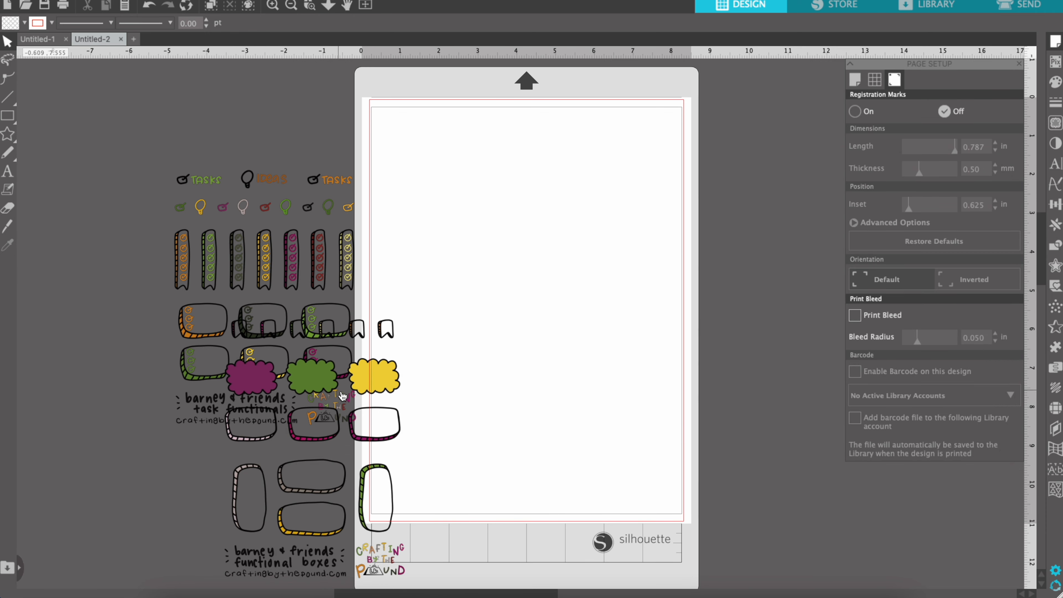
pyautogui.click(361, 406)
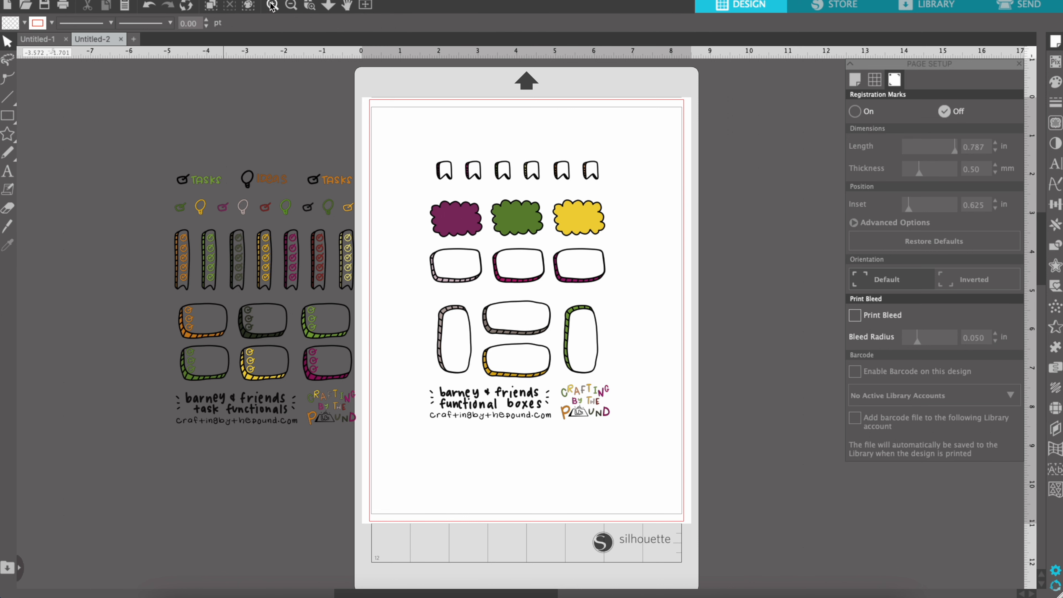
# Trace the outer edges of the functional boxes stickers at a 100% threshold, leaving out the title and logo.
pyautogui.click(1056, 122)
pyautogui.click(949, 119)
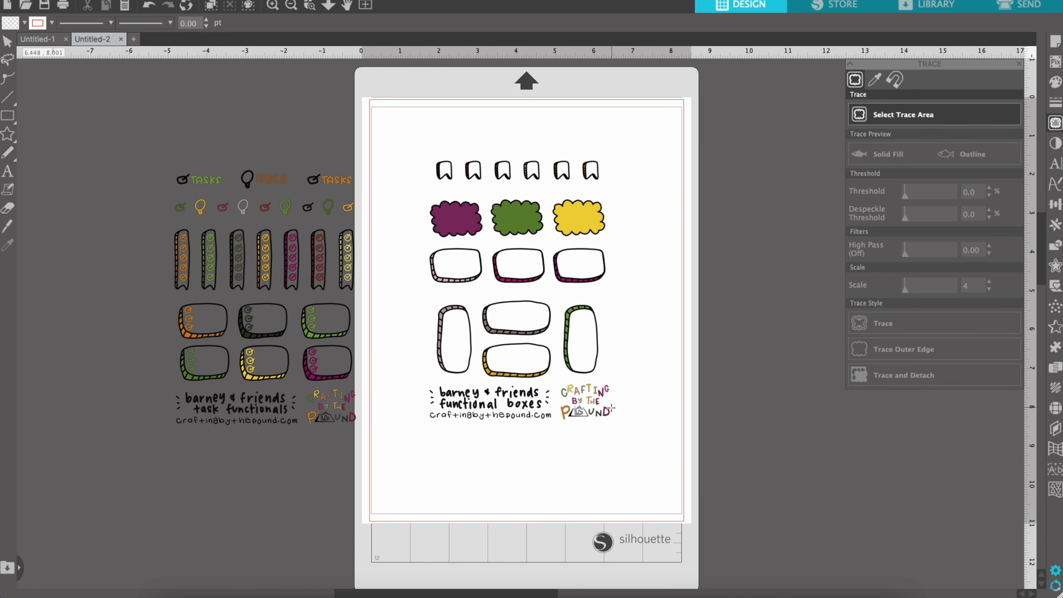
pyautogui.moveTo(604, 384)
pyautogui.mouseDown()
pyautogui.moveTo(491, 354)
pyautogui.moveTo(449, 318)
pyautogui.moveTo(436, 164)
pyautogui.moveTo(424, 153)
pyautogui.mouseUp()
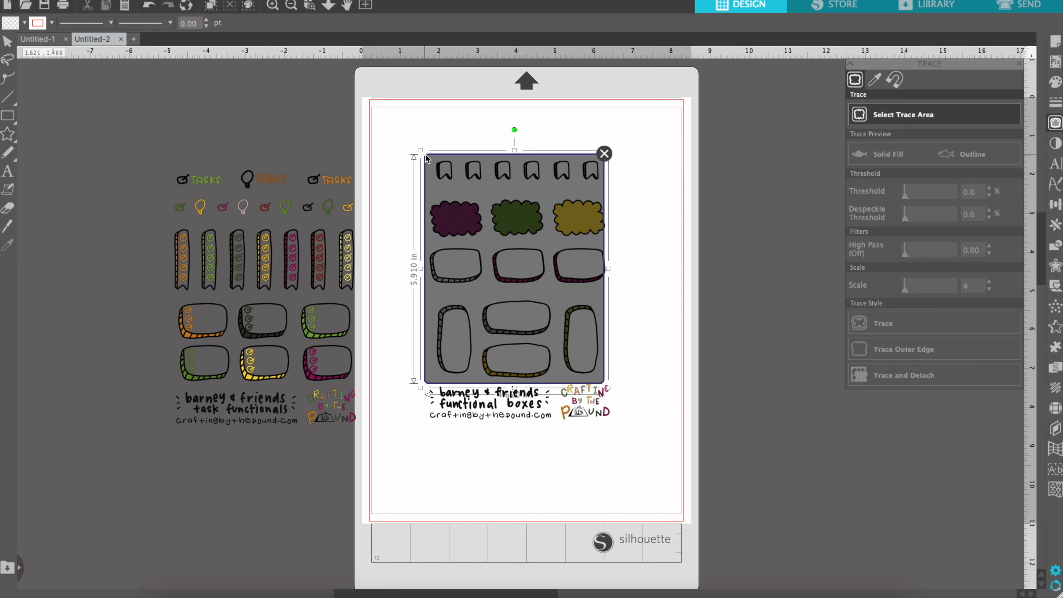
pyautogui.moveTo(608, 284); pyautogui.dragTo(617, 272)
pyautogui.moveTo(927, 191); pyautogui.dragTo(954, 192)
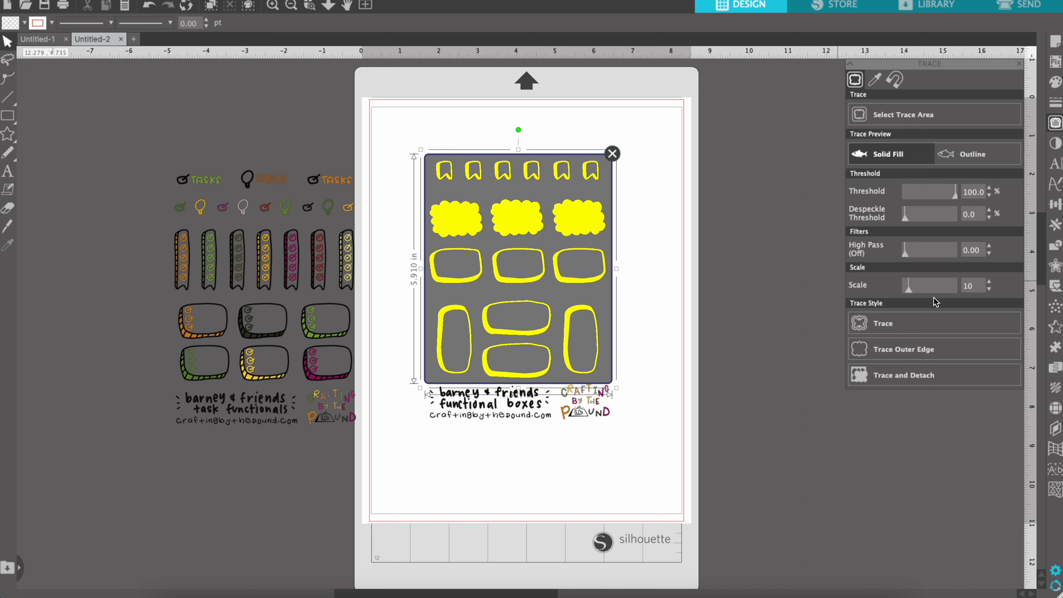
pyautogui.click(925, 354)
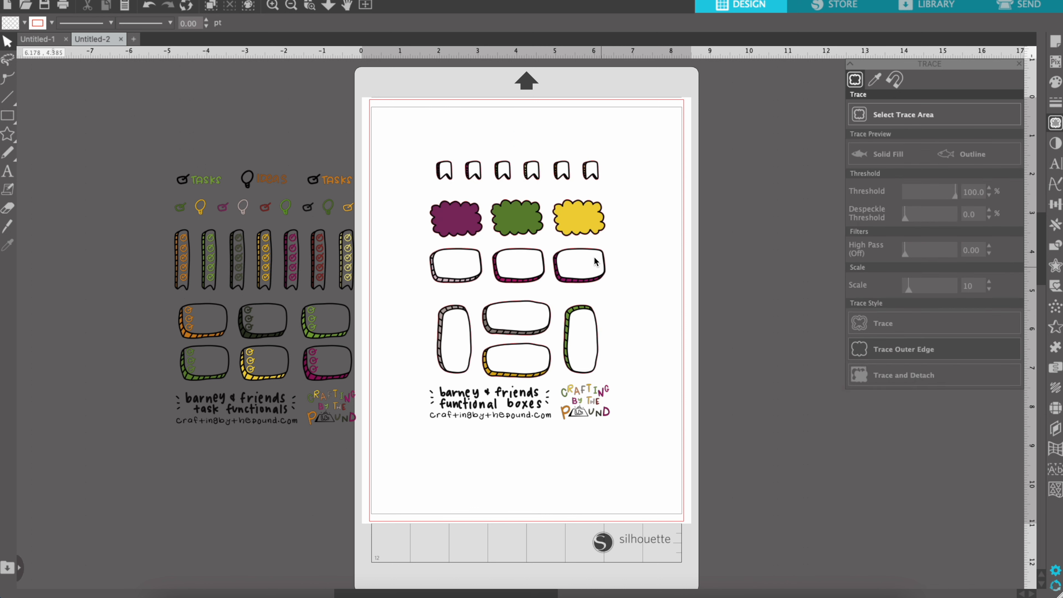
# Offset the functional boxes outlines by 0.035 in with rounded corners and apply the offset.
pyautogui.click(589, 238)
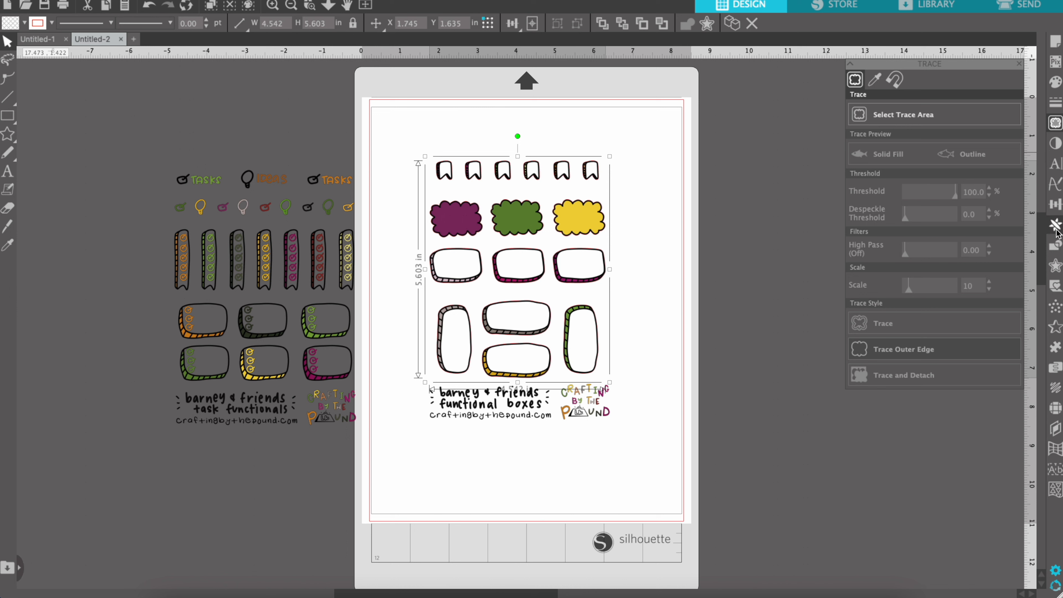
pyautogui.click(1056, 266)
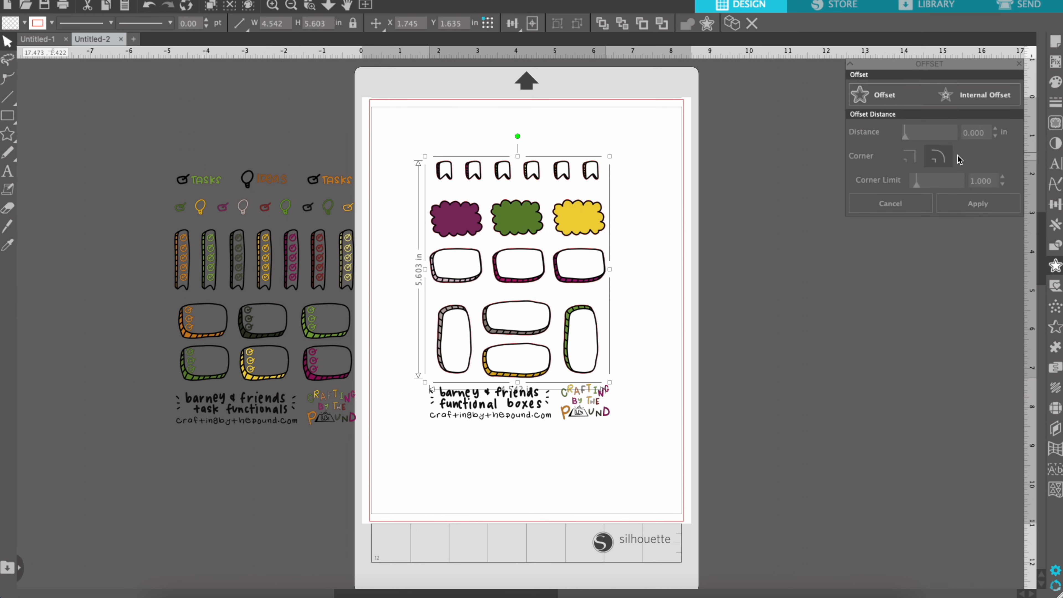
pyautogui.click(908, 97)
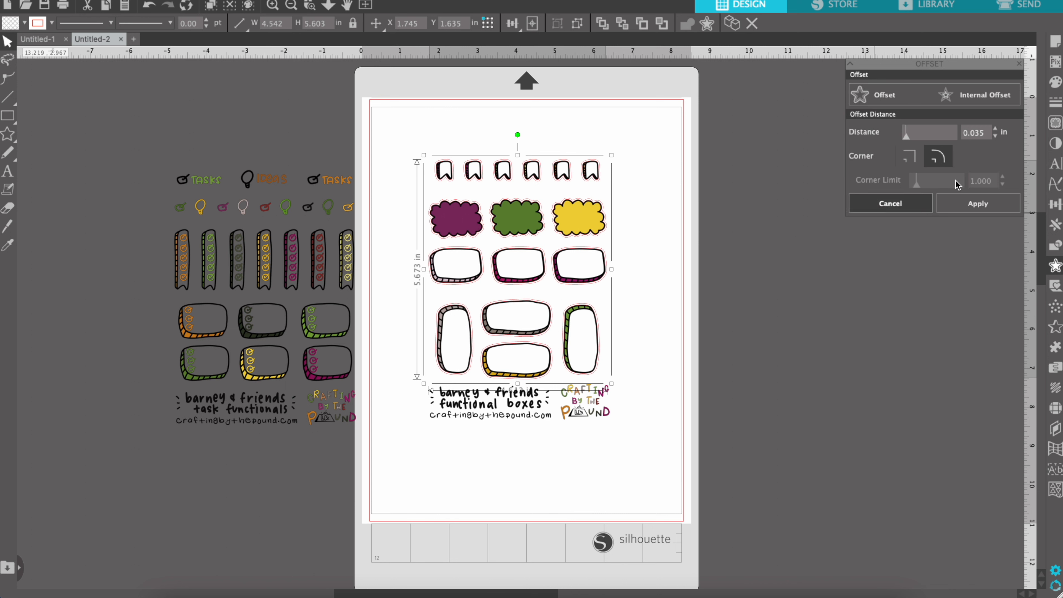
pyautogui.click(973, 208)
pyautogui.click(674, 227)
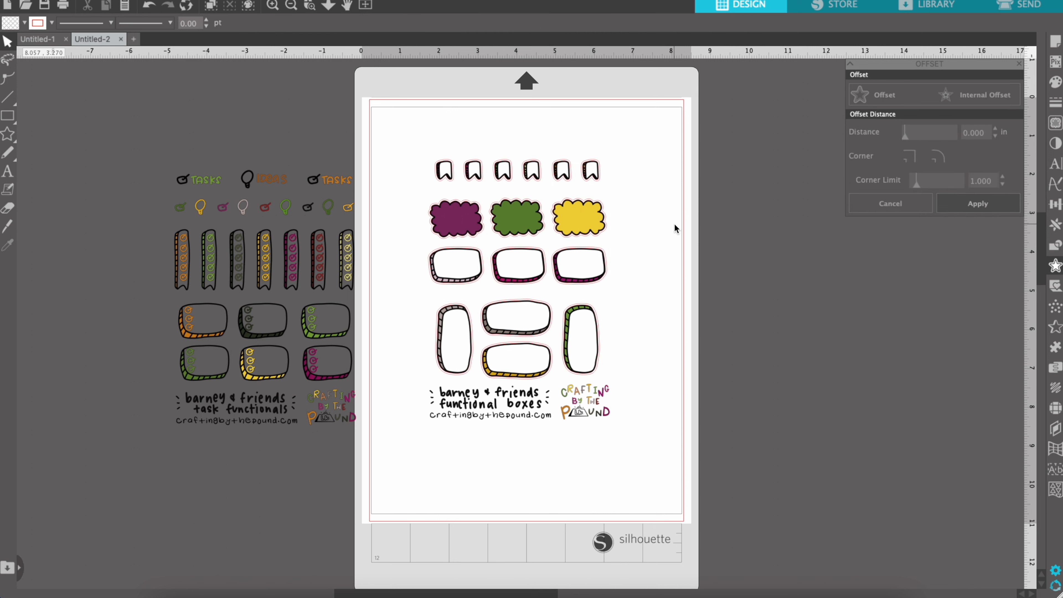
# Delete the original inner trace of the functional boxes, keeping only the offset cut lines.
pyautogui.click(592, 183)
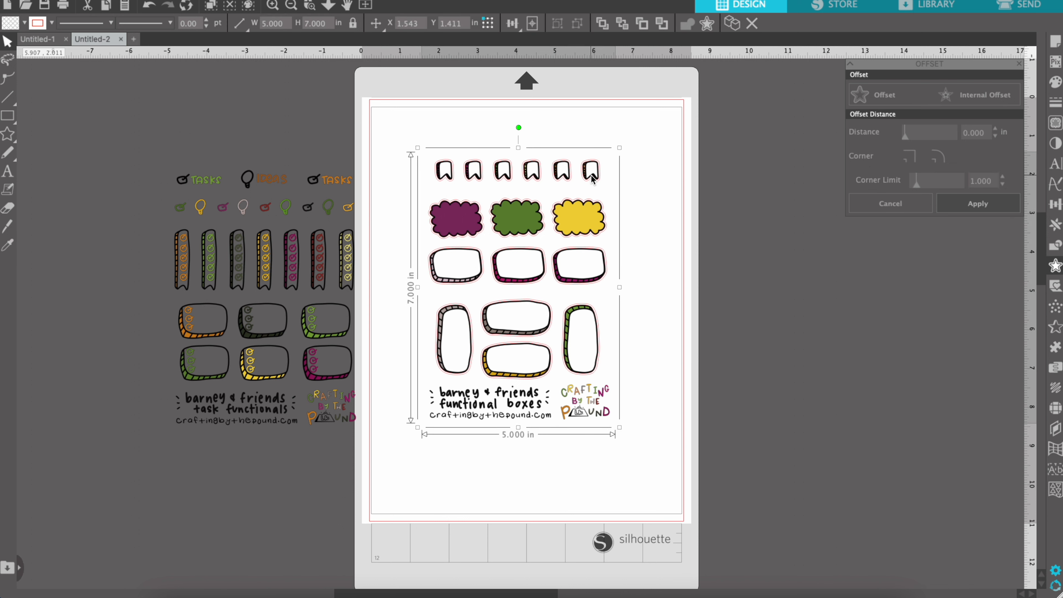
pyautogui.click(590, 178)
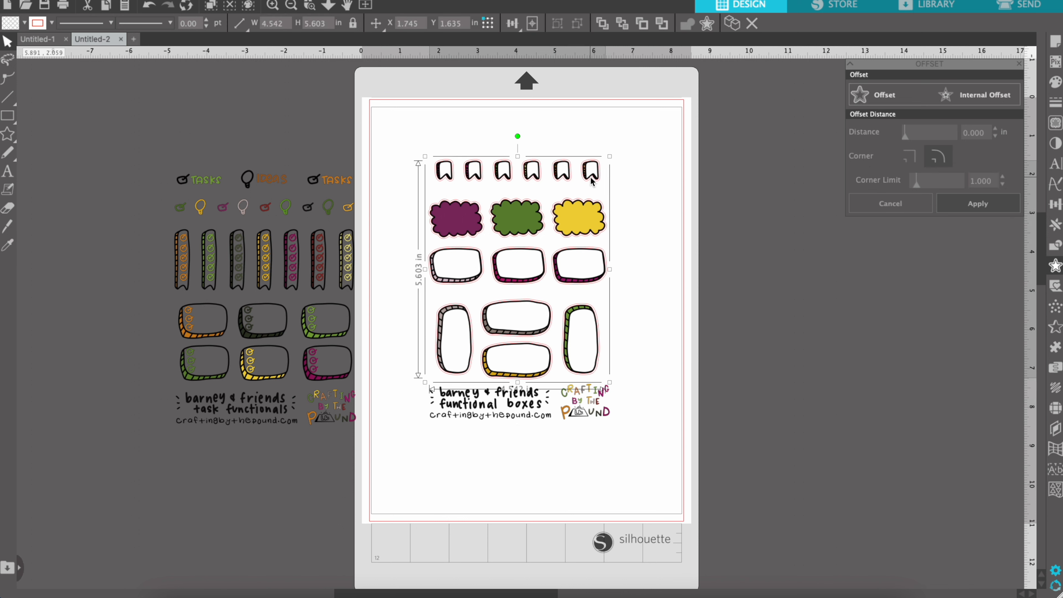
pyautogui.click(591, 178)
pyautogui.press('super+equal')
pyautogui.click(705, 349)
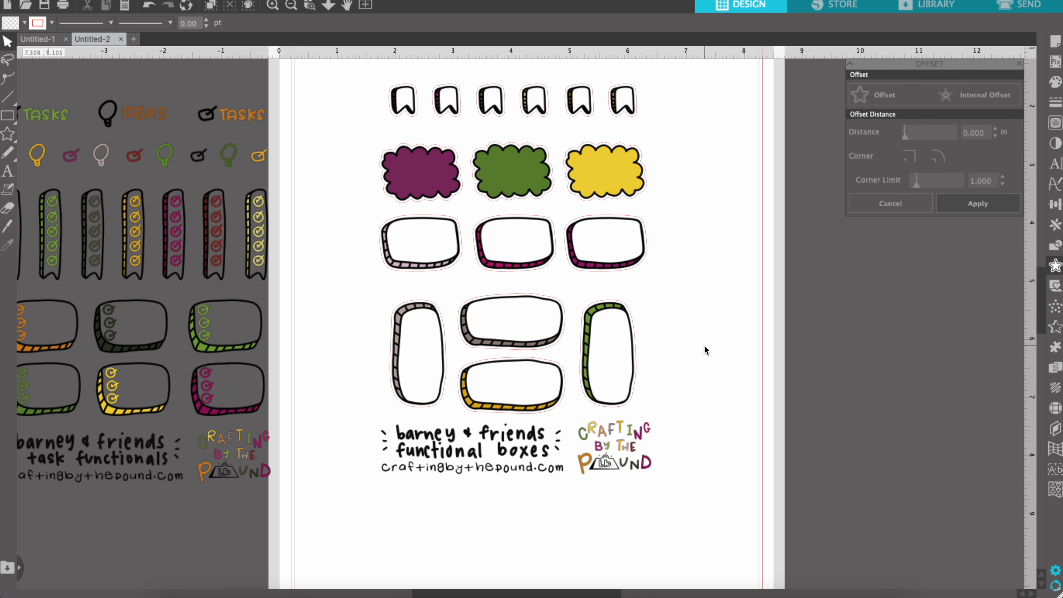
# Group the functional boxes artwork with its cut lines and move the group off the page to the right.
pyautogui.moveTo(348, 77); pyautogui.dragTo(681, 467)
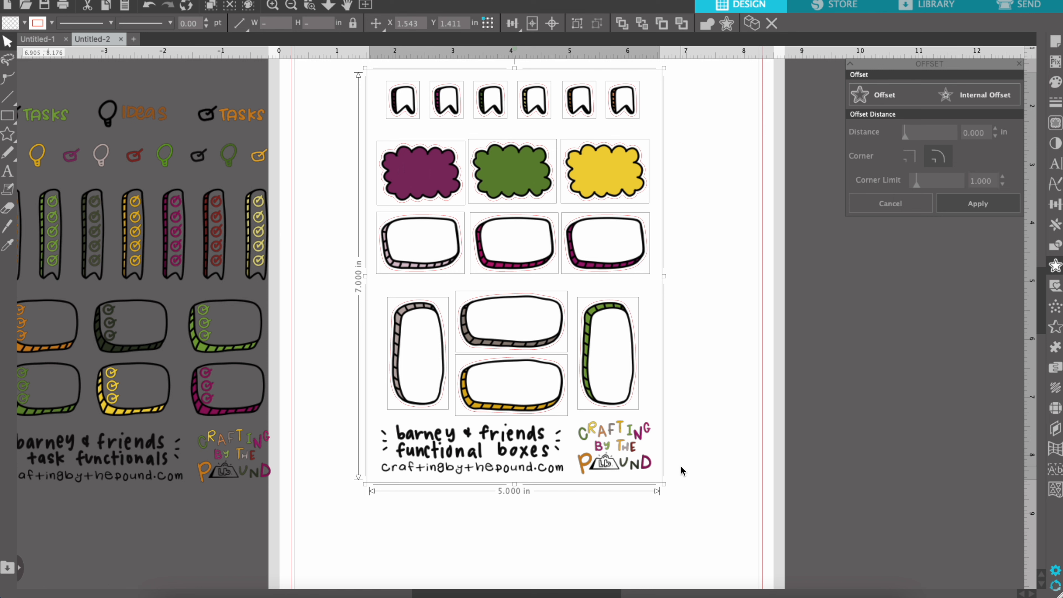
pyautogui.hotkey('ctrl', 'g')
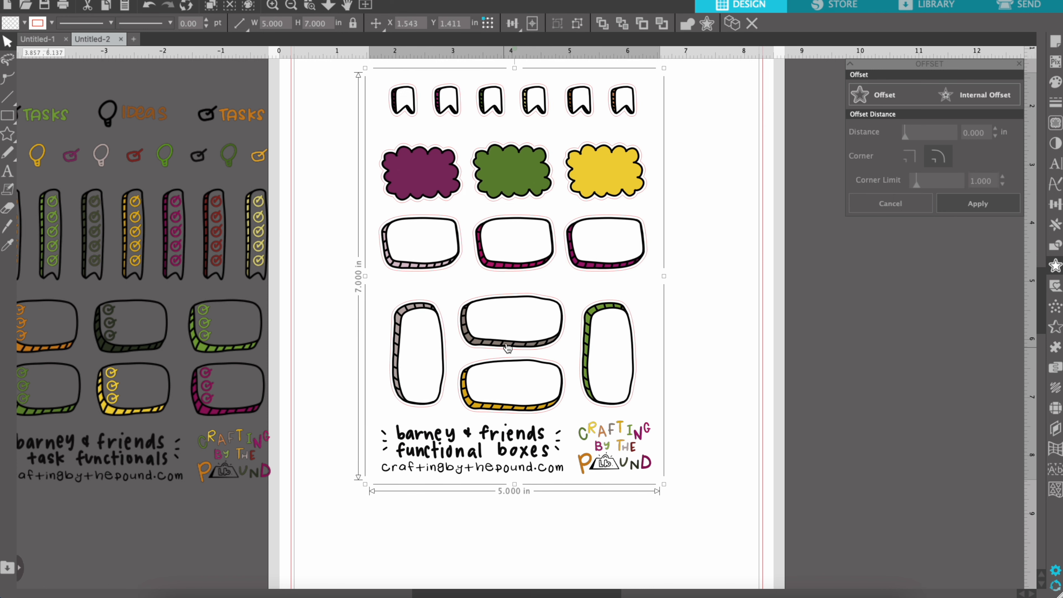
pyautogui.moveTo(508, 347); pyautogui.dragTo(937, 369)
# Move the task functionals artwork from beside the page onto the middle of the page.
pyautogui.click(206, 322)
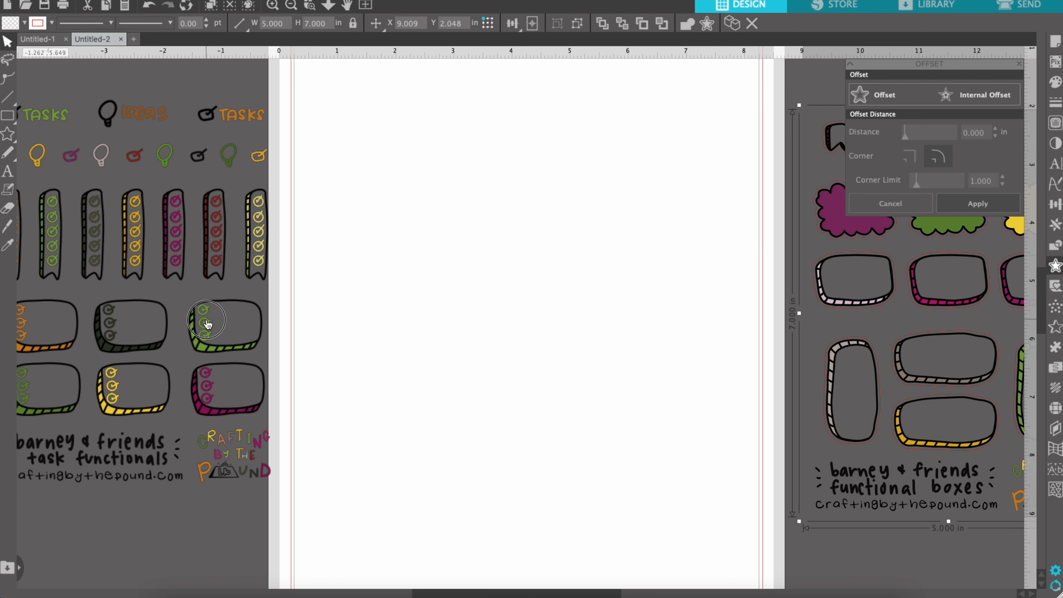
pyautogui.moveTo(206, 322); pyautogui.dragTo(604, 329)
pyautogui.click(720, 270)
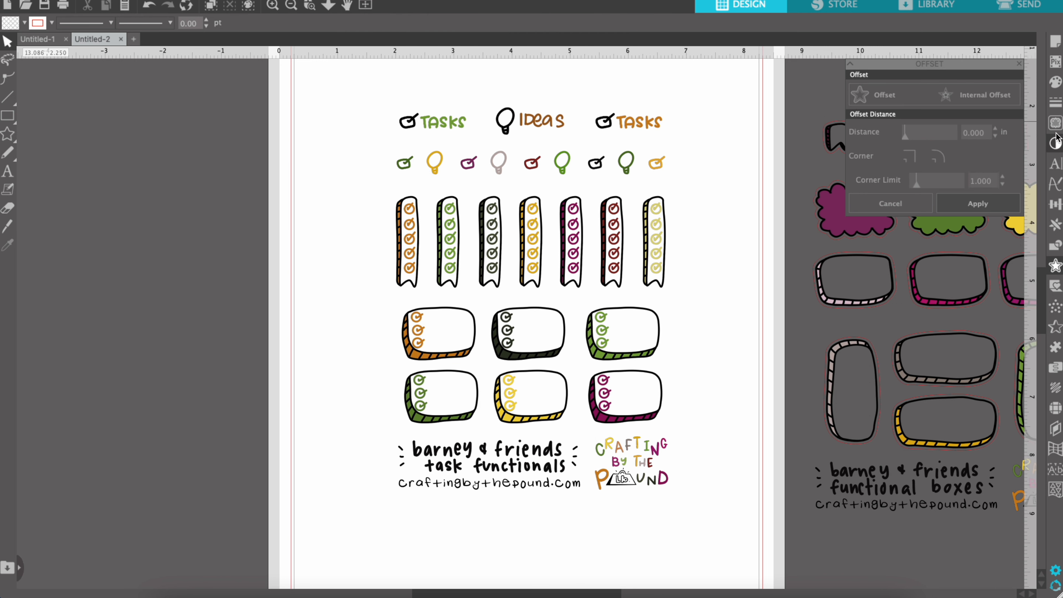
# Trace the outer edges of the task functionals stickers at a 100% threshold, leaving out the title and logo.
pyautogui.click(1055, 122)
pyautogui.click(908, 118)
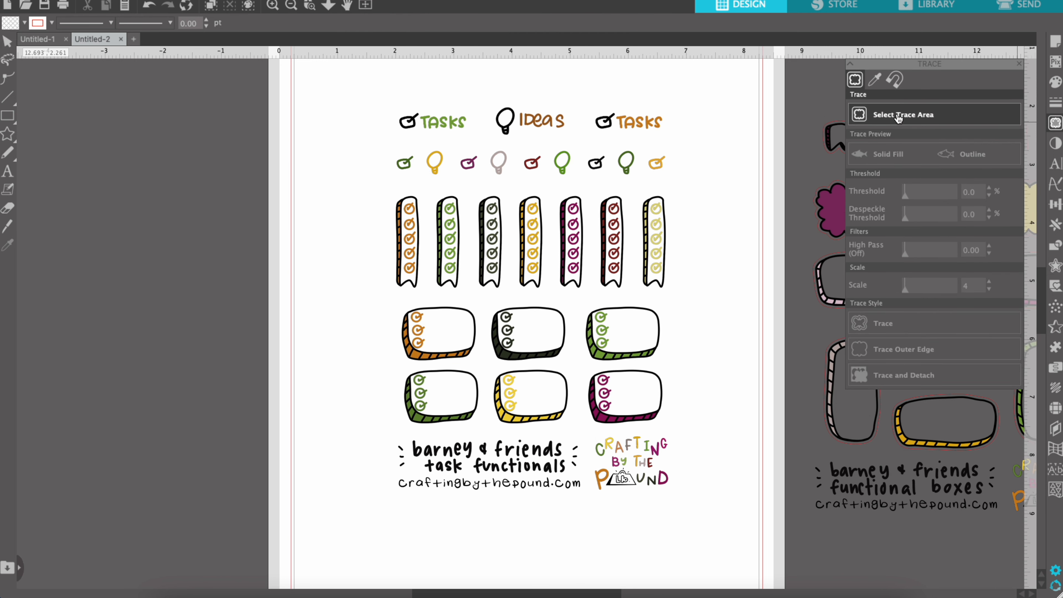
pyautogui.moveTo(386, 102)
pyautogui.mouseDown()
pyautogui.moveTo(635, 304)
pyautogui.moveTo(676, 403)
pyautogui.moveTo(673, 427)
pyautogui.mouseUp()
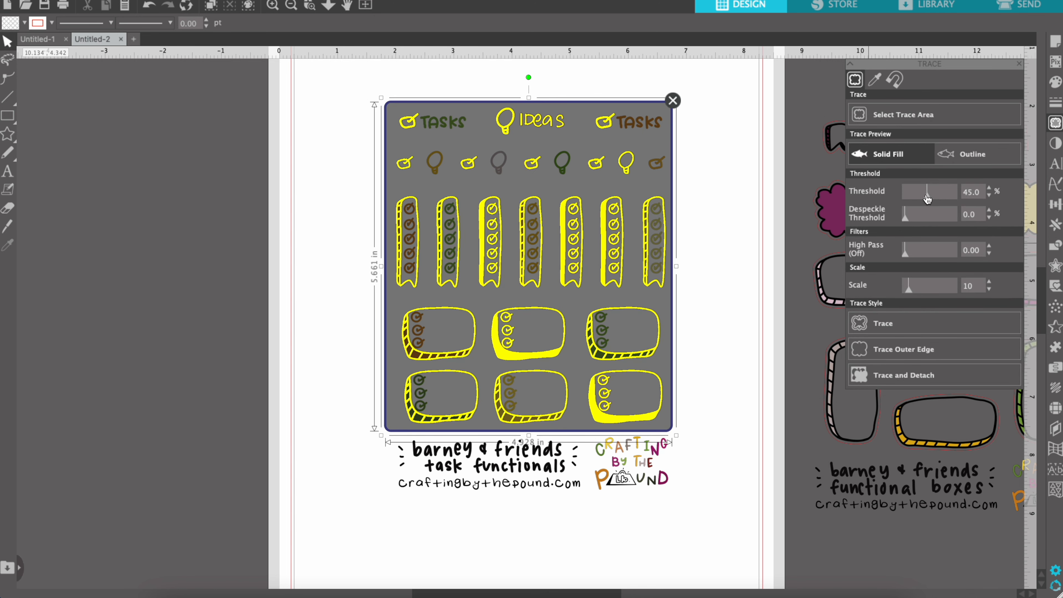
pyautogui.moveTo(927, 198); pyautogui.dragTo(954, 193)
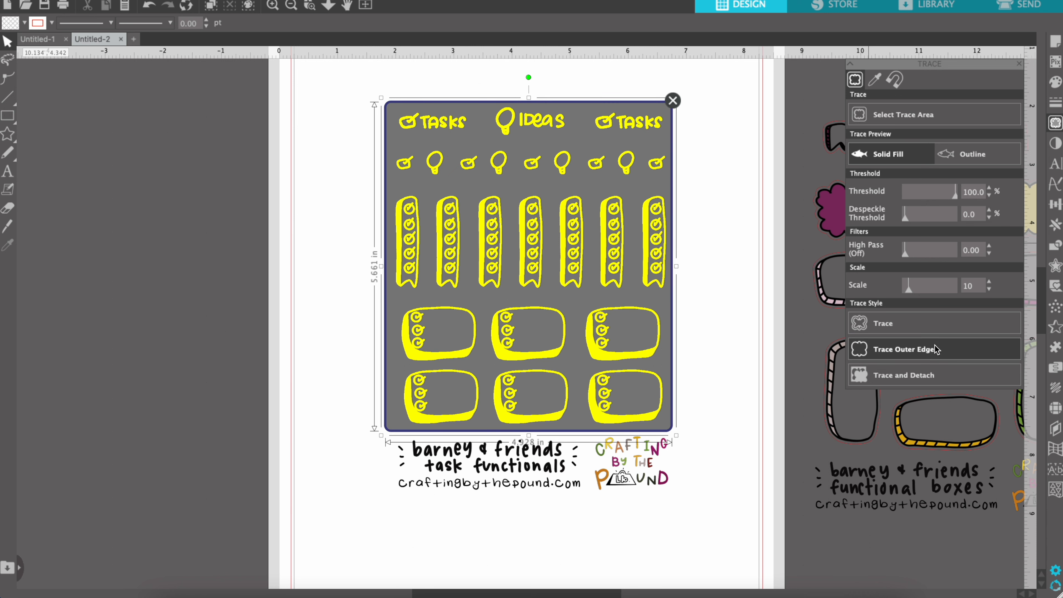
pyautogui.click(933, 357)
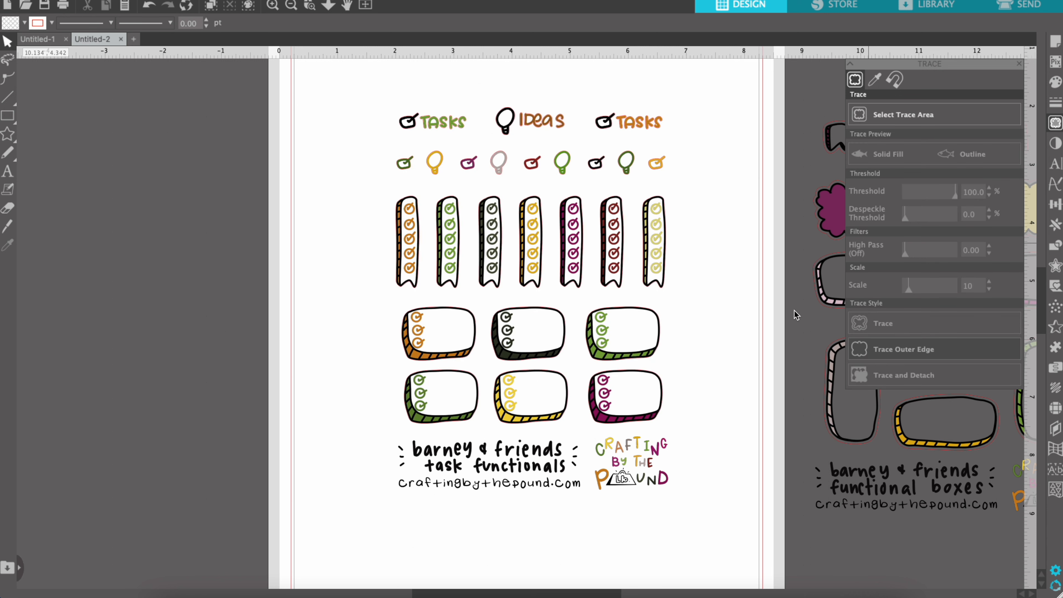
# Offset the trace around the task functionals stickers outward by 0.035 in with rounded corners.
pyautogui.click(643, 211)
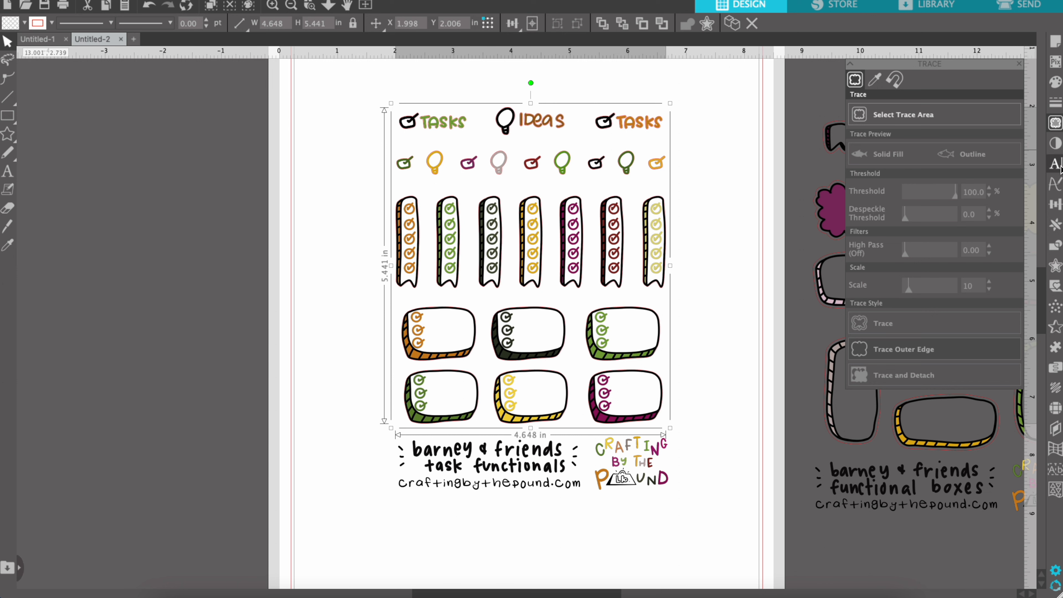
pyautogui.click(1055, 266)
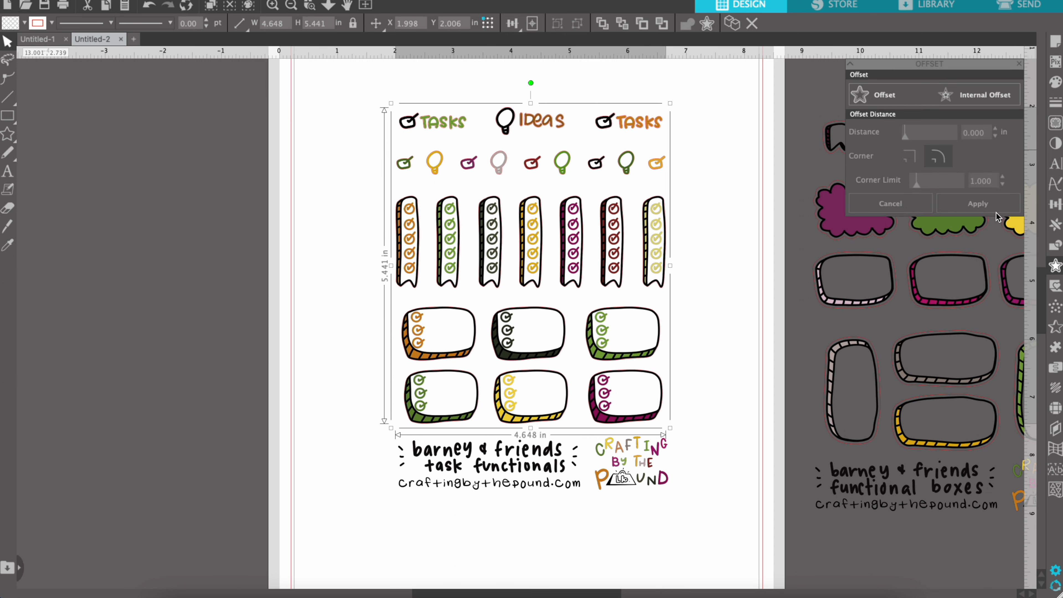
pyautogui.click(913, 97)
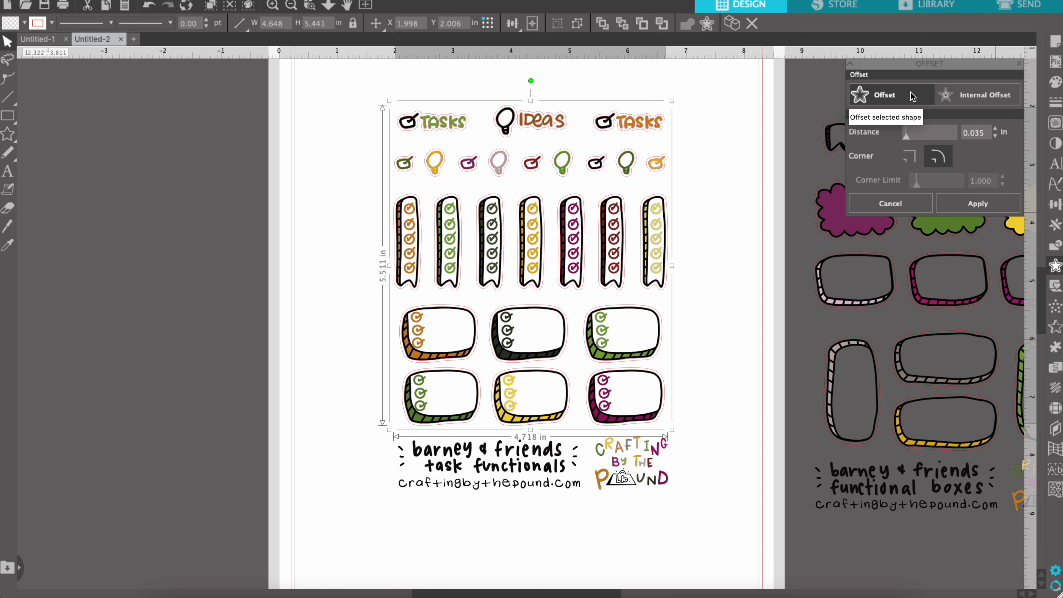
pyautogui.click(978, 204)
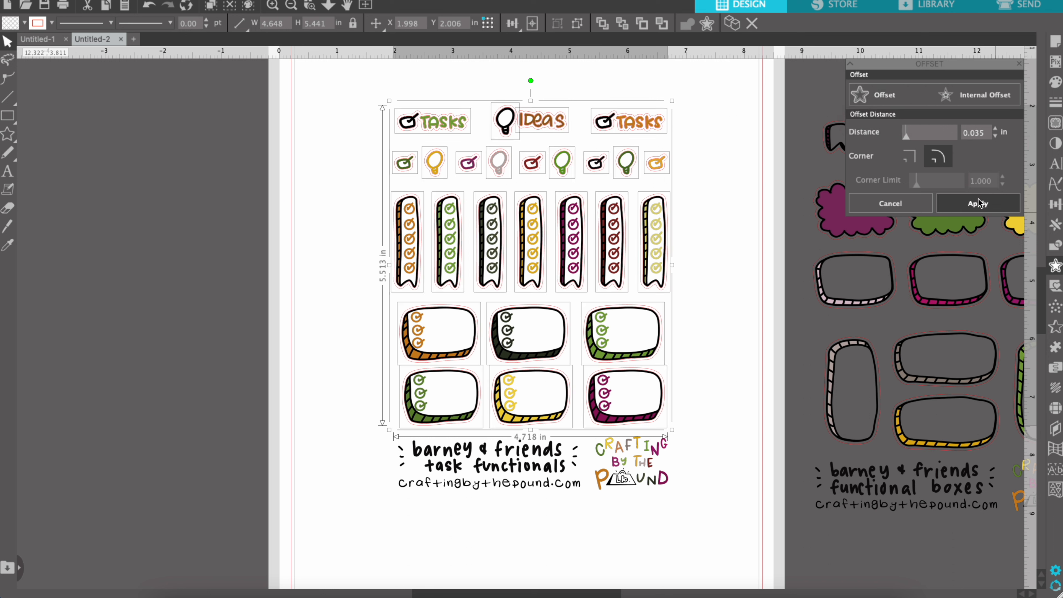
pyautogui.click(745, 215)
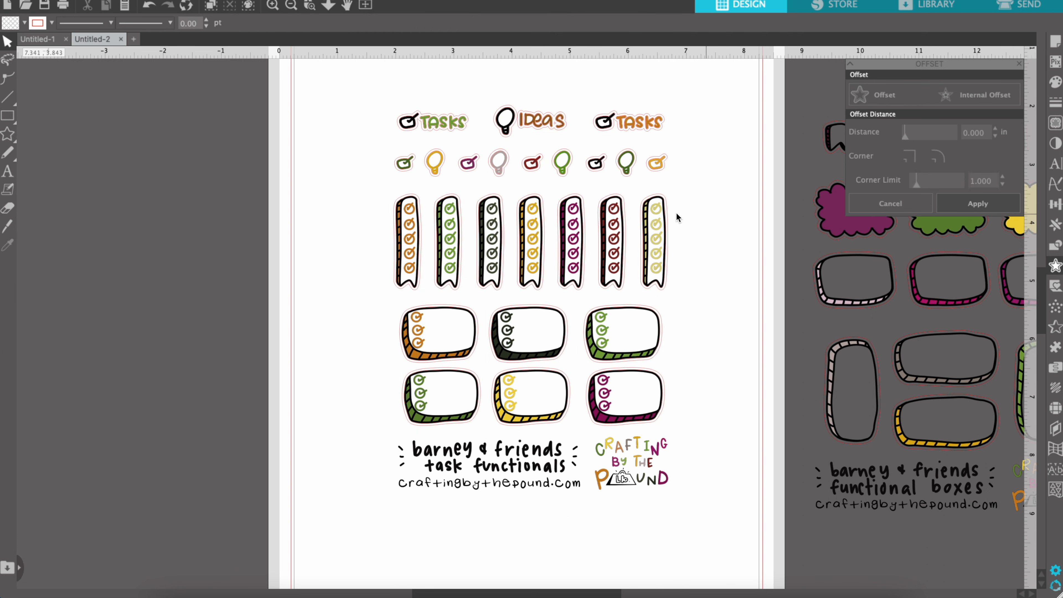
# Delete the original inner trace of the task functionals stickers, keeping only the offset cut lines.
pyautogui.click(559, 209)
pyautogui.click(561, 213)
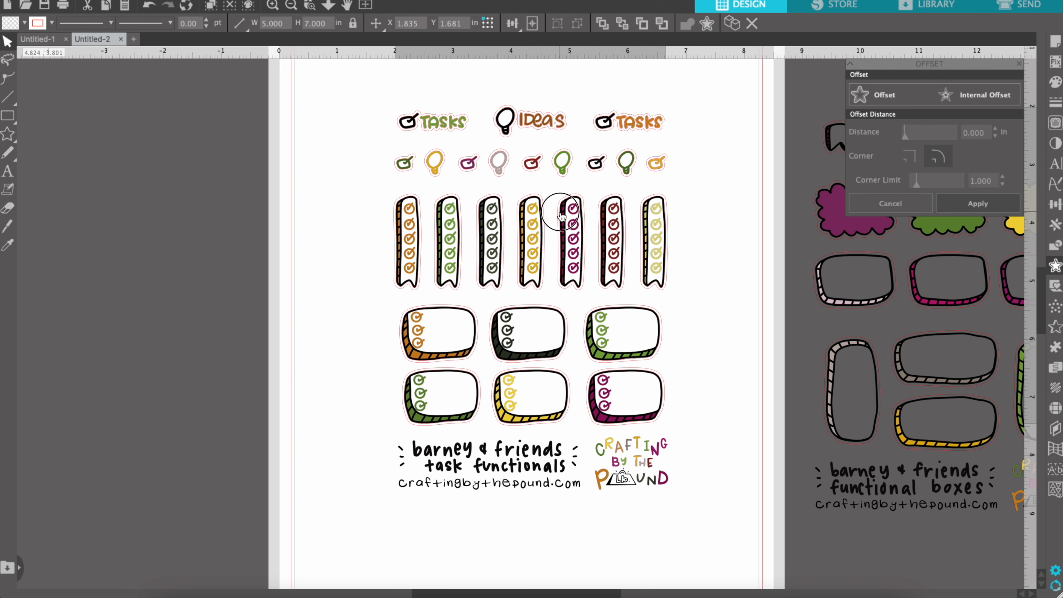
pyautogui.click(561, 215)
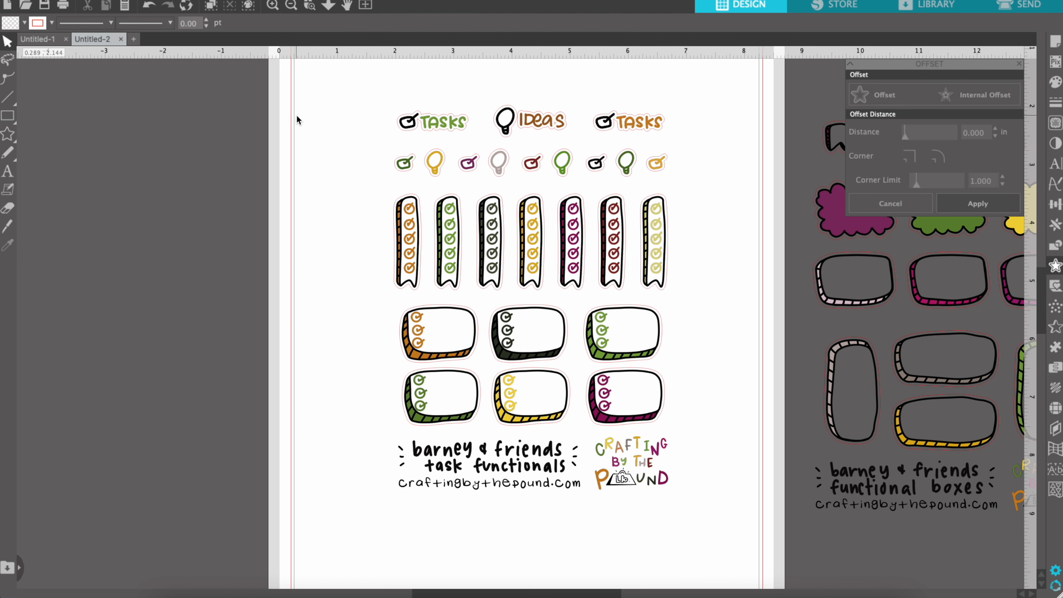
# Delete the extra points in the green Tasks sticker's cut line, in the gap between the checkbox and the word.
pyautogui.click(273, 5)
pyautogui.scroll(7, 429, 148)
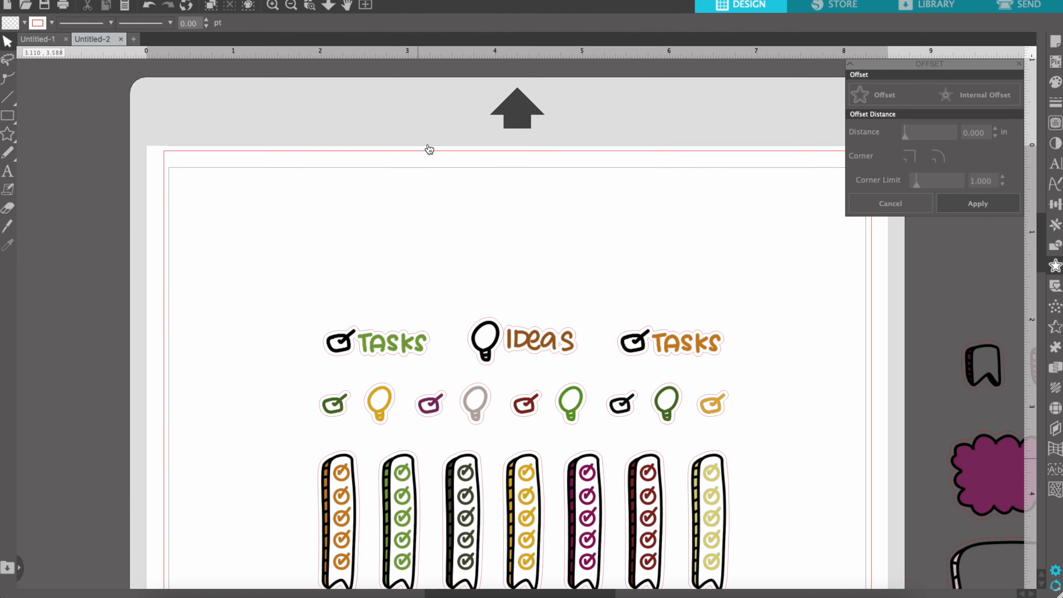
pyautogui.scroll(3, 429, 149)
pyautogui.scroll(-2, 427, 150)
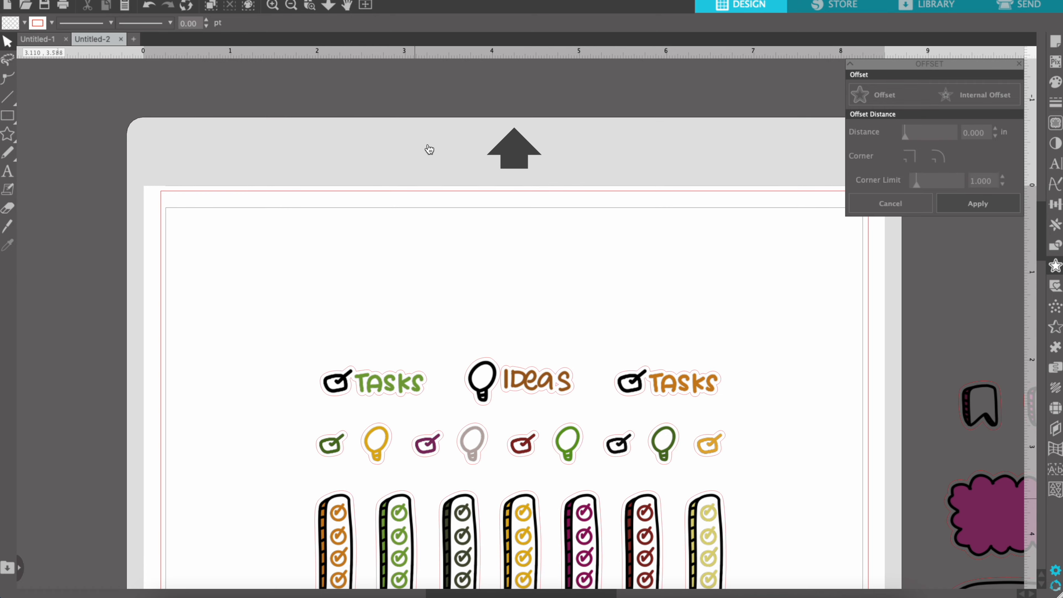
pyautogui.click(273, 7)
pyautogui.scroll(3, 357, 197)
pyautogui.scroll(-2, 357, 197)
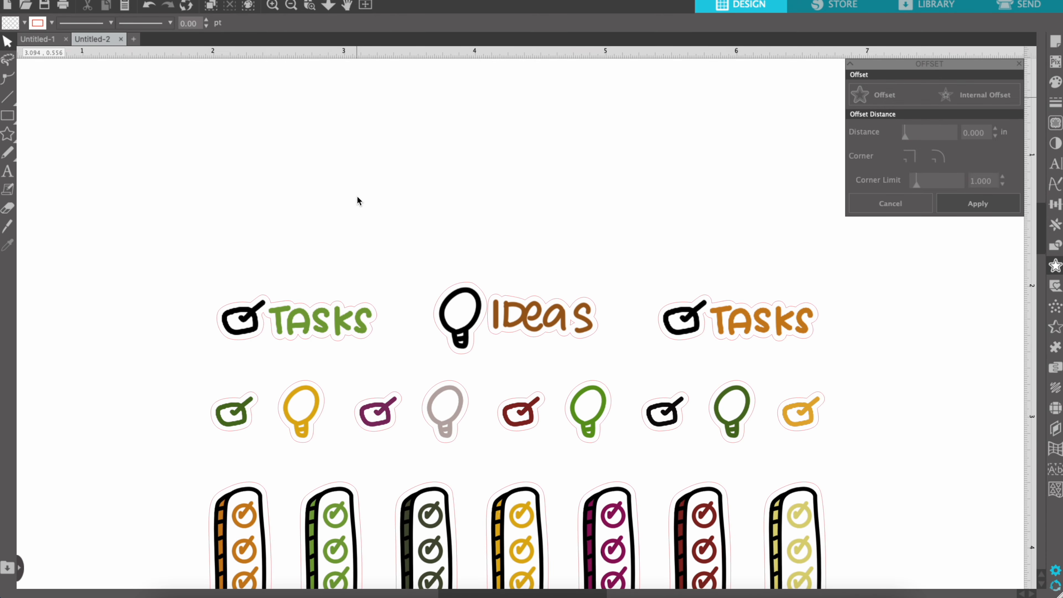
pyautogui.scroll(-1, 357, 197)
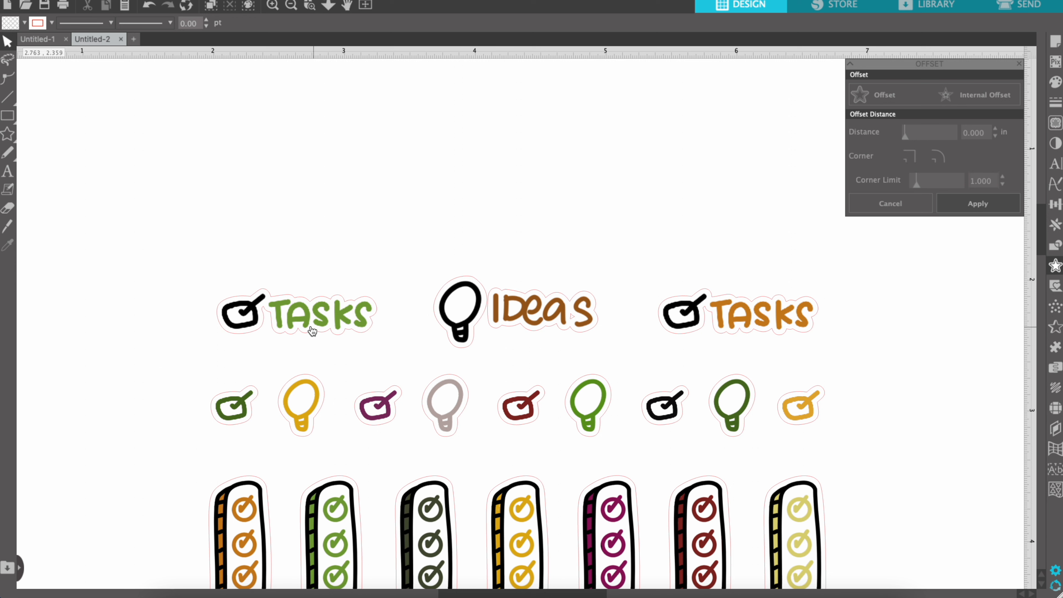
pyautogui.doubleClick(266, 313)
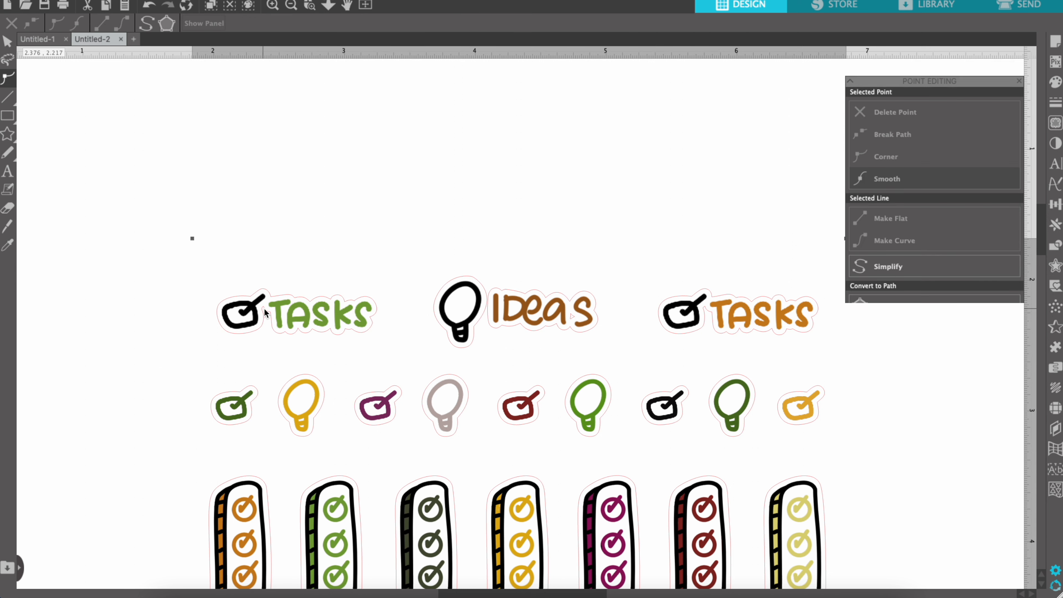
pyautogui.click(264, 309)
pyautogui.click(263, 308)
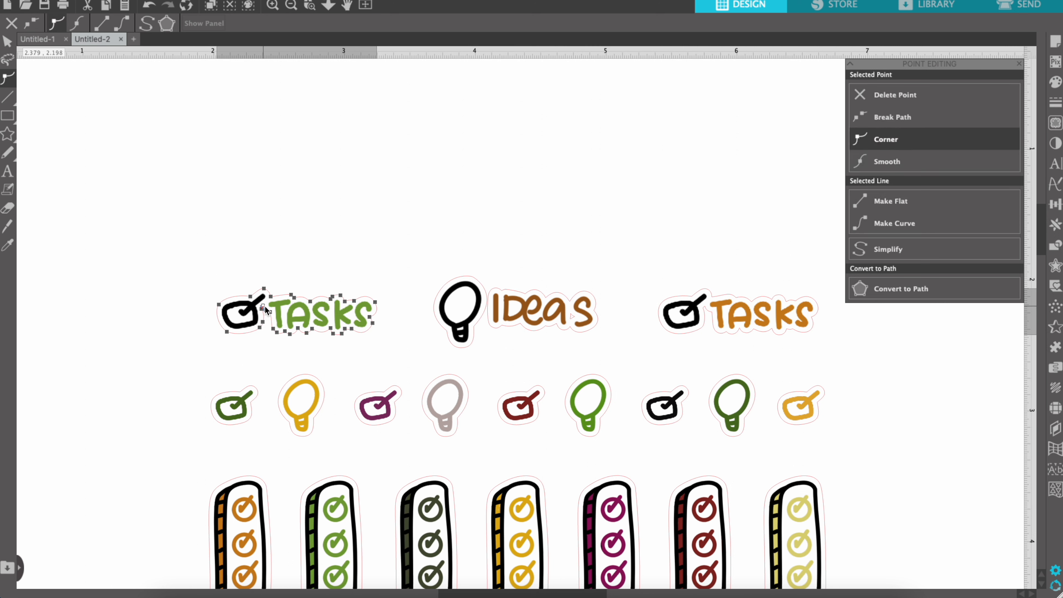
pyautogui.click(264, 310)
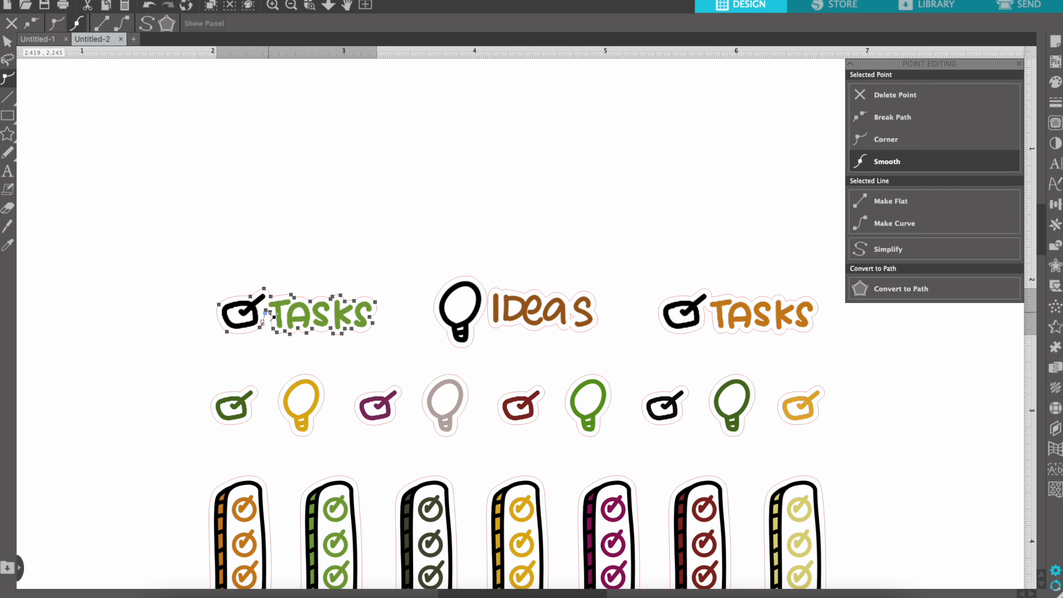
pyautogui.click(271, 317)
pyautogui.click(266, 310)
pyautogui.click(273, 318)
pyautogui.click(268, 314)
# Delete the extra points in the orange Tasks sticker's cut line, in the gap between the checkbox and the word.
pyautogui.click(713, 315)
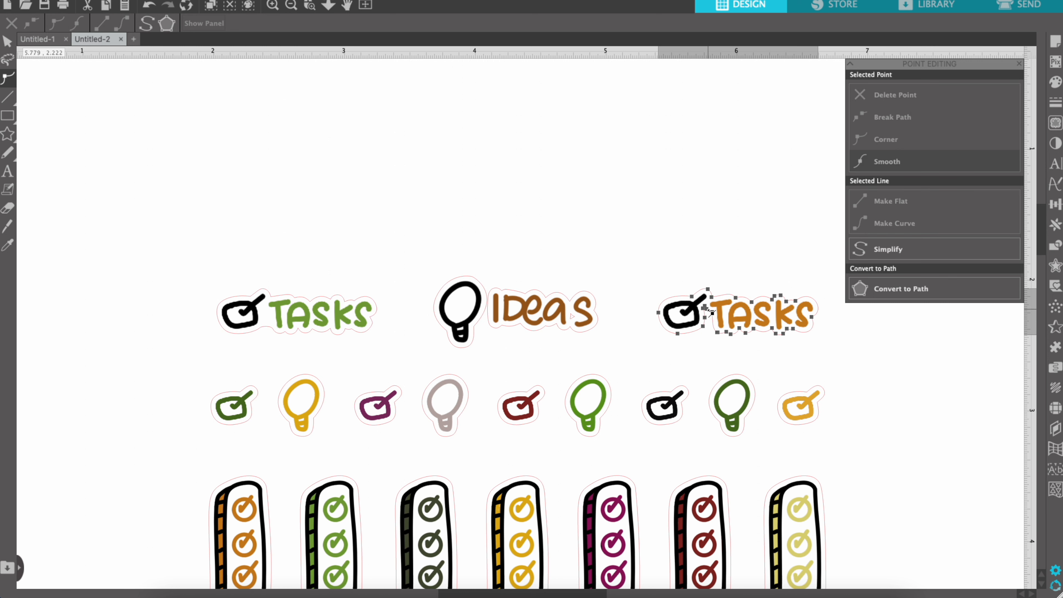
pyautogui.click(707, 307)
pyautogui.click(707, 307)
pyautogui.click(707, 307)
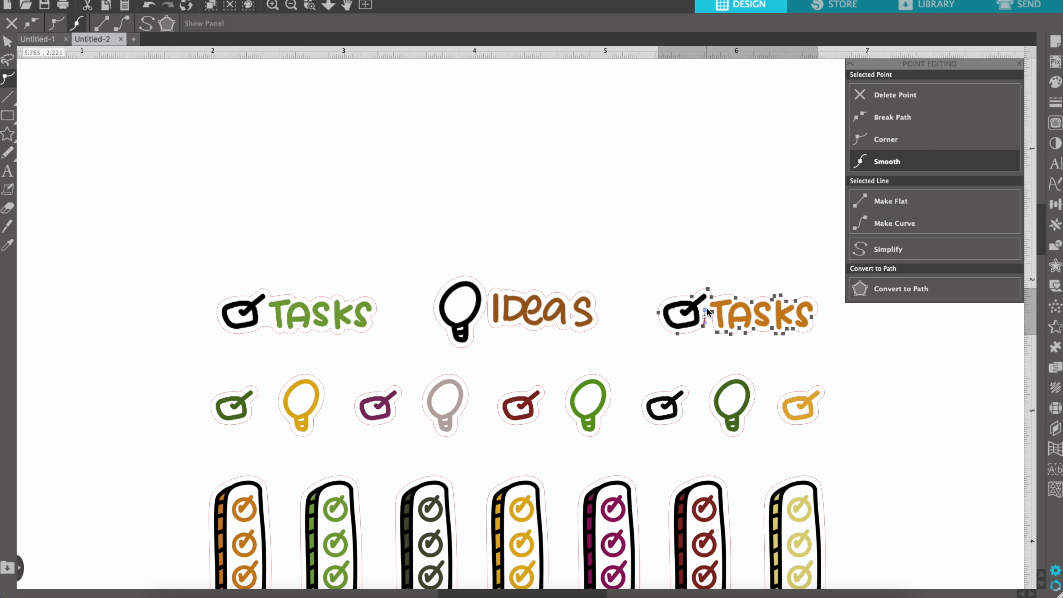
pyautogui.click(714, 311)
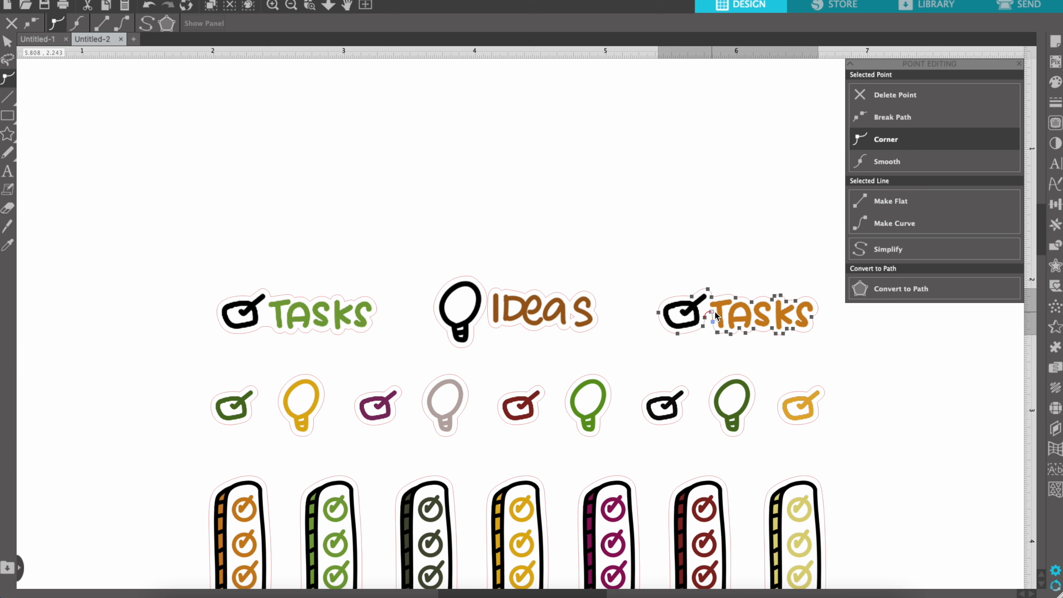
pyautogui.click(714, 311)
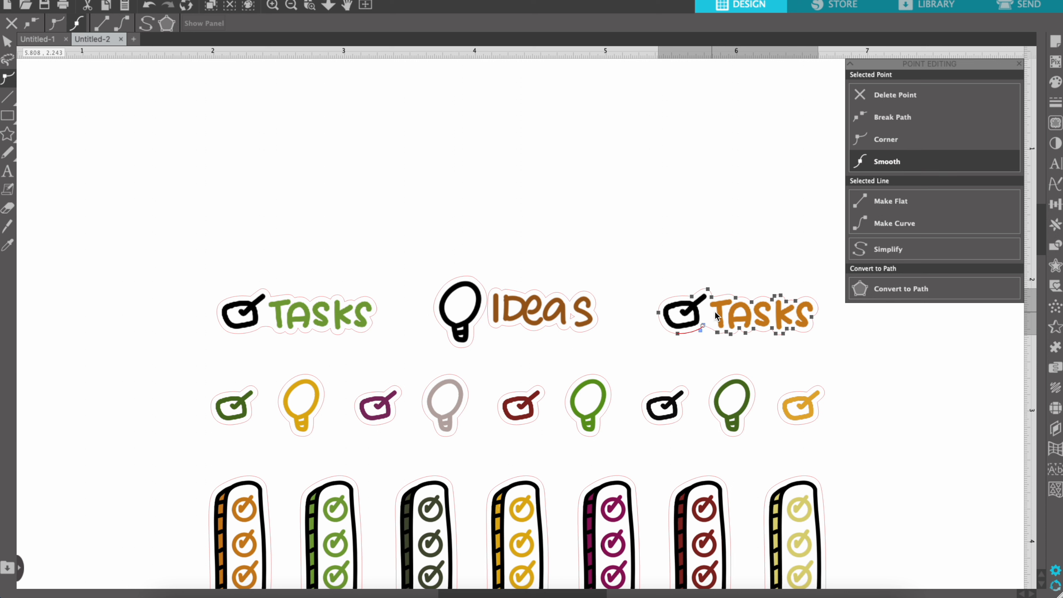
# Delete the extra points in the Ideas word's cut line near the last two letters, and finish point editing.
pyautogui.click(562, 339)
pyautogui.click(572, 321)
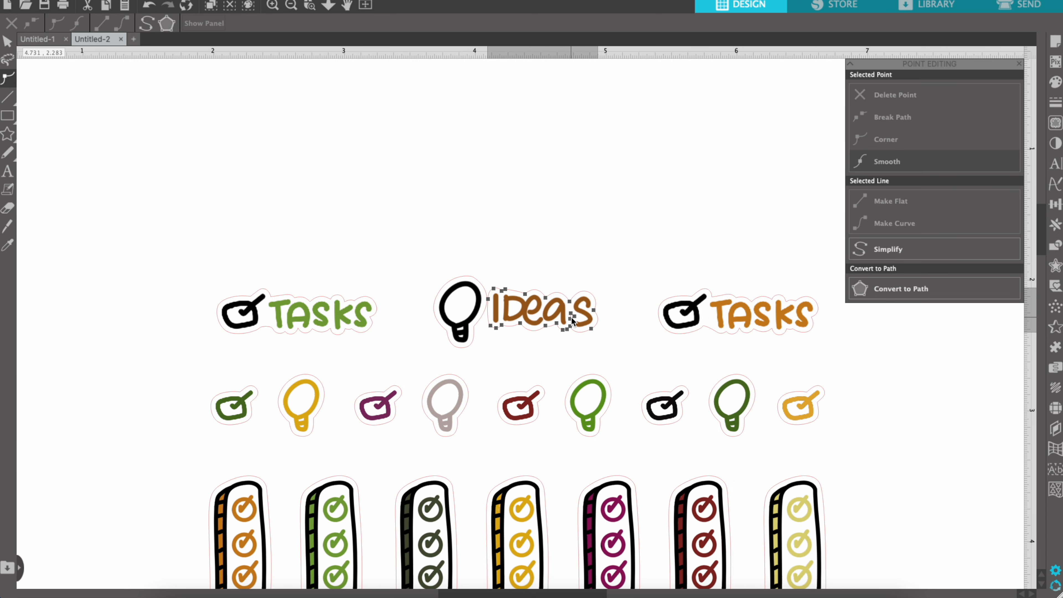
pyautogui.click(572, 319)
pyautogui.press('Delete')
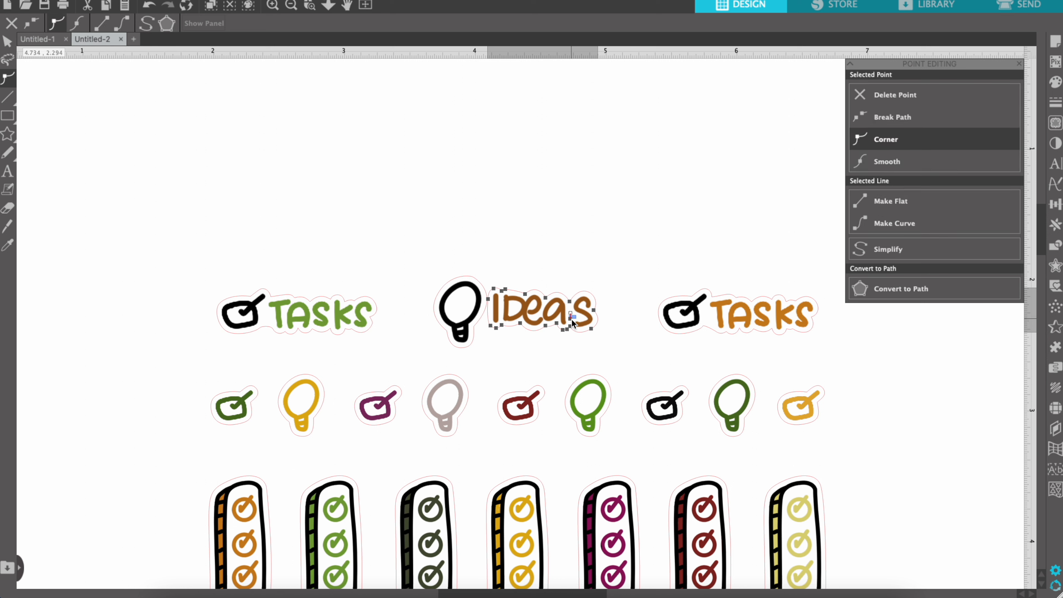
pyautogui.press('Delete')
pyautogui.press('Delete')
pyautogui.click(521, 340)
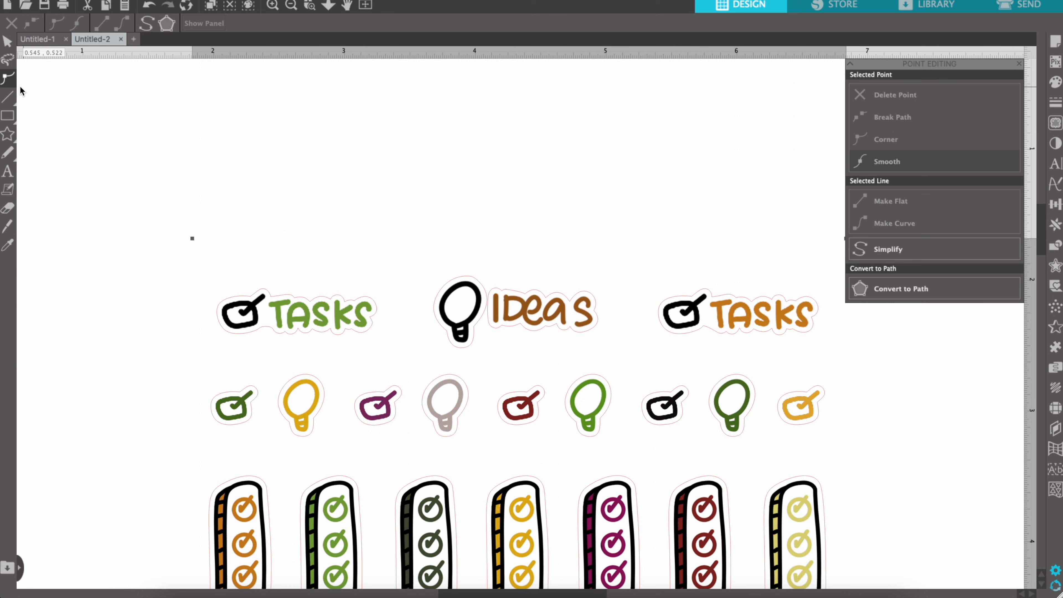
pyautogui.click(7, 41)
pyautogui.click(565, 168)
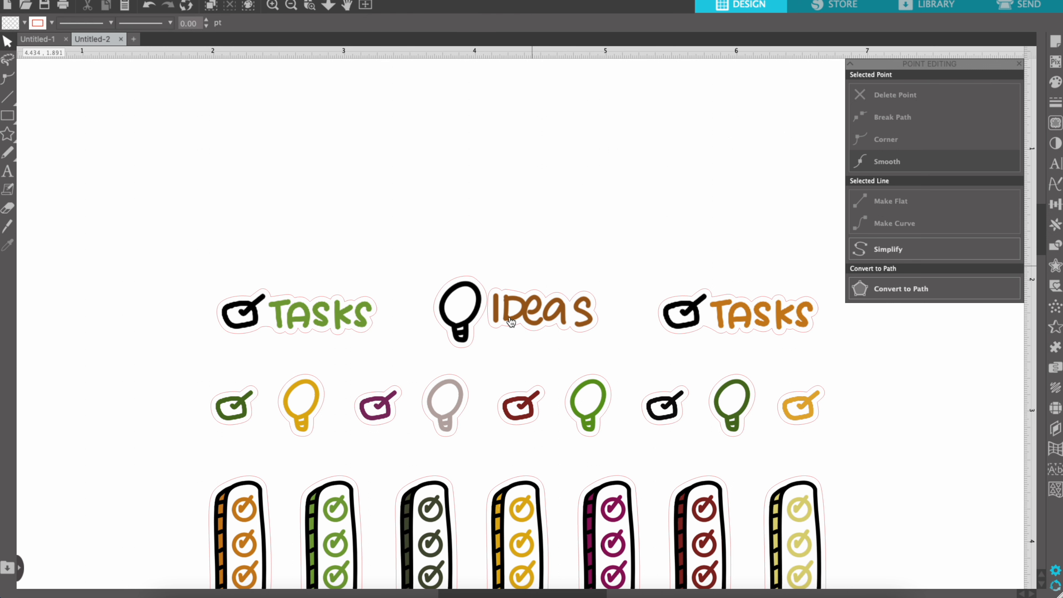
# Offset the black light bulb's and the Ideas word's cut lines together by 0.035 in to make one joined outline.
pyautogui.click(491, 325)
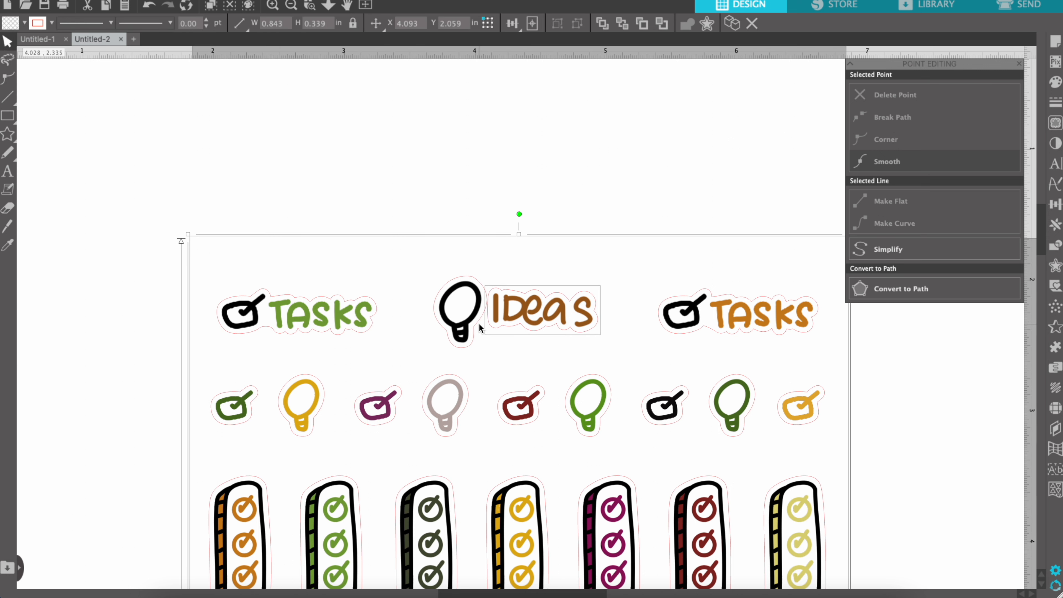
pyautogui.keyDown('shift'); pyautogui.click(477, 323); pyautogui.keyUp('shift')
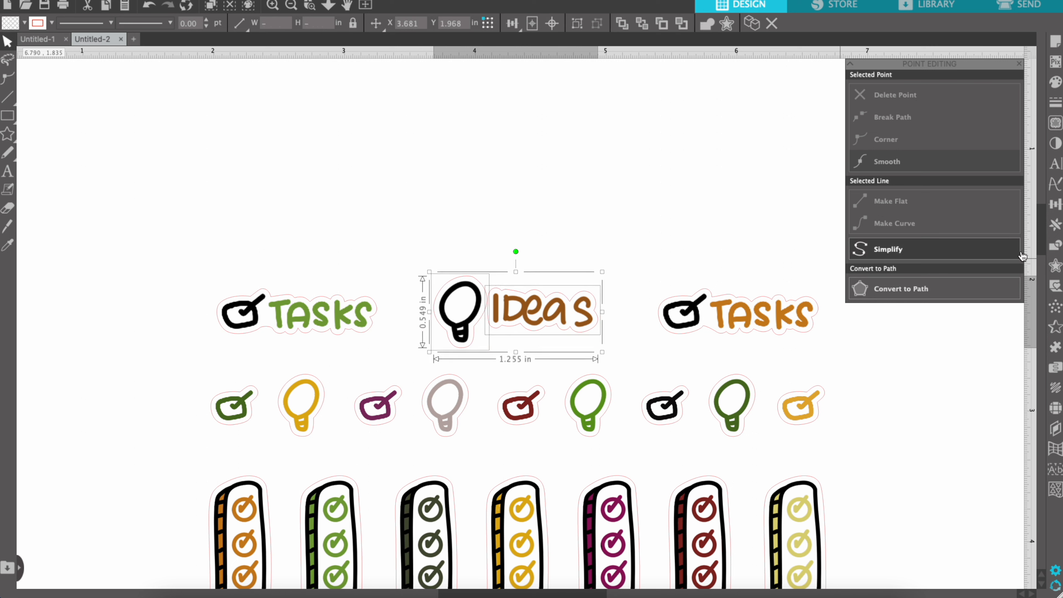
pyautogui.click(1055, 265)
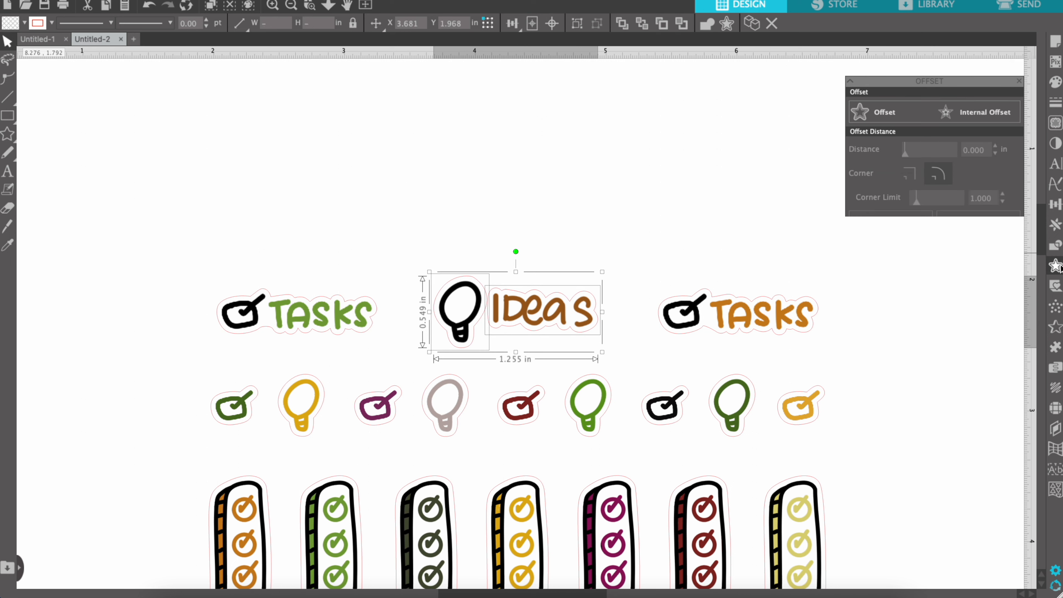
pyautogui.click(911, 108)
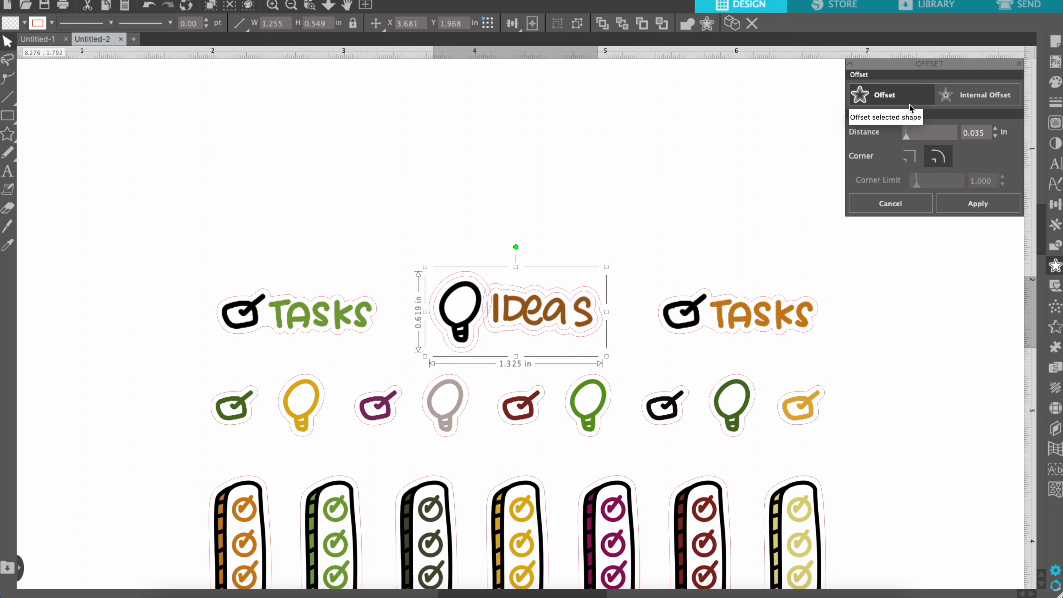
pyautogui.click(971, 206)
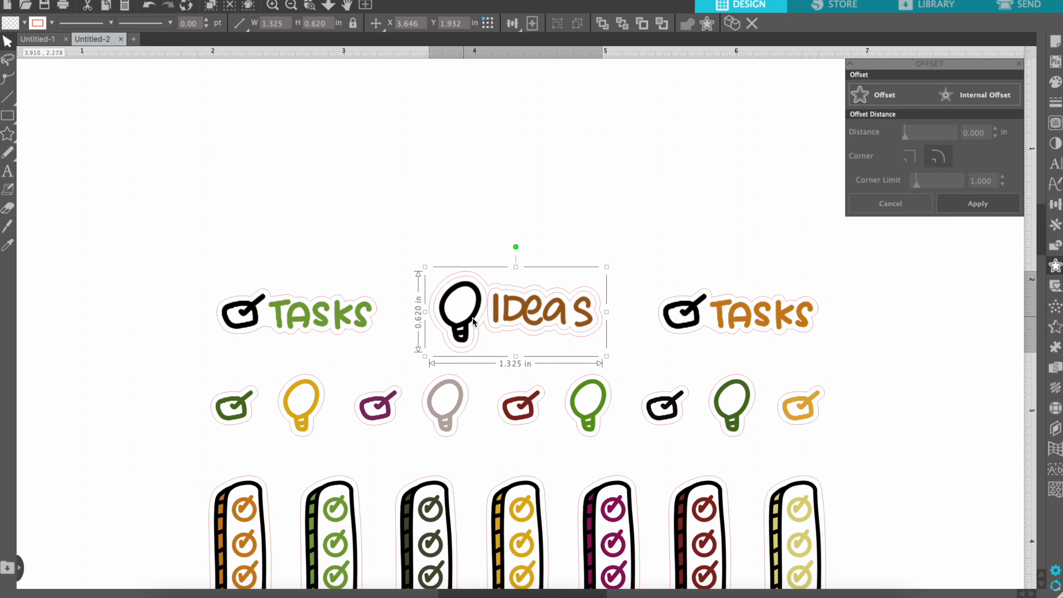
# Delete the separate inner cut lines of the light bulb and the Ideas word, keeping only the joined outline.
pyautogui.click(485, 314)
pyautogui.press('Delete')
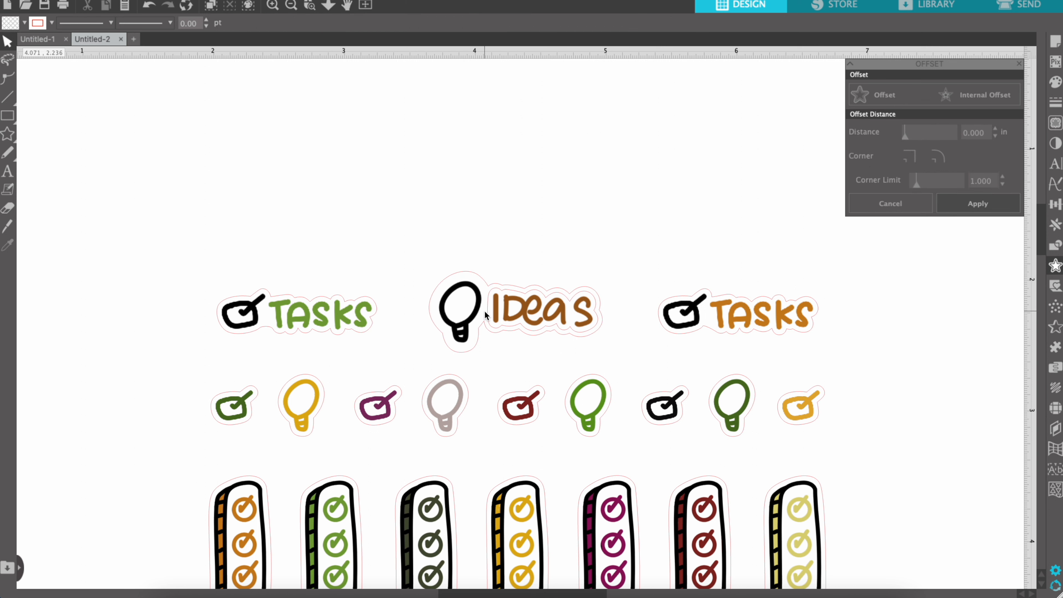
pyautogui.click(489, 317)
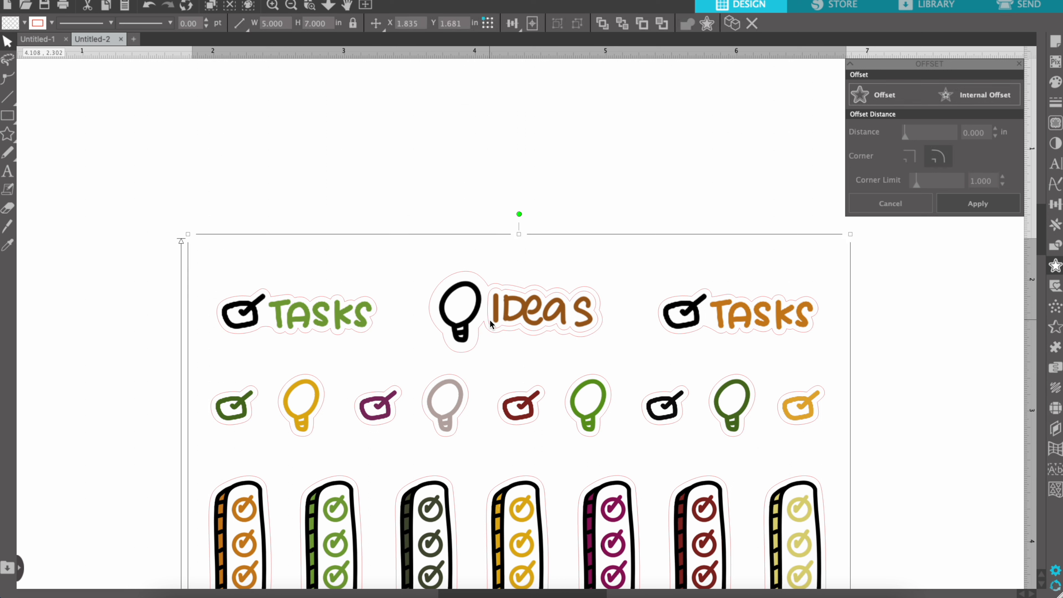
pyautogui.click(489, 324)
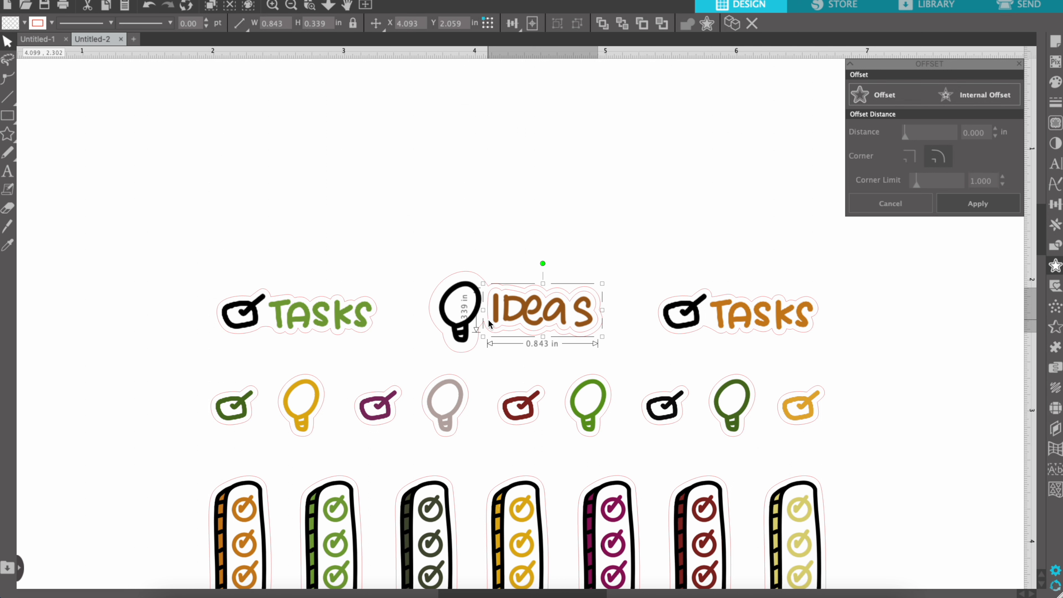
pyautogui.click(488, 323)
pyautogui.click(489, 326)
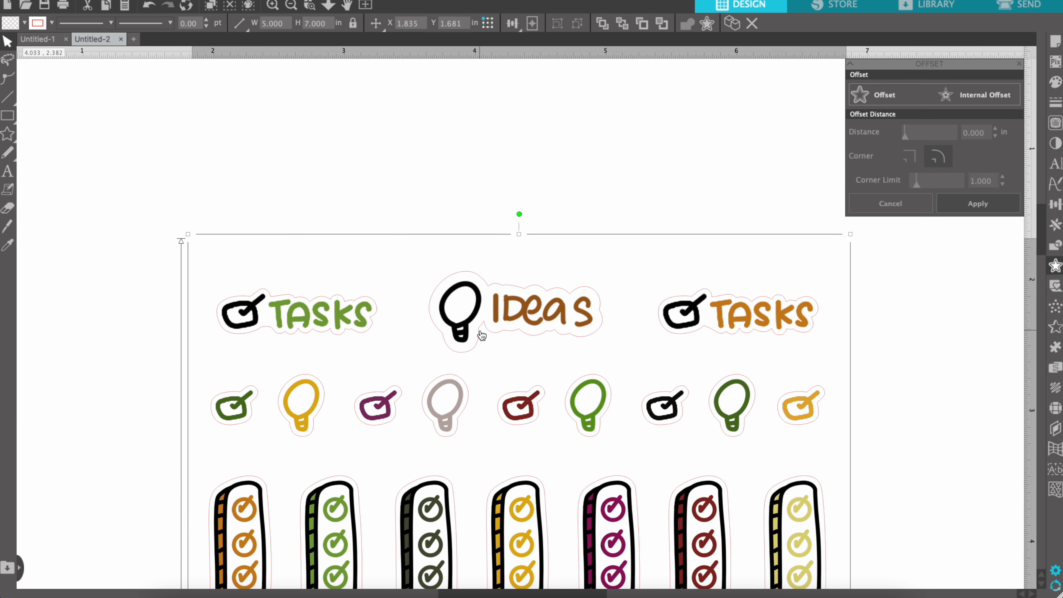
# Shrink the joined Ideas outline to about 1.256 by 0.588 in so it sits closer to the artwork.
pyautogui.click(479, 338)
pyautogui.click(474, 348)
pyautogui.click(426, 356)
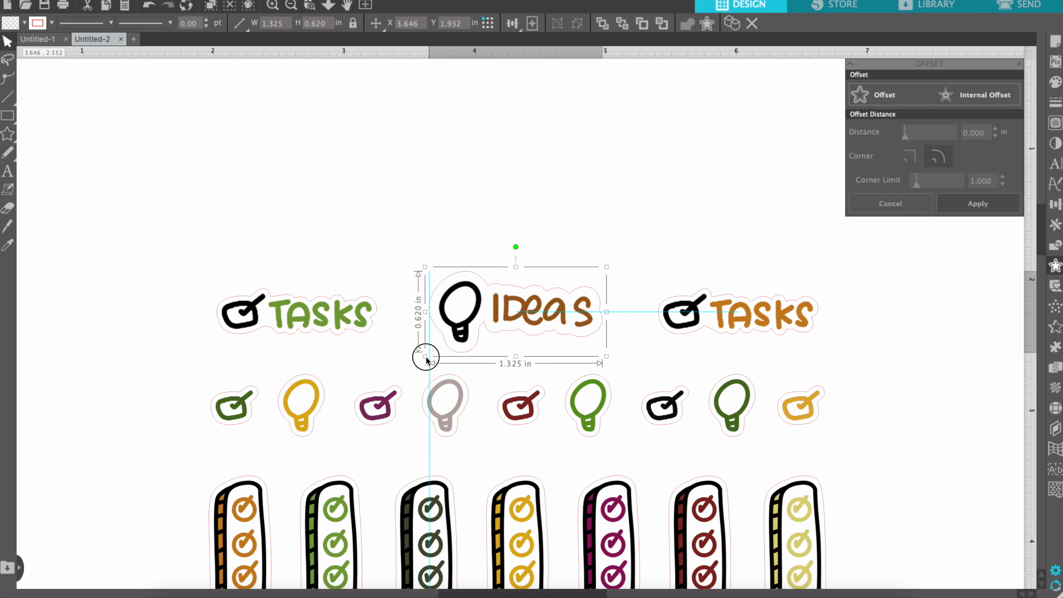
pyautogui.moveTo(426, 358); pyautogui.dragTo(434, 354)
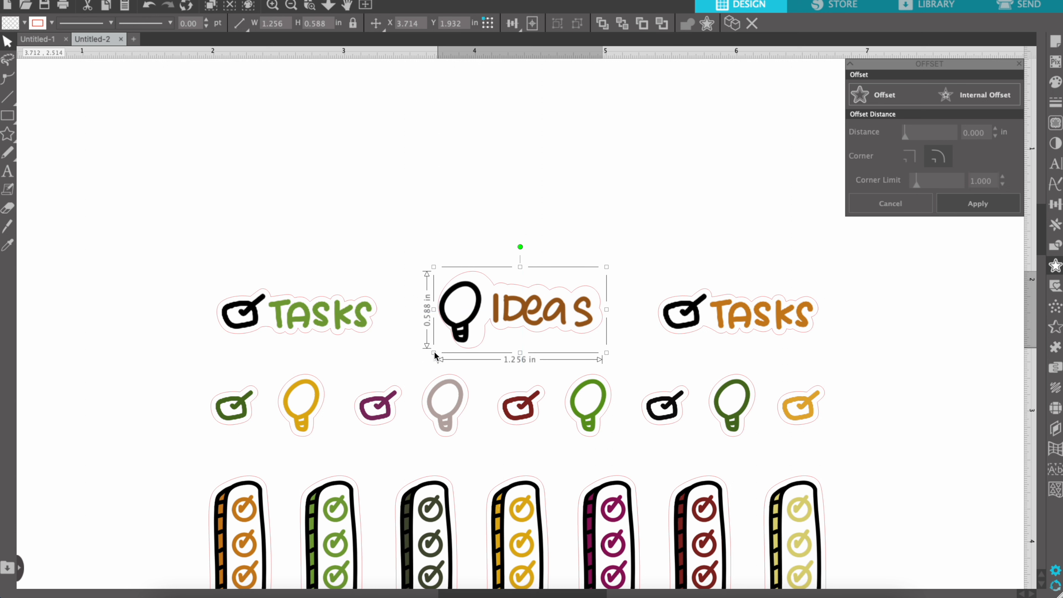
# Nudge the joined Ideas outline left and slightly down to centre it around the light bulb and word.
pyautogui.press('Left')
pyautogui.press('Left')
pyautogui.press('Left')
pyautogui.press('Left')
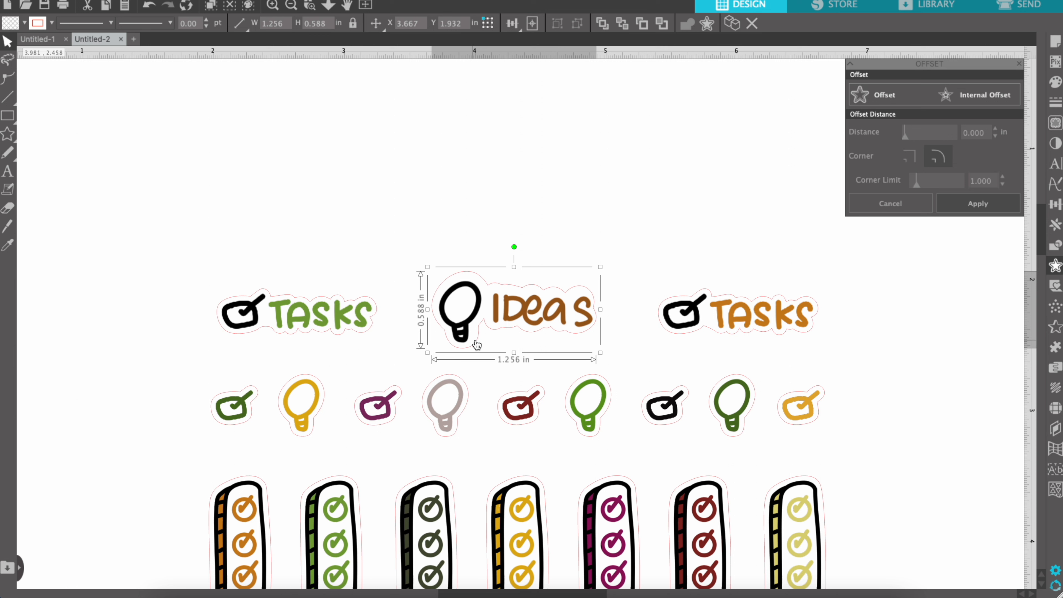
pyautogui.press('Down')
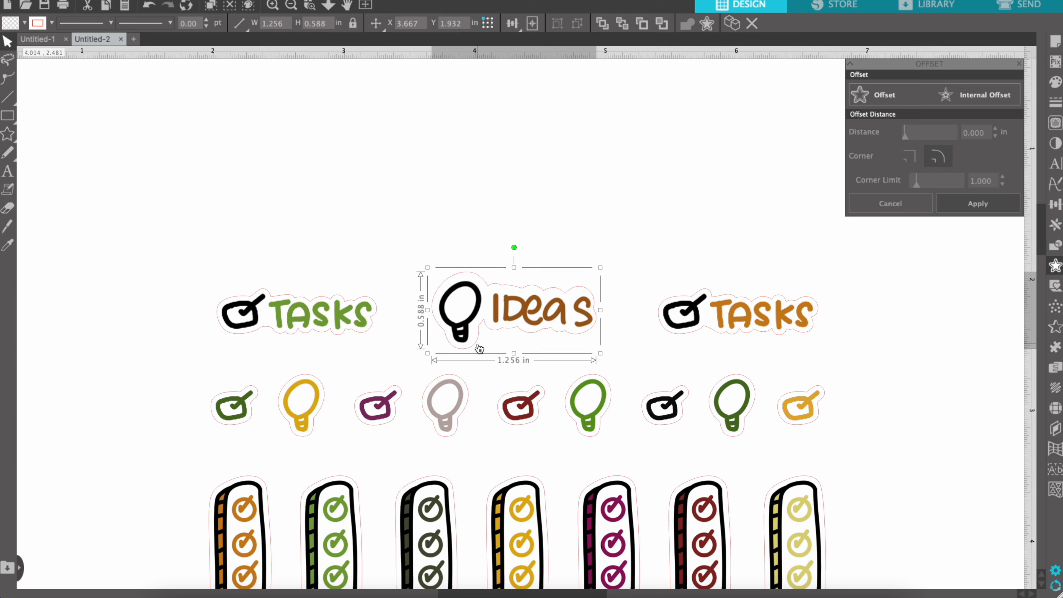
# Lower the joined Ideas outline slightly and group the whole task functionals sheet with its cut lines.
pyautogui.press('Down')
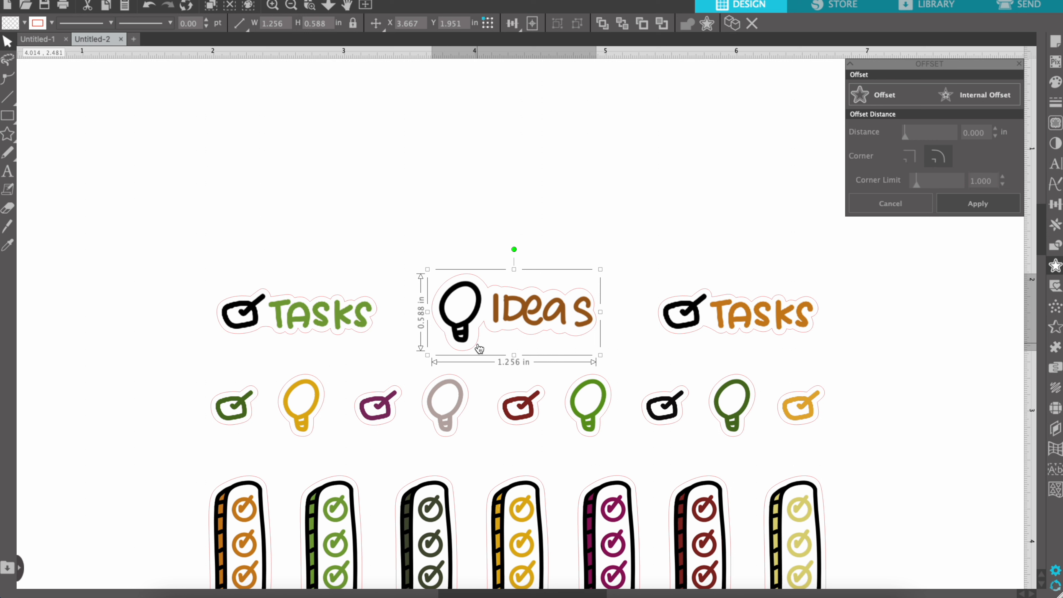
pyautogui.click(520, 229)
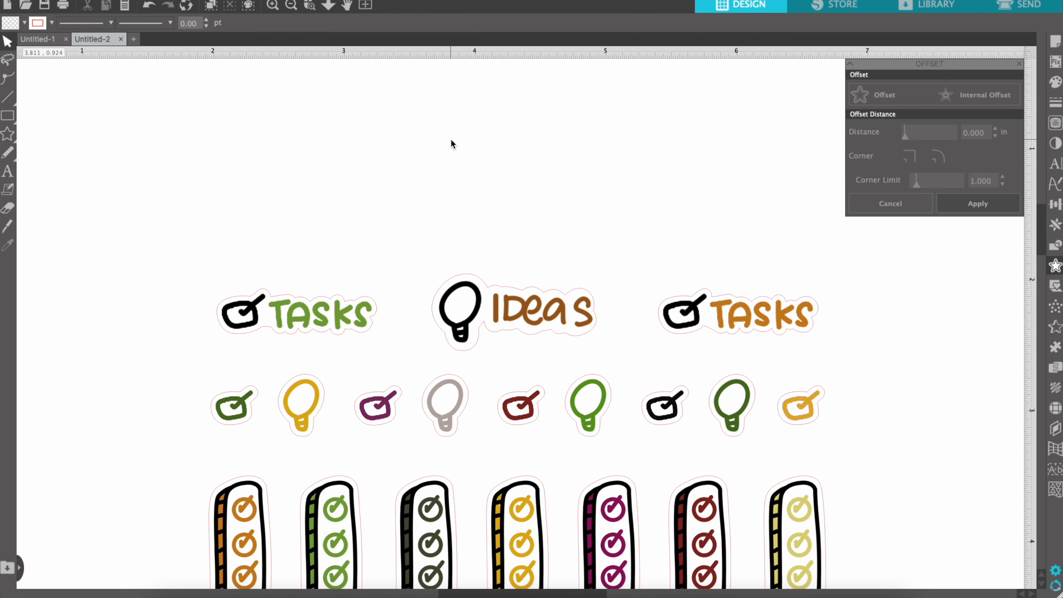
pyautogui.click(292, 5)
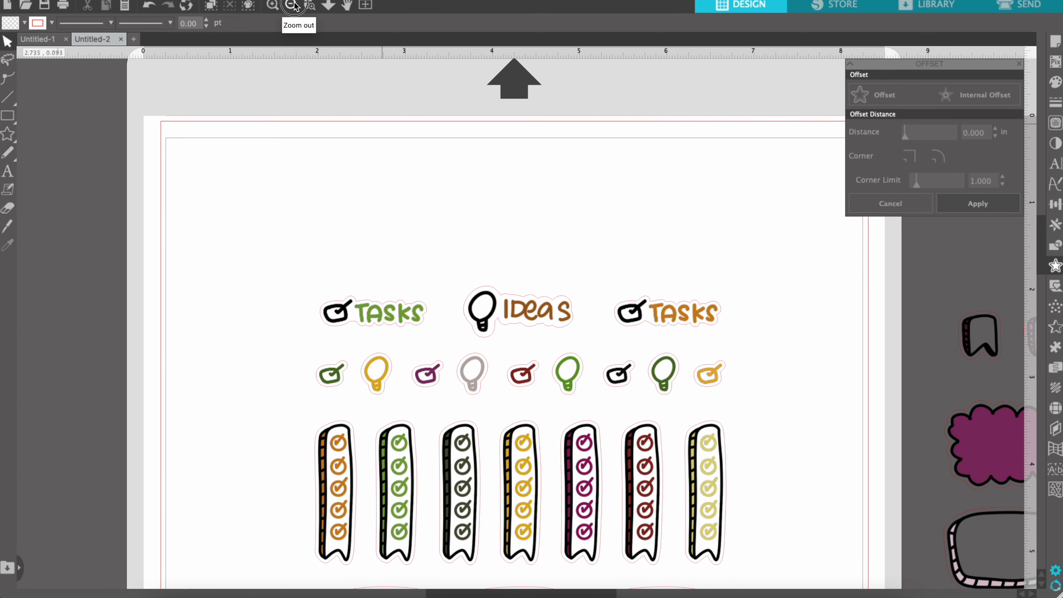
pyautogui.click(292, 5)
pyautogui.scroll(-5, 444, 280)
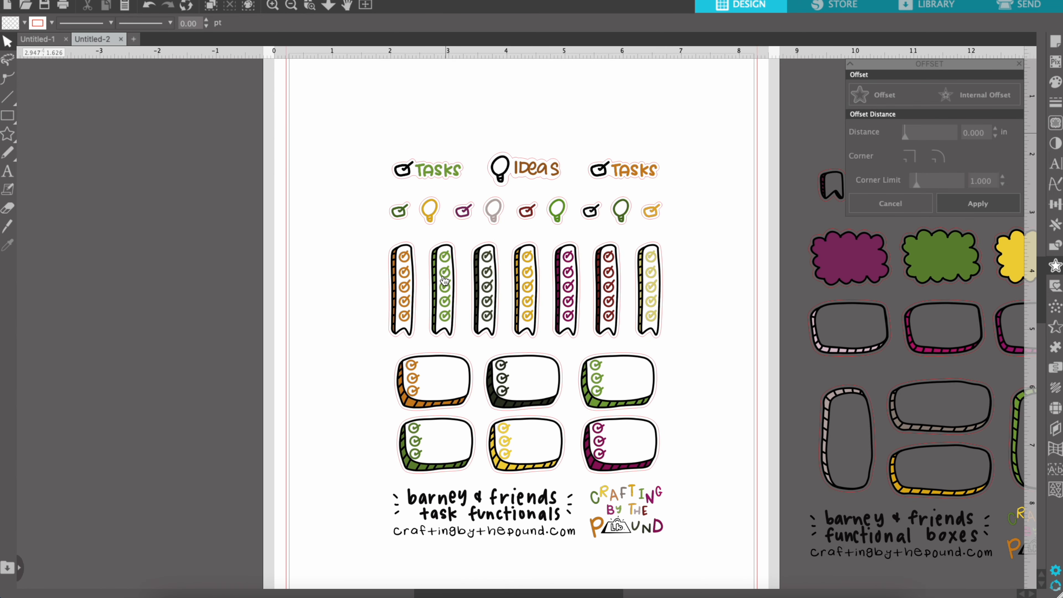
pyautogui.moveTo(681, 556); pyautogui.dragTo(318, 162)
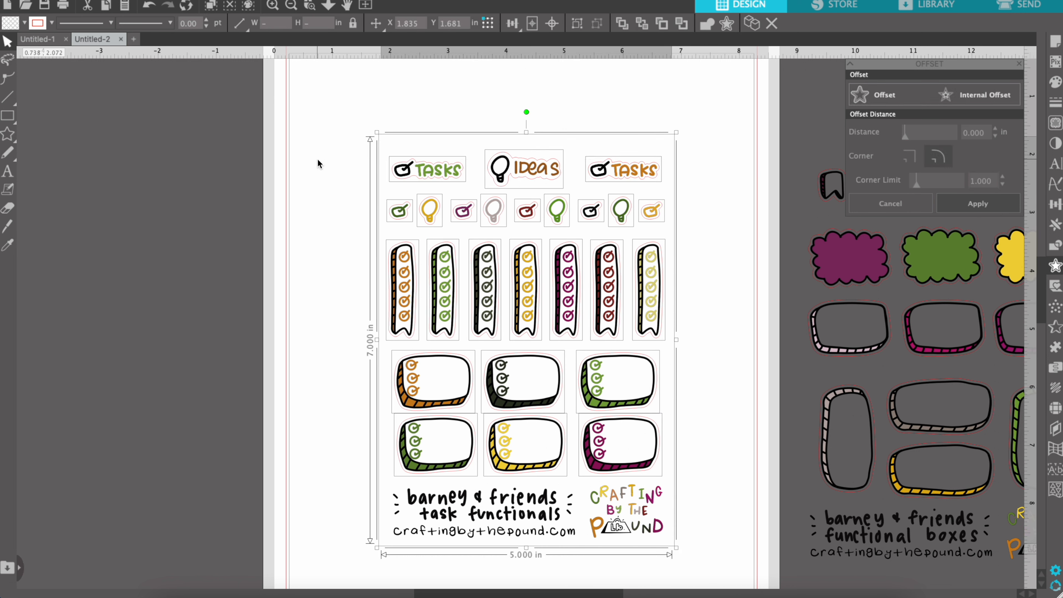
pyautogui.hotkey('ctrl', 'g')
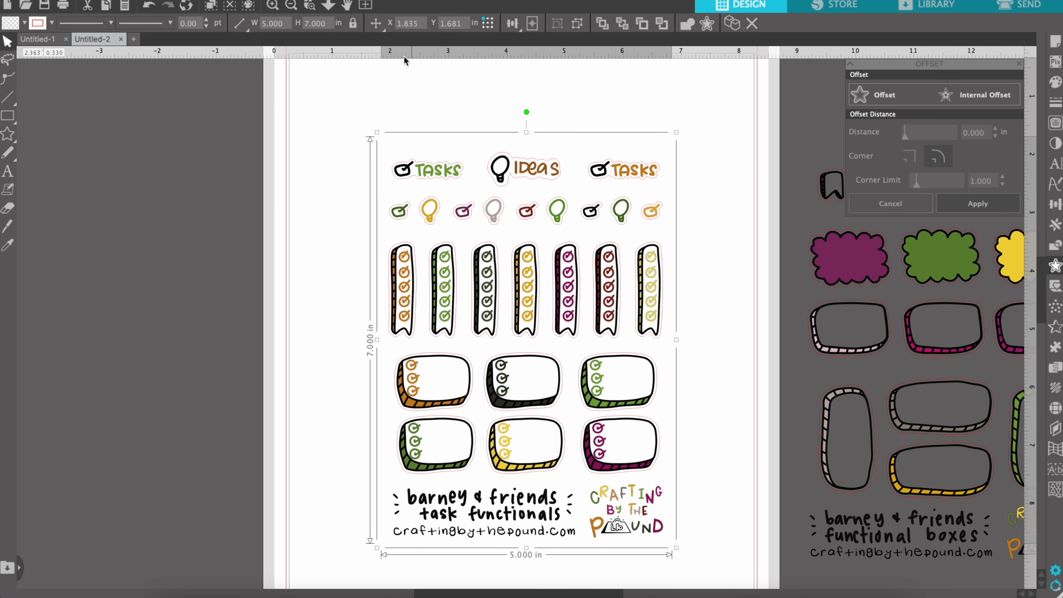
# Rotate the task functionals and functional boxes sheets 90° clockwise and stack them in the page's upper and lower halves.
pyautogui.click(291, 4)
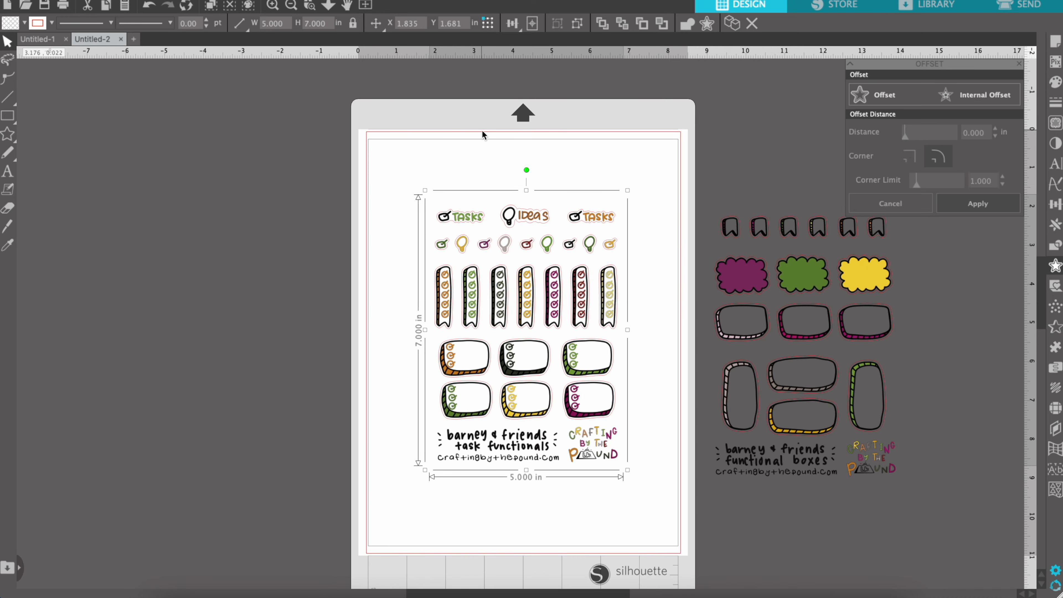
pyautogui.moveTo(527, 170); pyautogui.dragTo(670, 328)
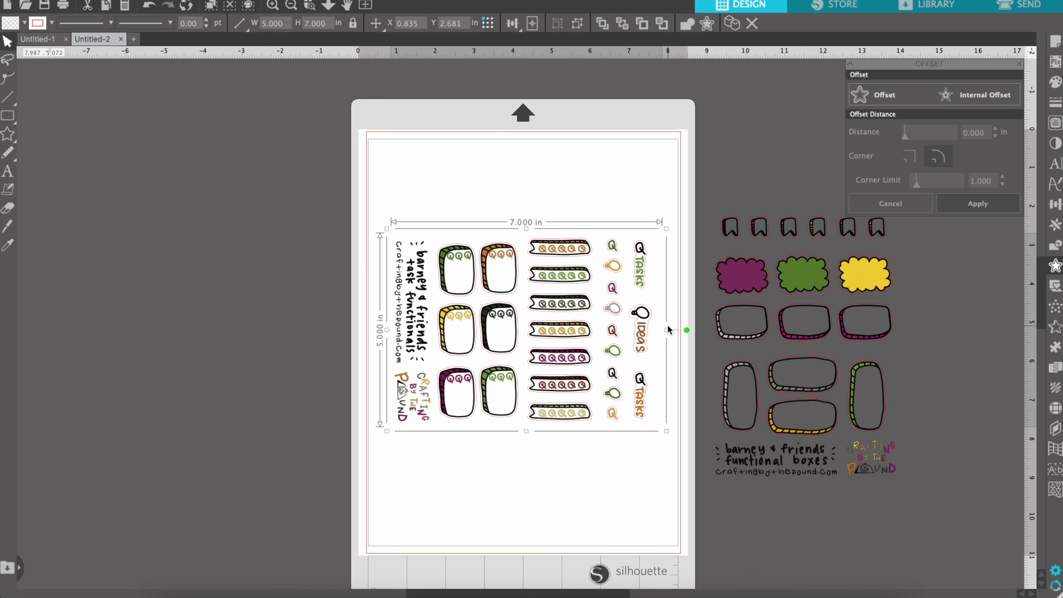
pyautogui.moveTo(640, 277); pyautogui.dragTo(641, 192)
pyautogui.click(735, 225)
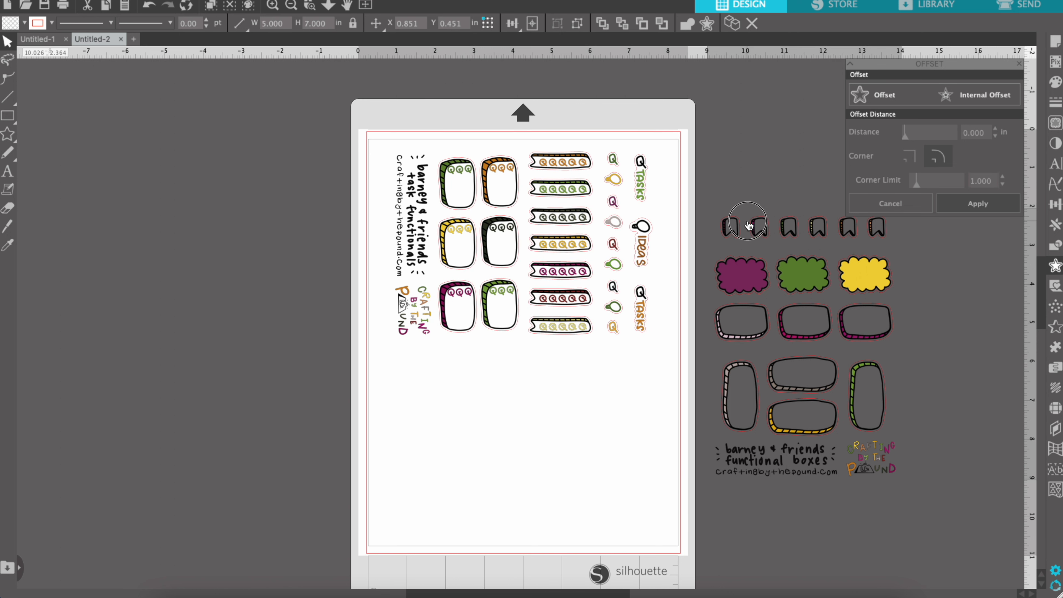
pyautogui.moveTo(806, 185); pyautogui.dragTo(645, 428)
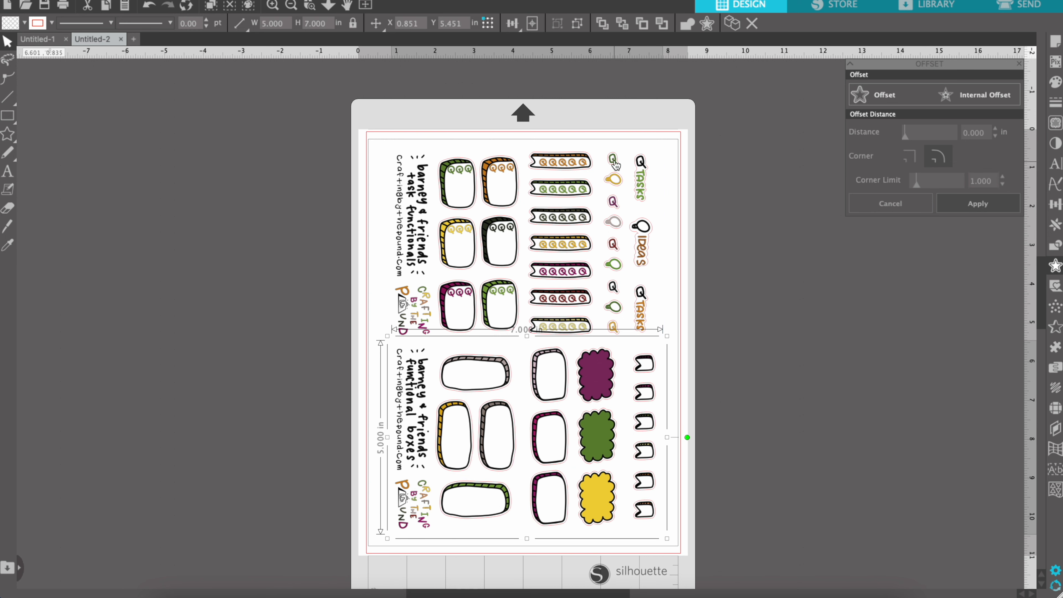
# Centre the task functionals and functional boxes sheets together on the page.
pyautogui.click(618, 133)
pyautogui.hotkey('ctrl', 'a')
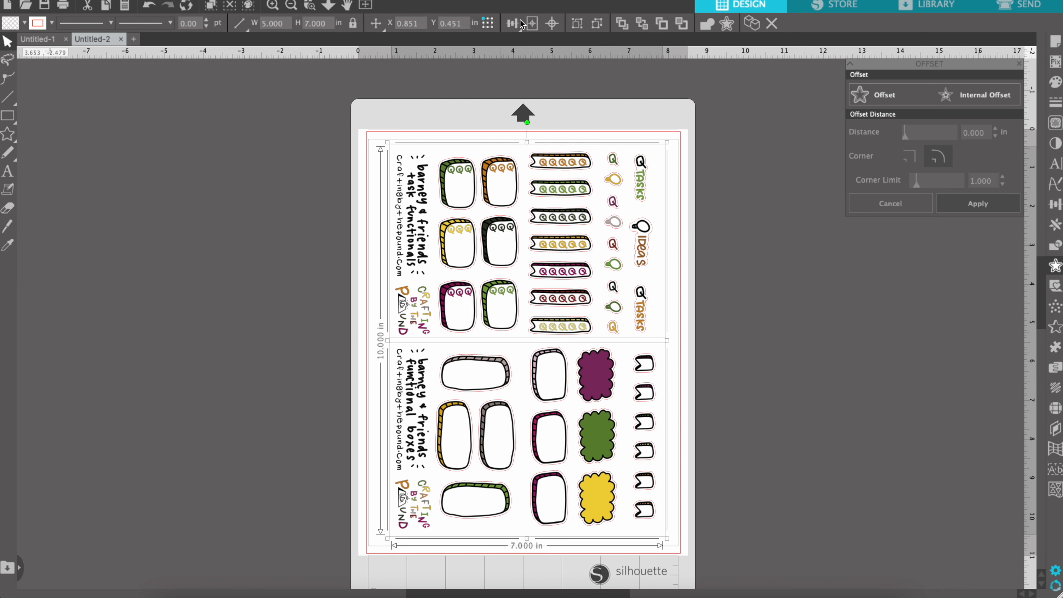
pyautogui.click(532, 23)
pyautogui.click(757, 140)
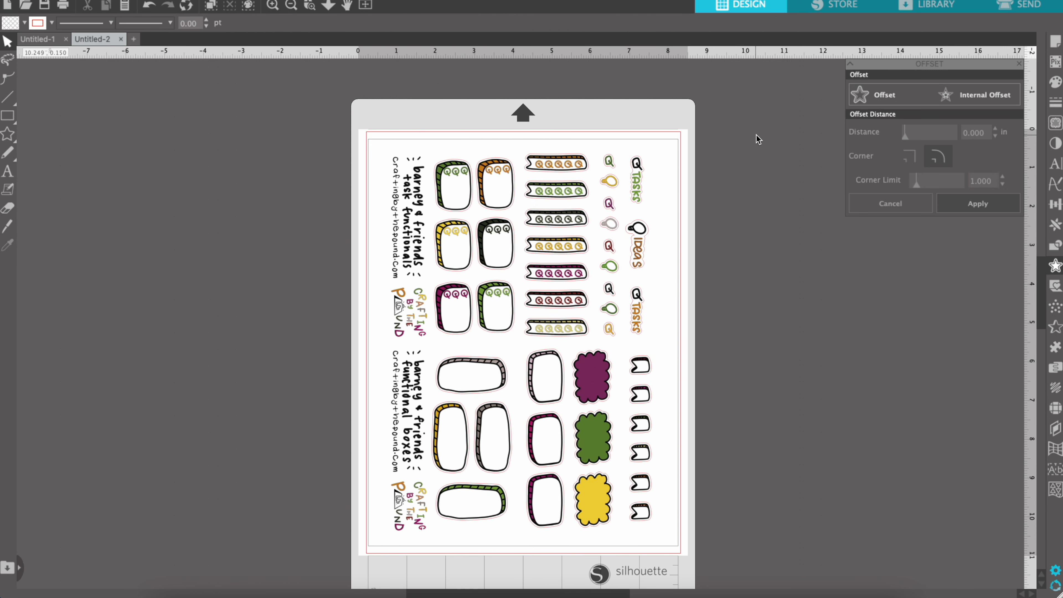
# Create a new document and add Base_Sticker_Kit 5 and Base_Sticker_Kit 6 from the Barney + Friends folder in Finder.
pyautogui.click(134, 39)
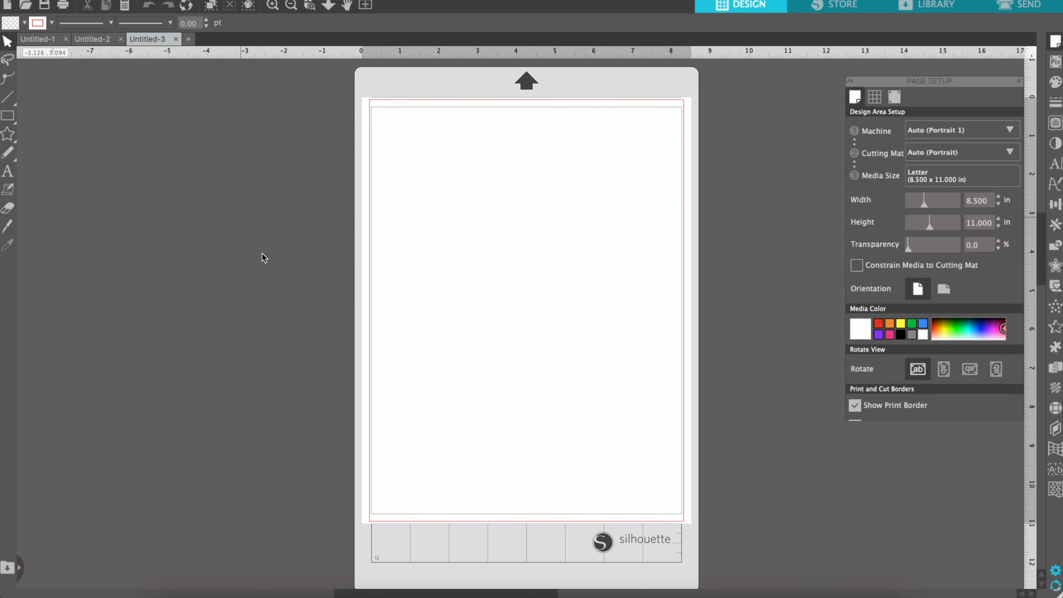
pyautogui.click(168, 590)
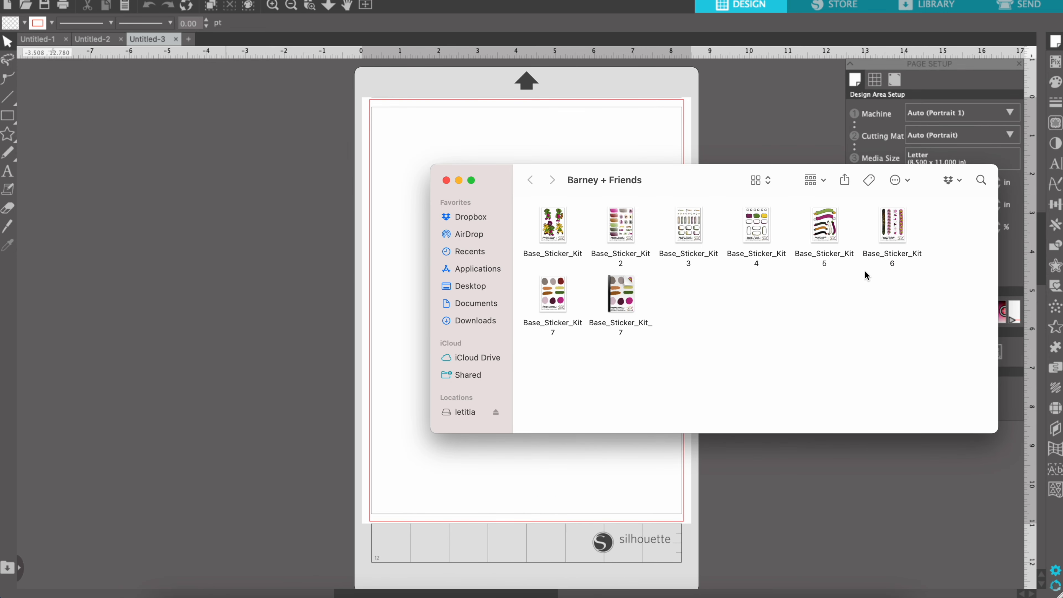
pyautogui.moveTo(824, 226); pyautogui.dragTo(216, 480)
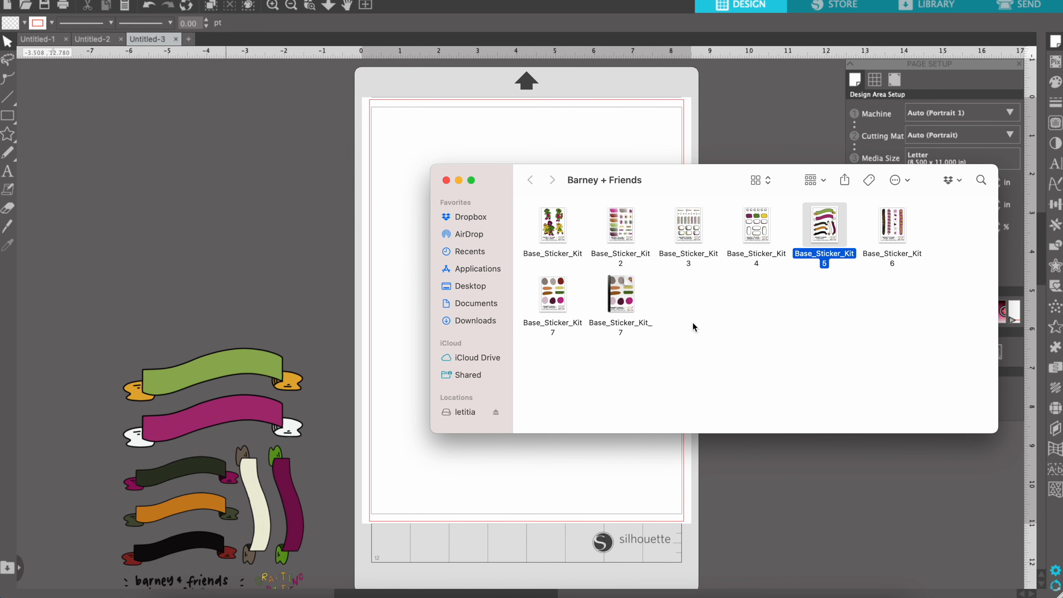
pyautogui.moveTo(890, 224); pyautogui.dragTo(326, 225)
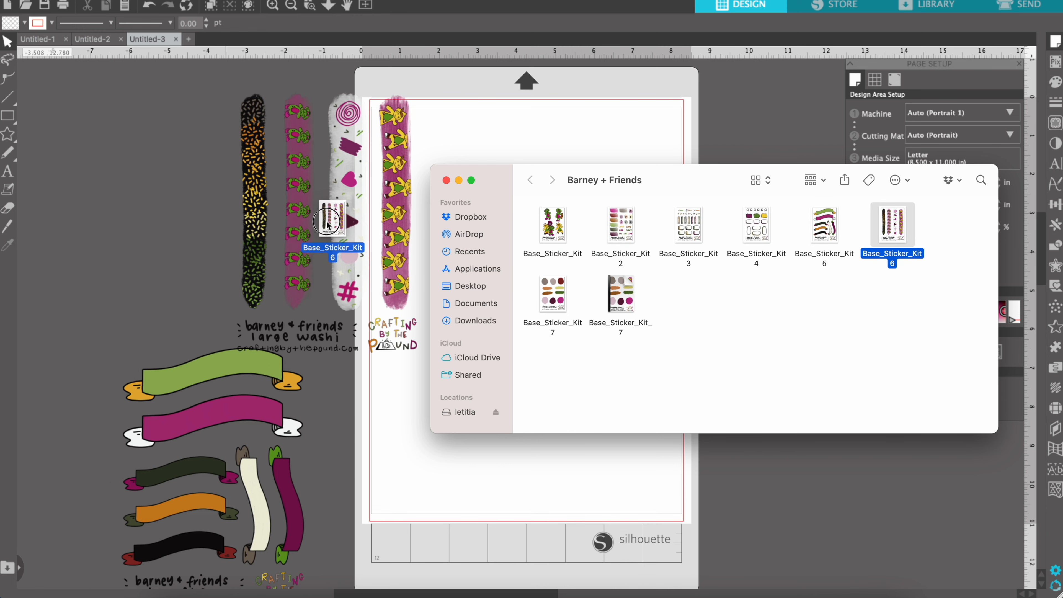
# Create another new document and add Base_Sticker_Kit 7 from the Barney + Friends folder in Finder.
pyautogui.click(188, 39)
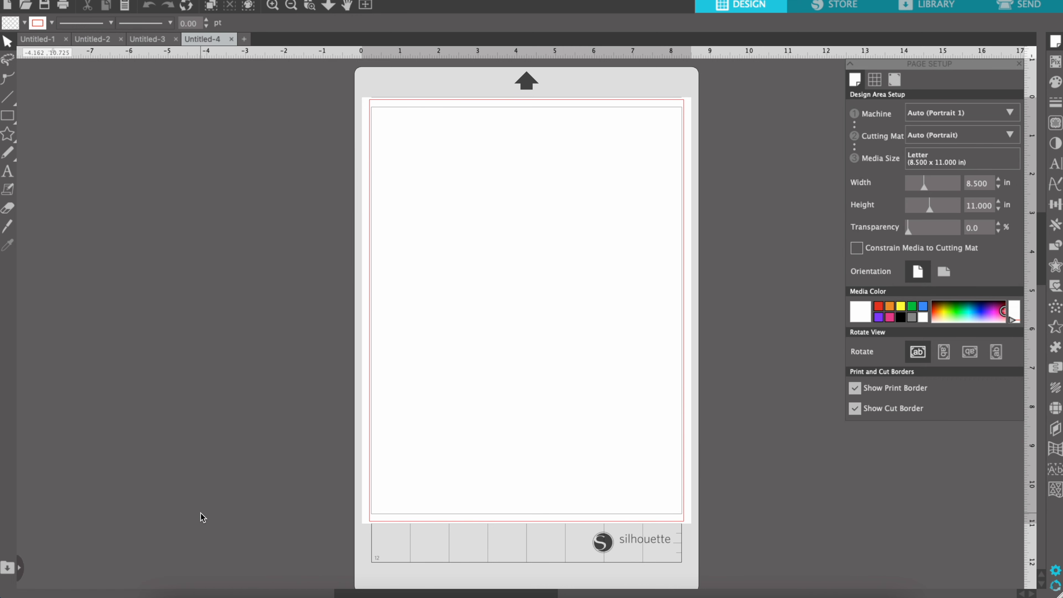
pyautogui.click(179, 594)
pyautogui.moveTo(553, 298); pyautogui.dragTo(286, 415)
# In Untitled-3, move the large washi sheet onto the page and align the banners sheet beside it.
pyautogui.click(163, 46)
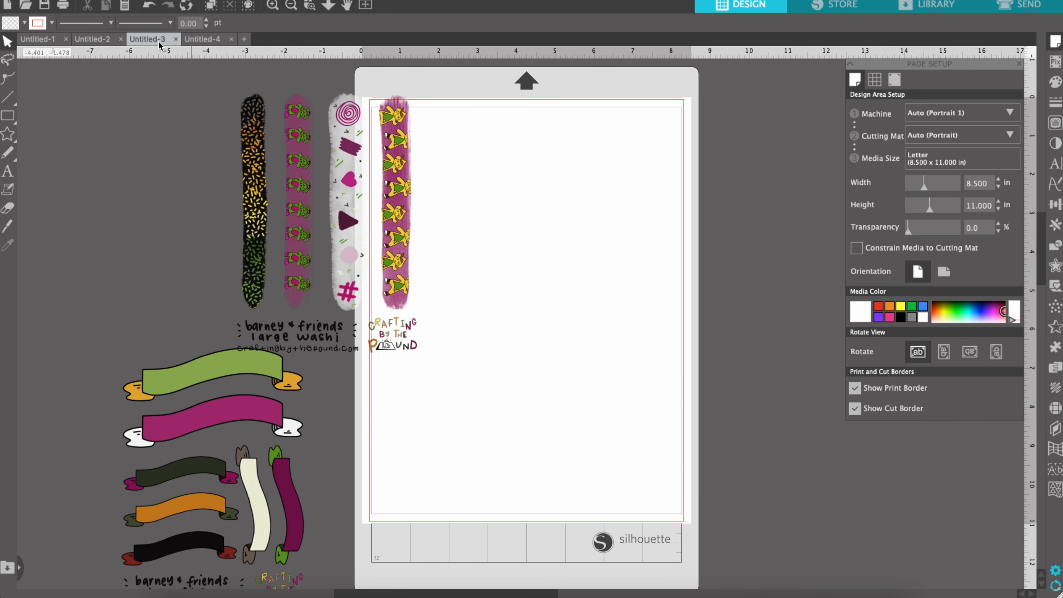
pyautogui.moveTo(330, 216); pyautogui.dragTo(514, 329)
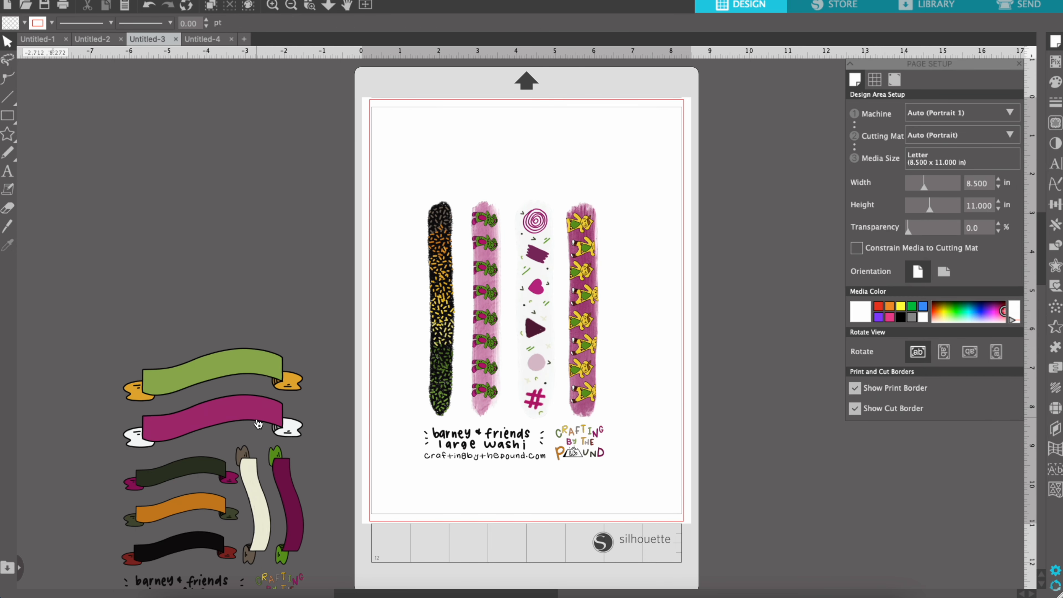
pyautogui.moveTo(257, 422); pyautogui.dragTo(353, 278)
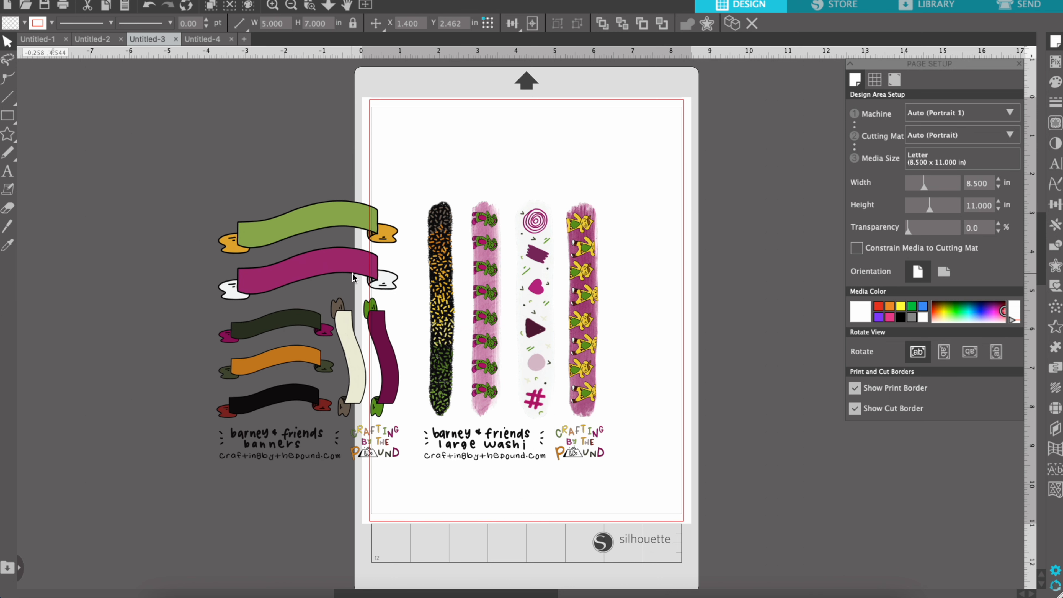
# Trace the outer edges of all banners and washi strips at a 100% threshold, leaving out the title text and logos.
pyautogui.click(1055, 122)
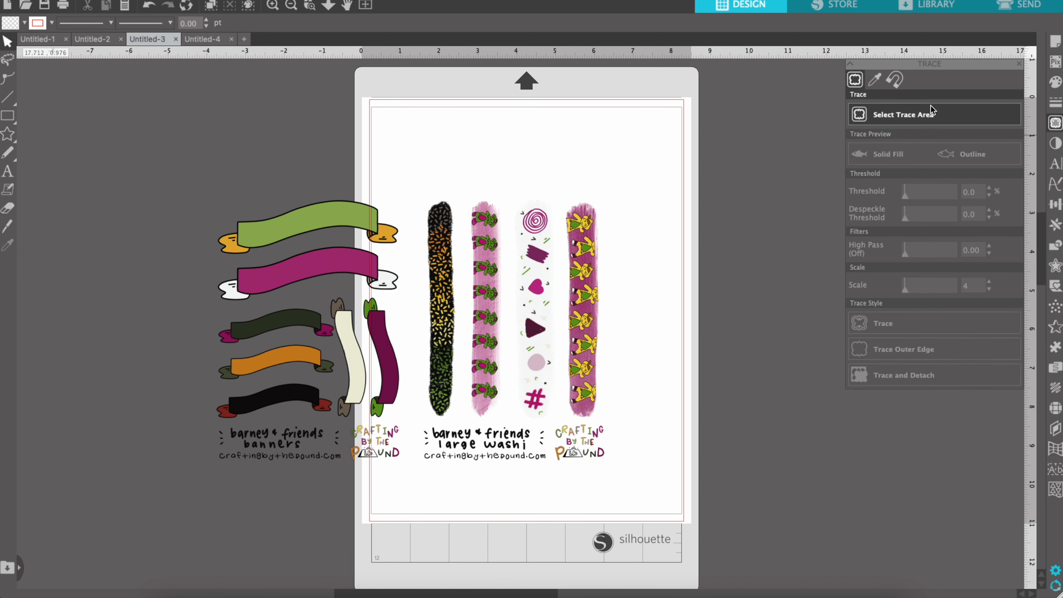
pyautogui.click(931, 112)
pyautogui.moveTo(606, 422)
pyautogui.mouseDown()
pyautogui.moveTo(560, 408)
pyautogui.moveTo(226, 391)
pyautogui.moveTo(170, 287)
pyautogui.moveTo(198, 187)
pyautogui.moveTo(219, 178)
pyautogui.moveTo(209, 177)
pyautogui.mouseUp()
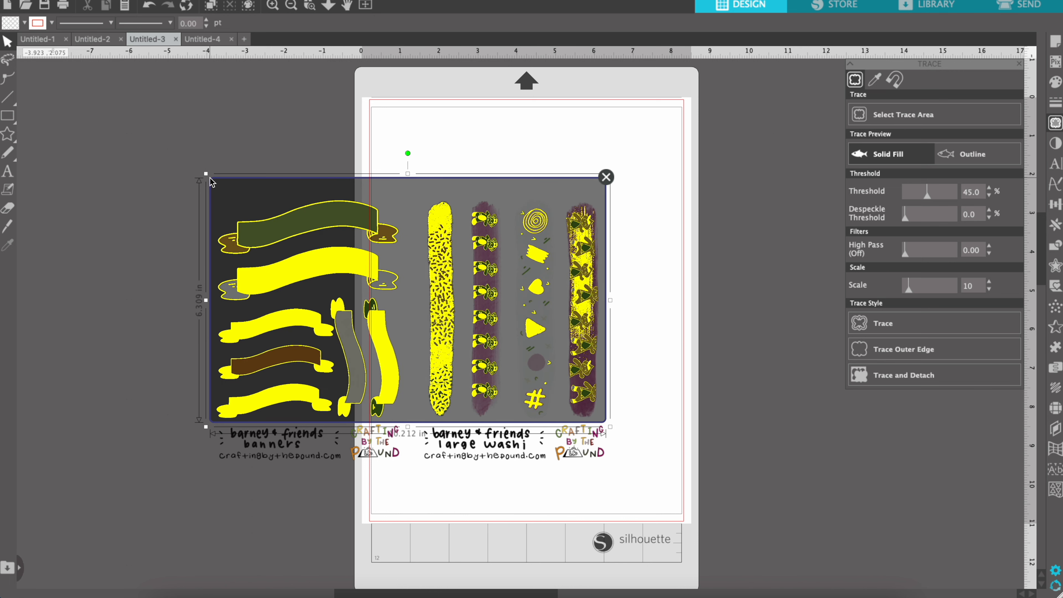
pyautogui.moveTo(927, 193); pyautogui.dragTo(967, 195)
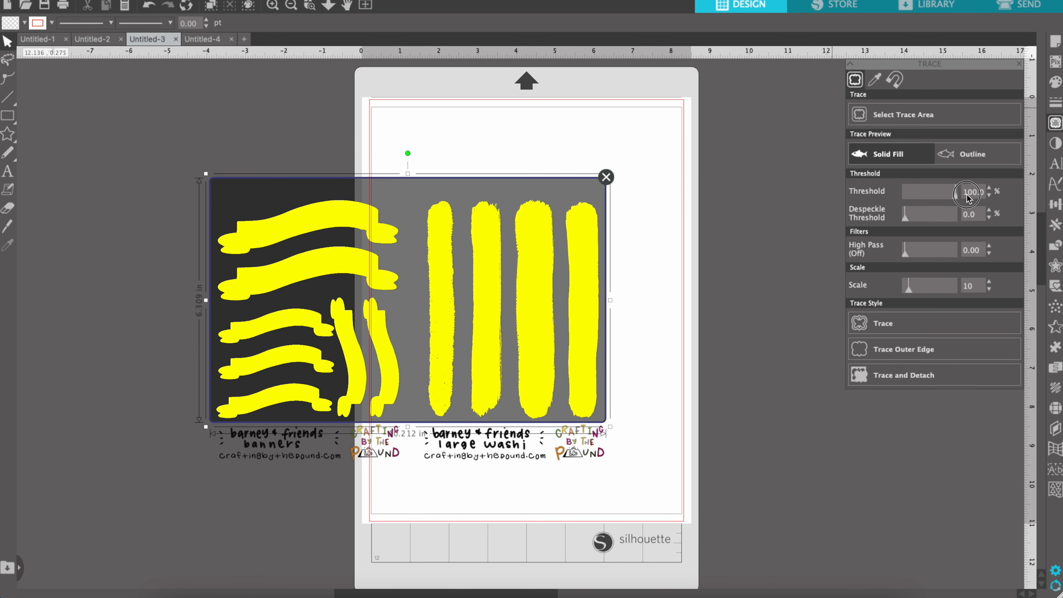
pyautogui.click(919, 350)
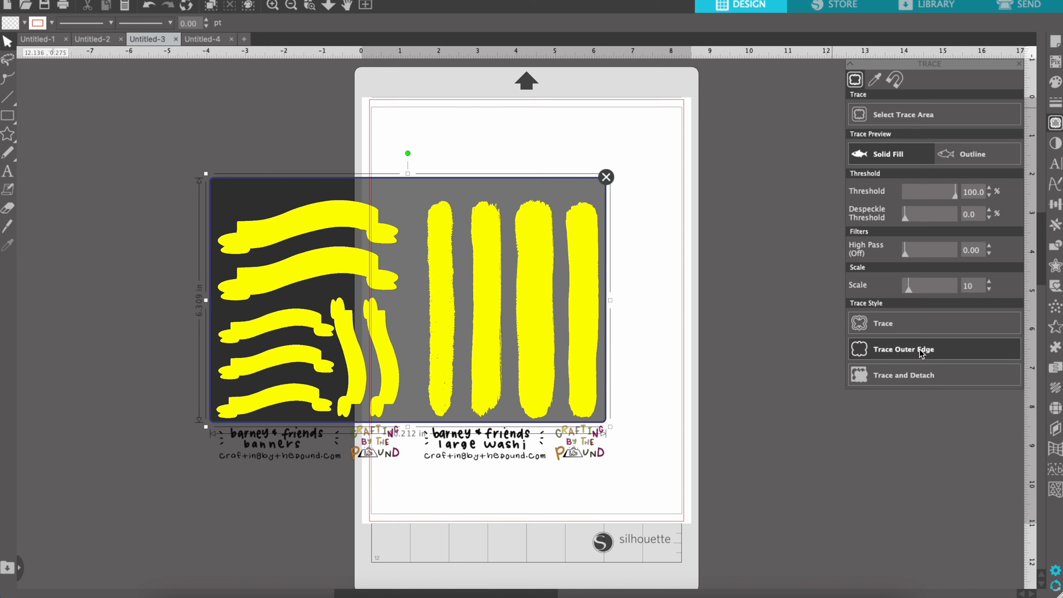
pyautogui.click(554, 237)
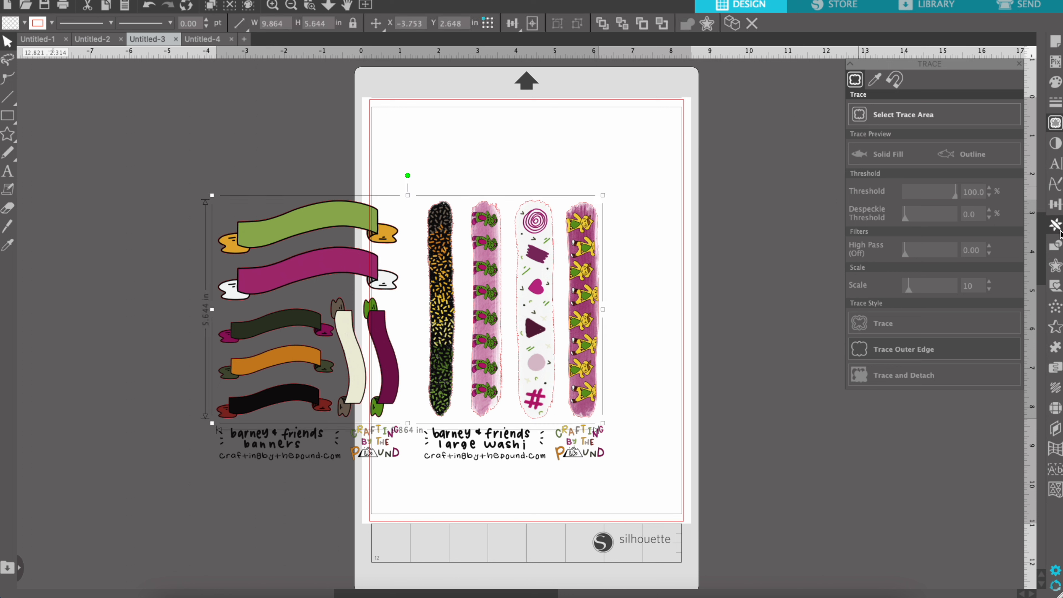
# Offset the traced banner and washi outlines by 0.035 in and delete the original trace lines.
pyautogui.click(1056, 266)
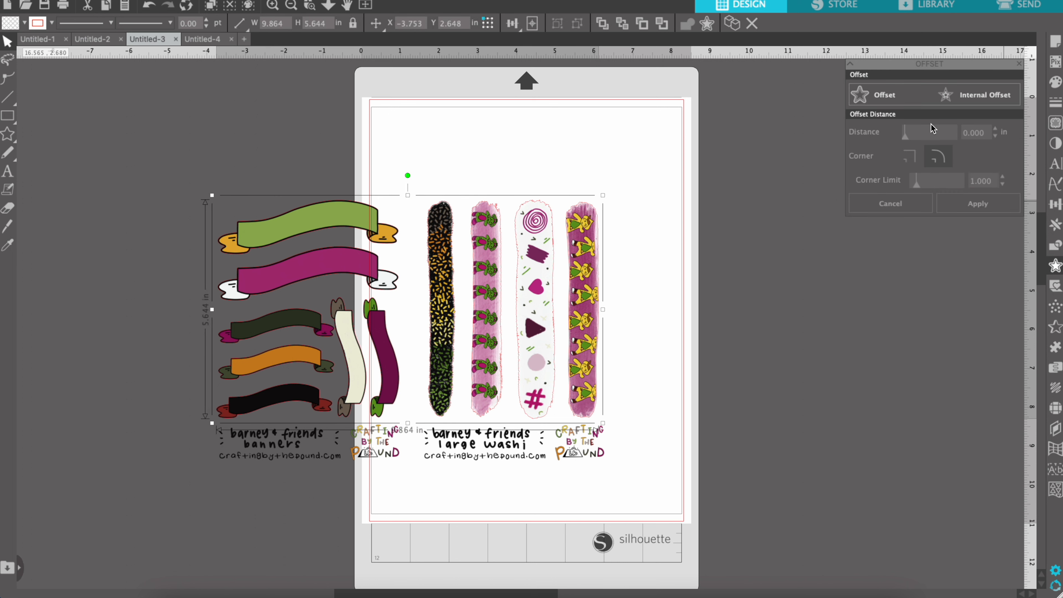
pyautogui.click(903, 101)
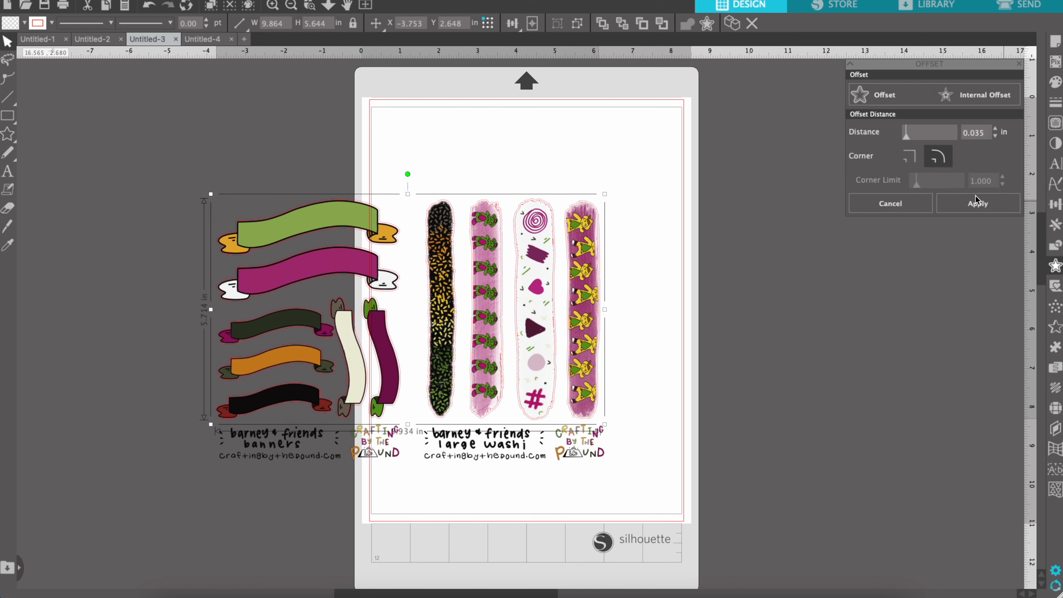
pyautogui.click(977, 205)
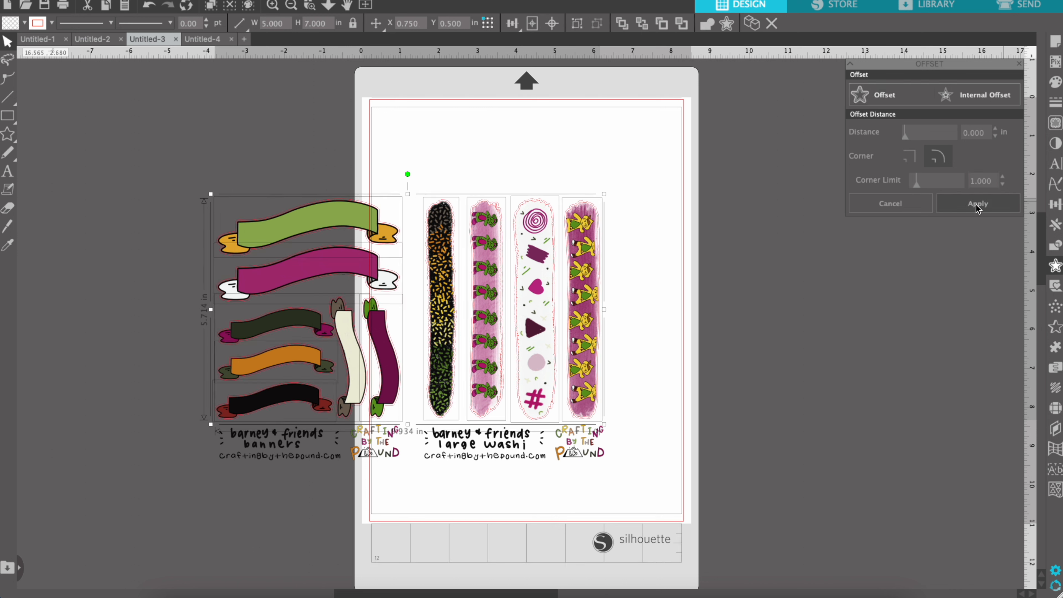
pyautogui.click(706, 293)
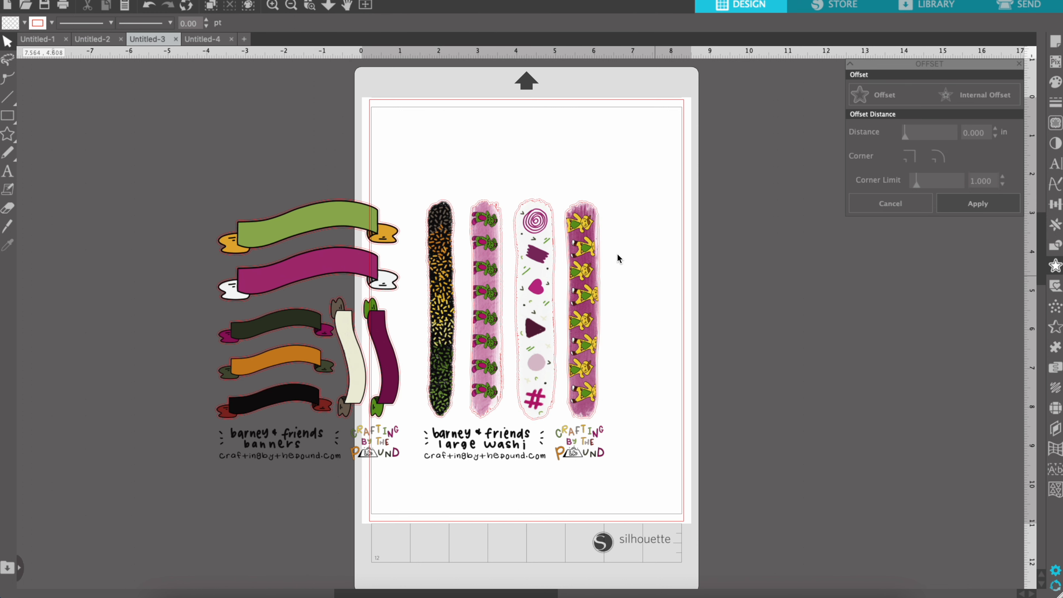
pyautogui.click(539, 203)
pyautogui.press('Delete')
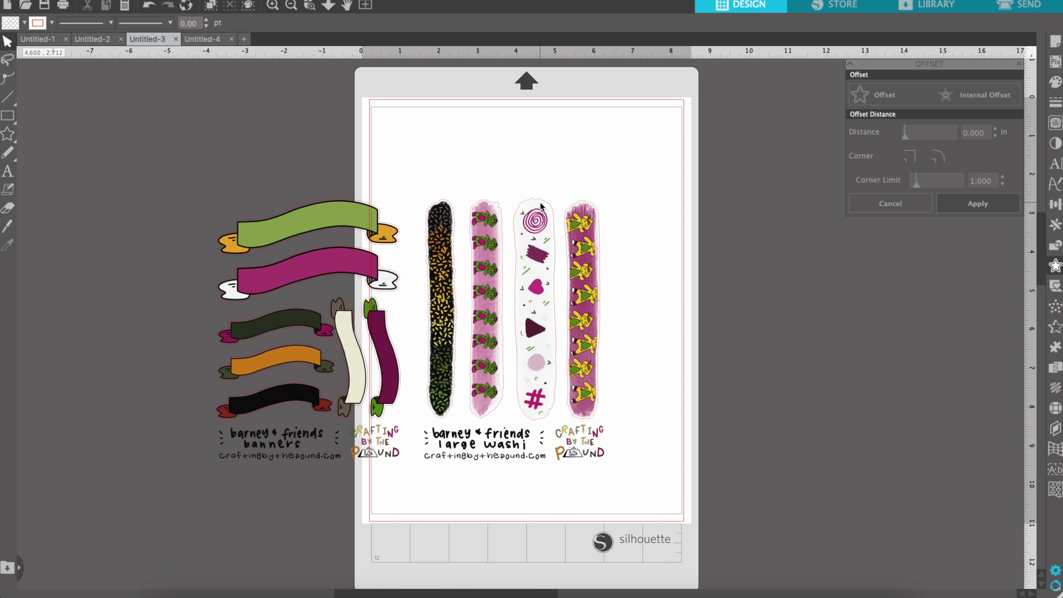
# Group the banners sheet and the large washi sheet separately, each with its own cut lines.
pyautogui.moveTo(173, 175); pyautogui.dragTo(415, 473)
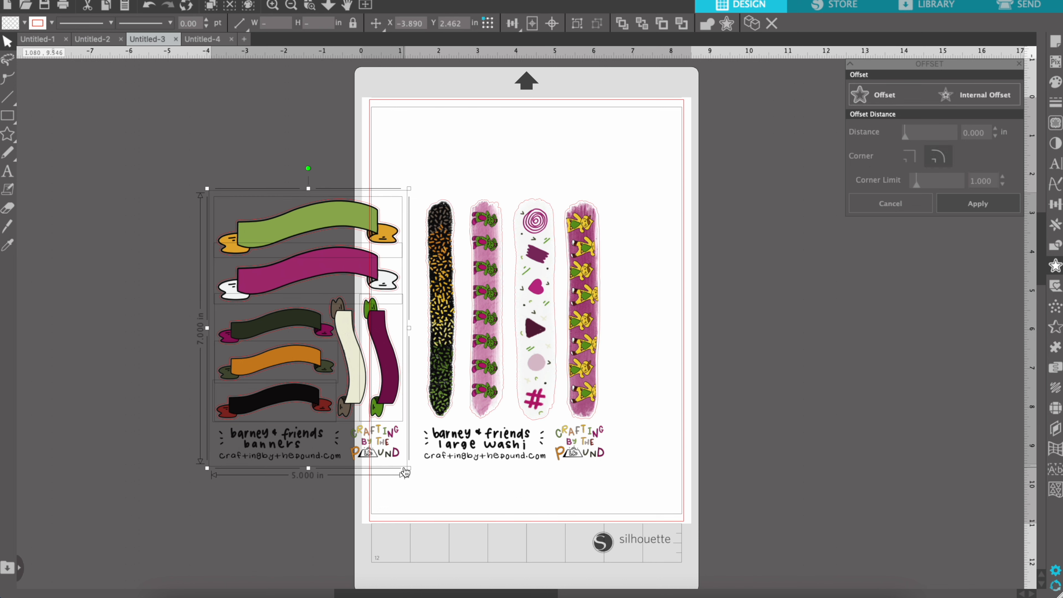
pyautogui.hotkey('ctrl', 'g')
pyautogui.moveTo(420, 167); pyautogui.dragTo(624, 464)
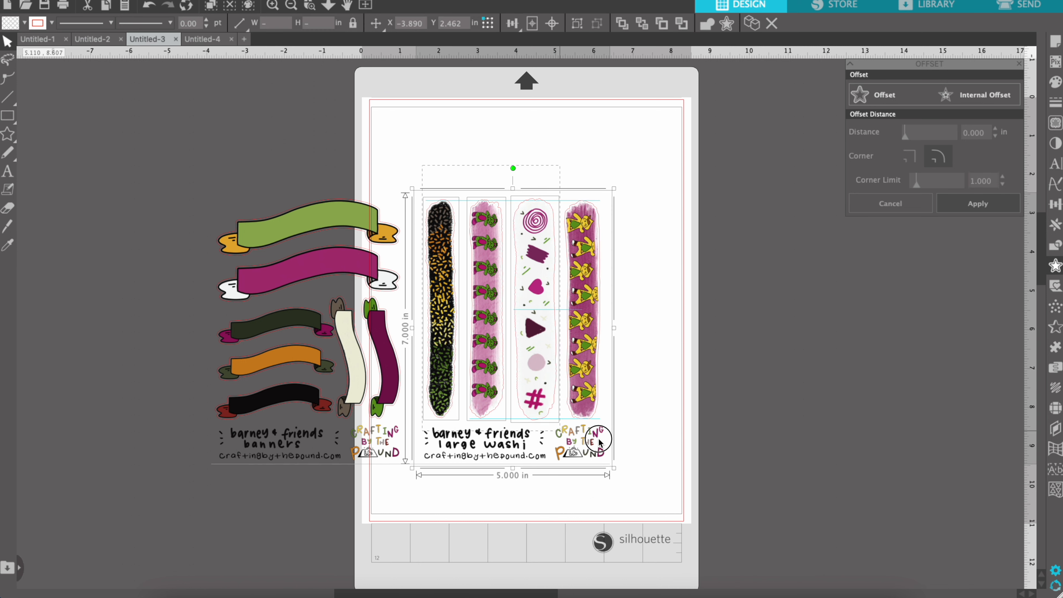
pyautogui.hotkey('ctrl', 'g')
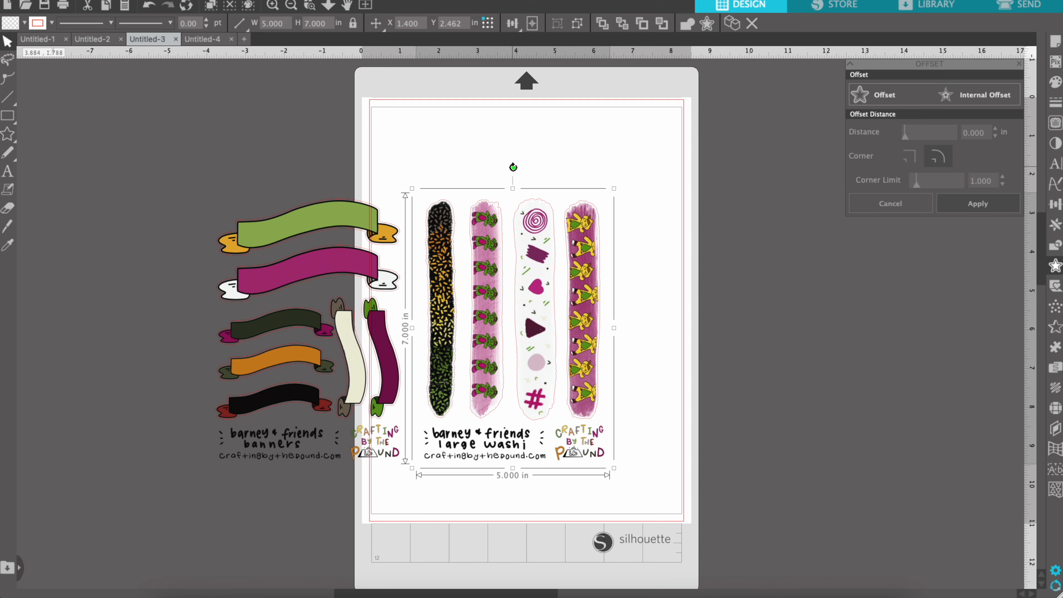
# Rotate the large washi and banners sheets 90 degrees clockwise and stack them on the page, washi above banners.
pyautogui.moveTo(509, 169); pyautogui.dragTo(681, 327)
pyautogui.moveTo(595, 300); pyautogui.dragTo(611, 194)
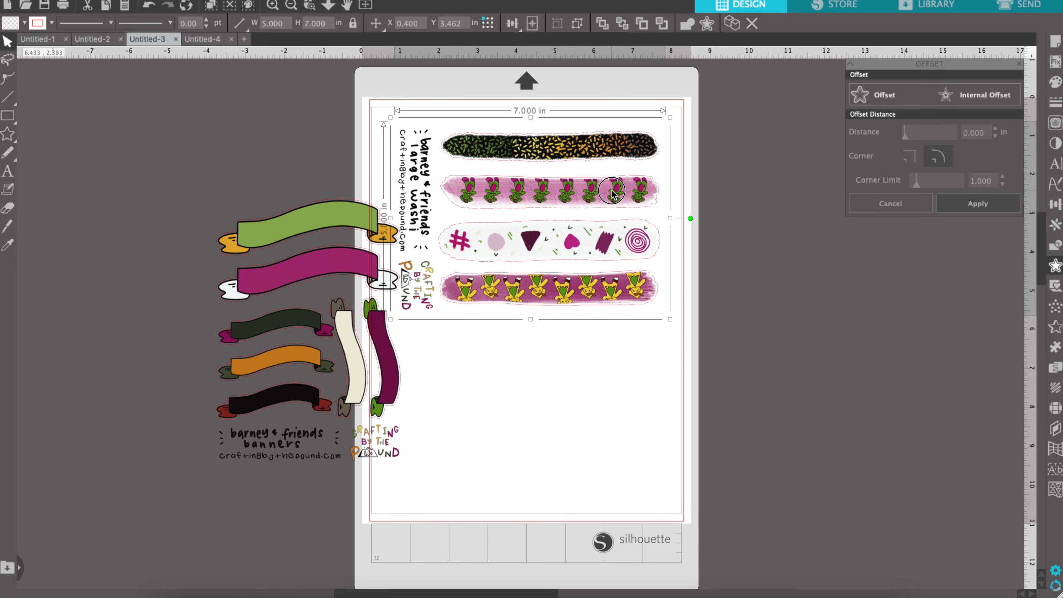
pyautogui.click(299, 233)
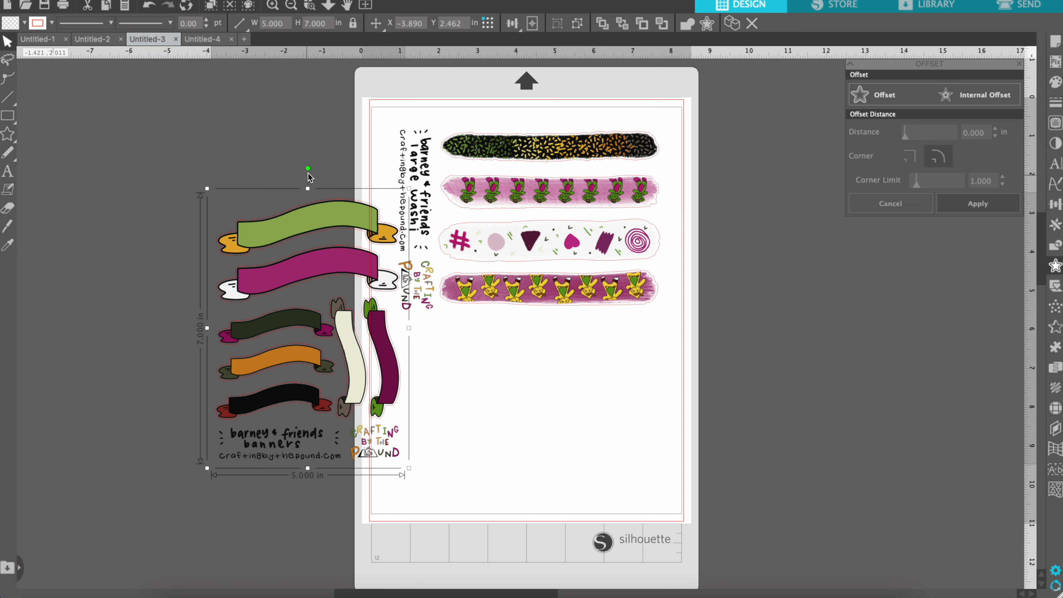
pyautogui.moveTo(308, 168); pyautogui.dragTo(651, 420)
pyautogui.click(723, 307)
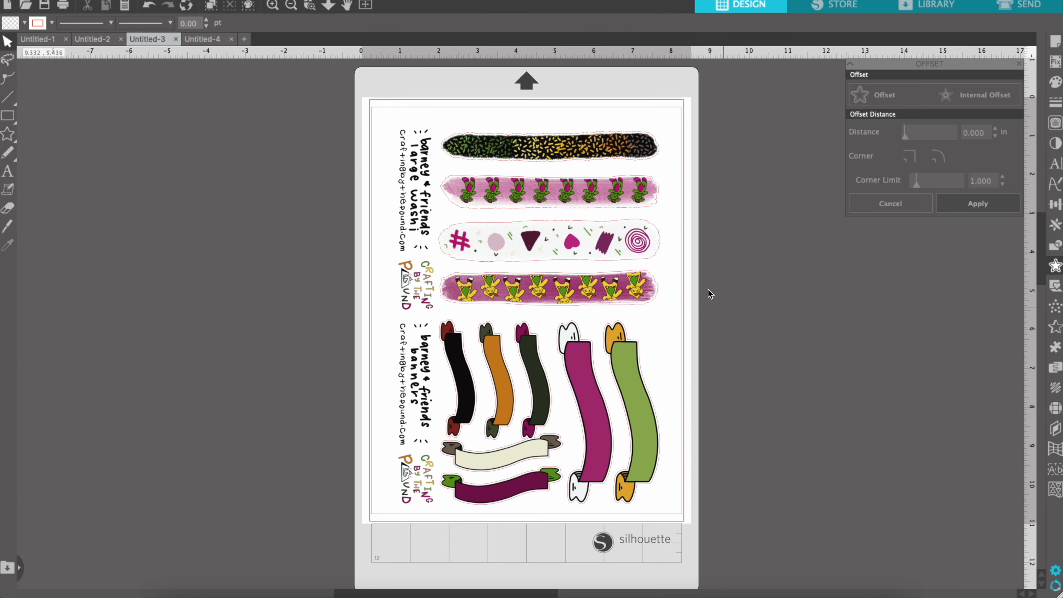
# Center the large washi and banners sheets together on the page.
pyautogui.hotkey('ctrl', 'a')
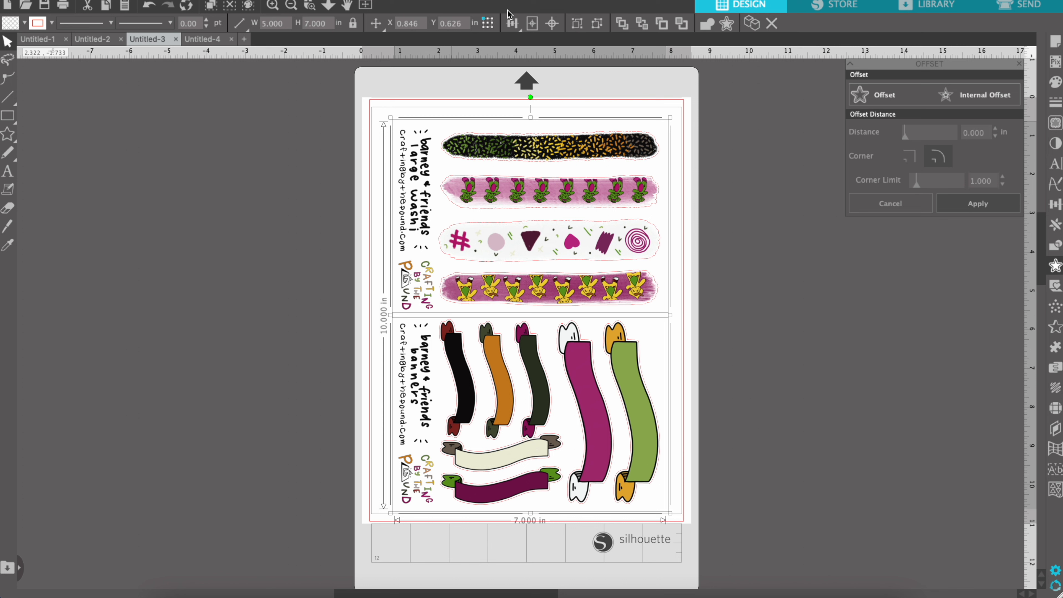
pyautogui.click(532, 23)
pyautogui.click(247, 191)
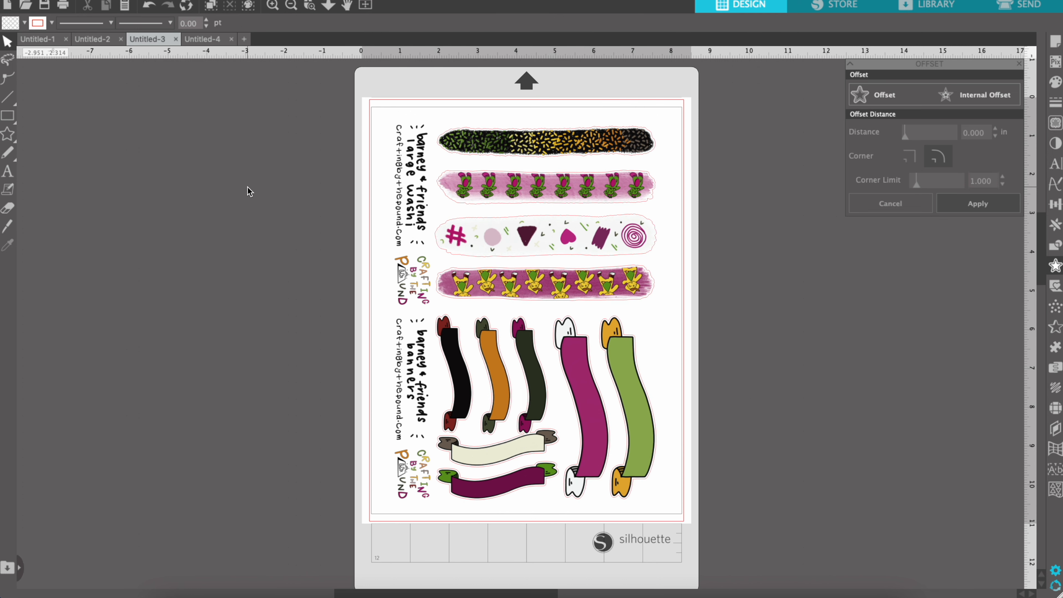
# In Untitled-4, move the washi swatches sheet onto the page and trace the swatches' outer edges at a 100% threshold, excluding the title and logo.
pyautogui.click(207, 39)
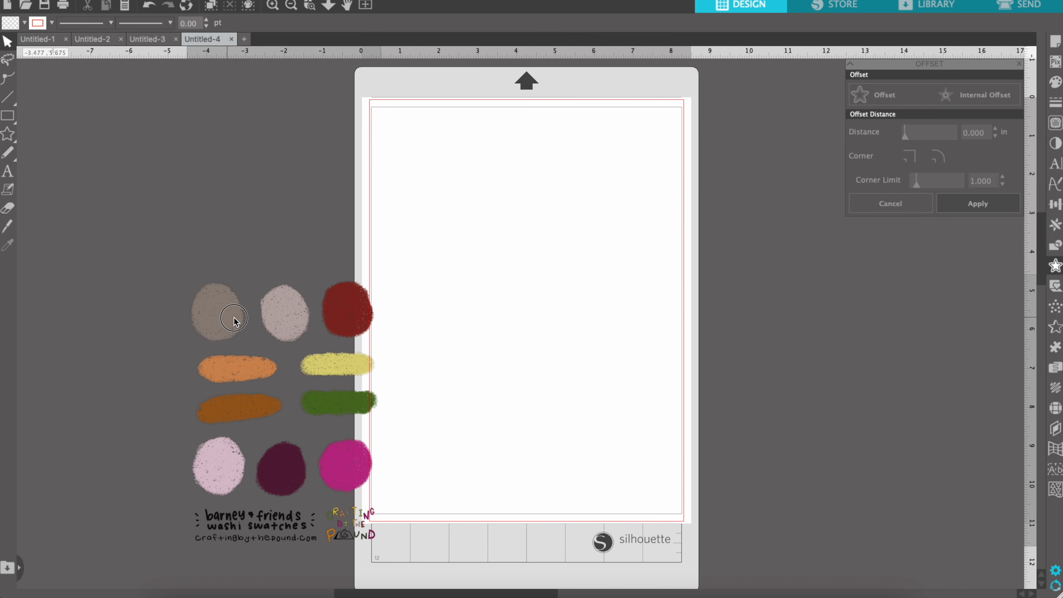
pyautogui.moveTo(233, 315); pyautogui.dragTo(486, 243)
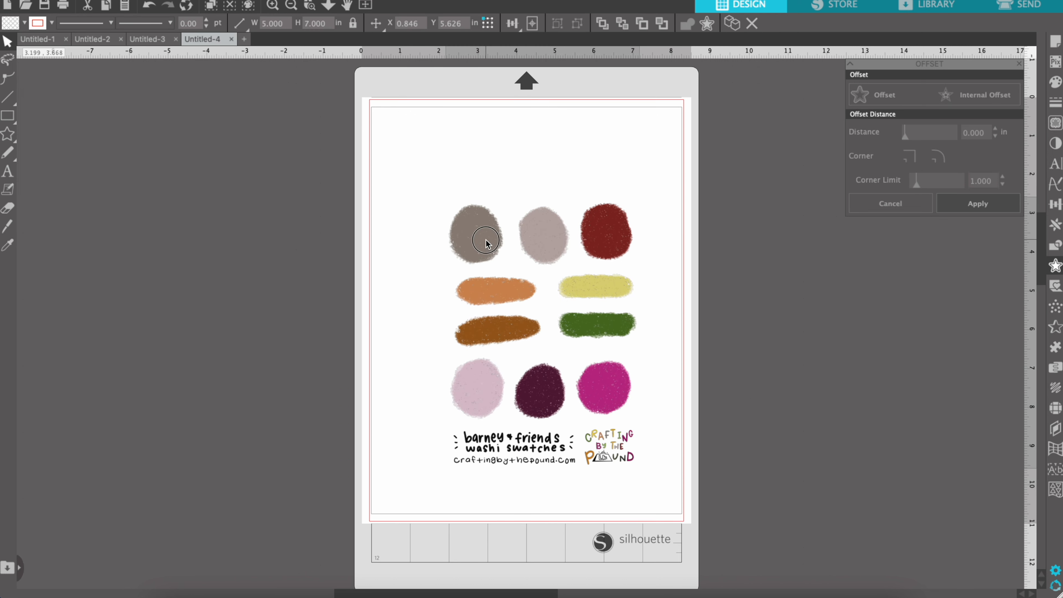
pyautogui.click(1055, 123)
pyautogui.click(925, 114)
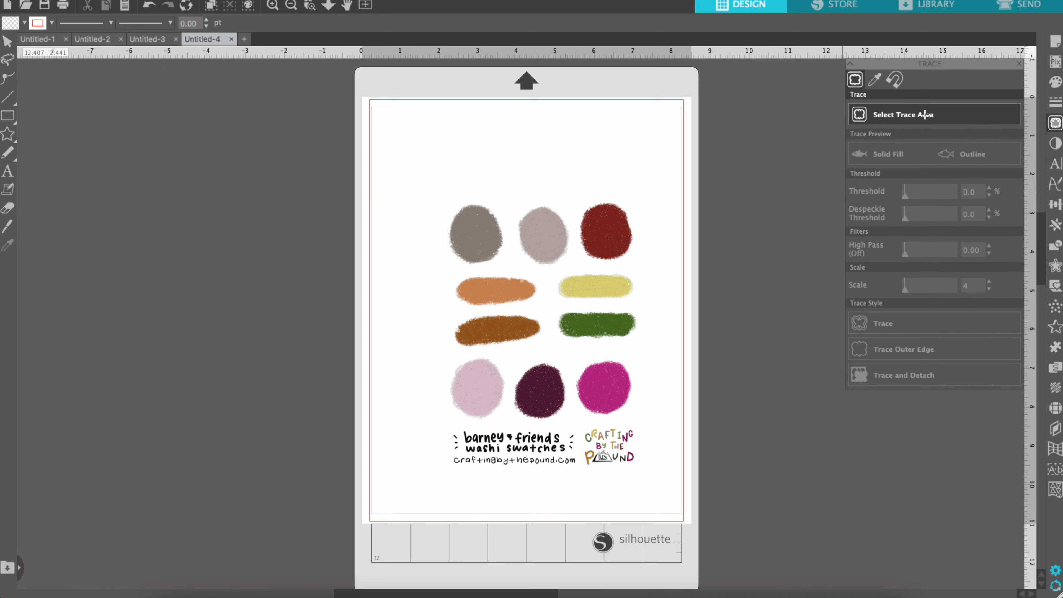
pyautogui.moveTo(438, 193)
pyautogui.mouseDown()
pyautogui.moveTo(652, 408)
pyautogui.moveTo(647, 429)
pyautogui.mouseUp()
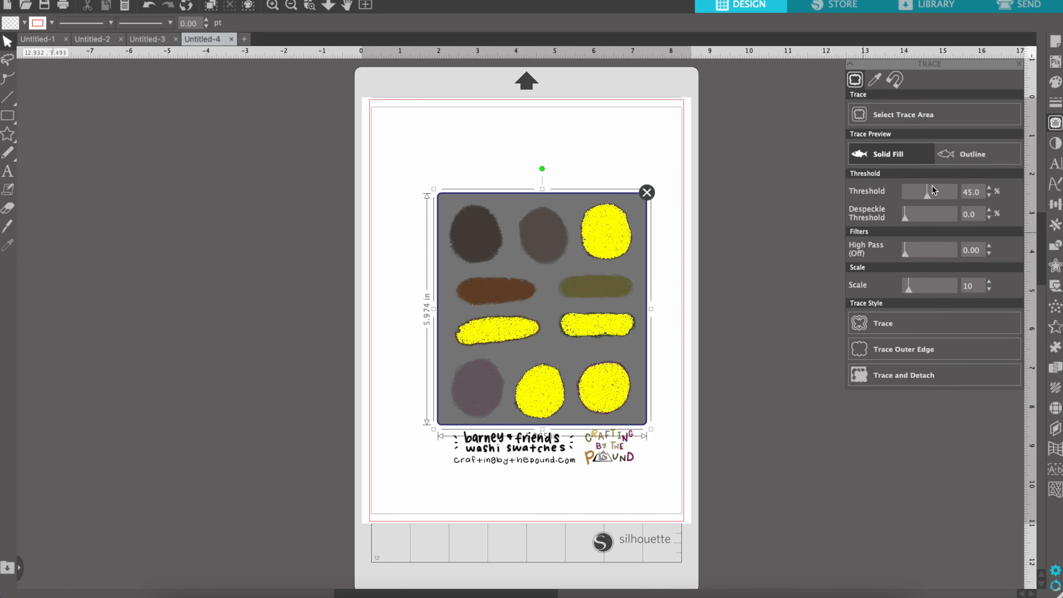
pyautogui.moveTo(927, 192); pyautogui.dragTo(965, 199)
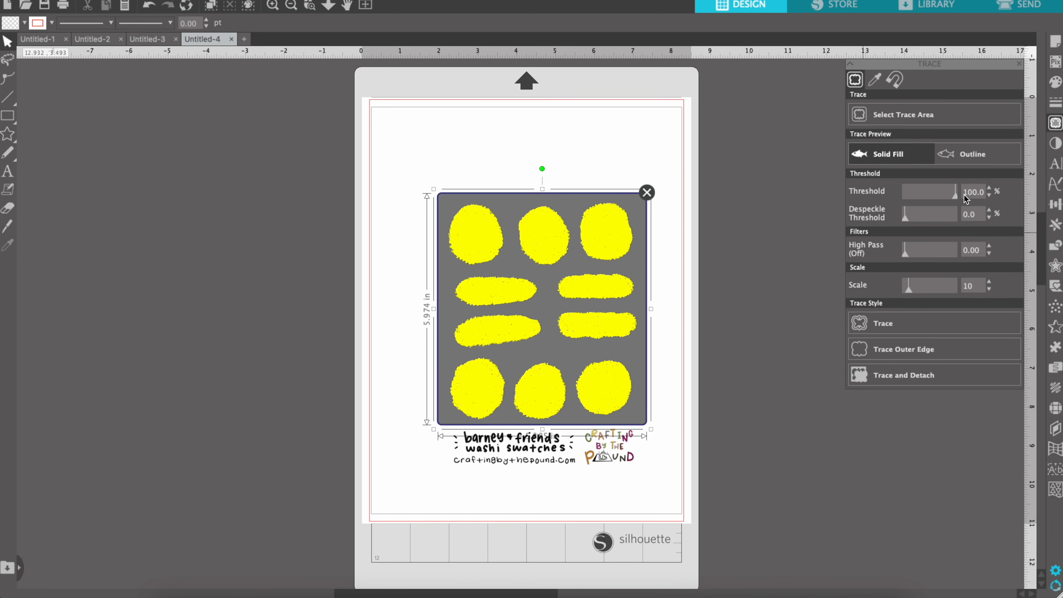
pyautogui.click(902, 353)
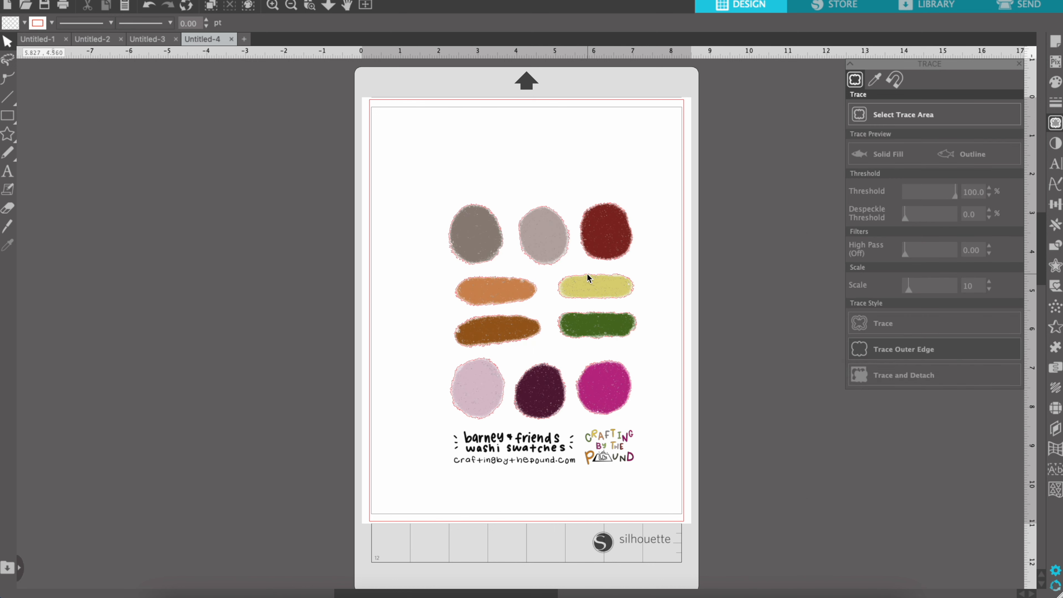
# Offset the traced swatch outlines by 0.035 in and delete the original trace lines.
pyautogui.click(558, 289)
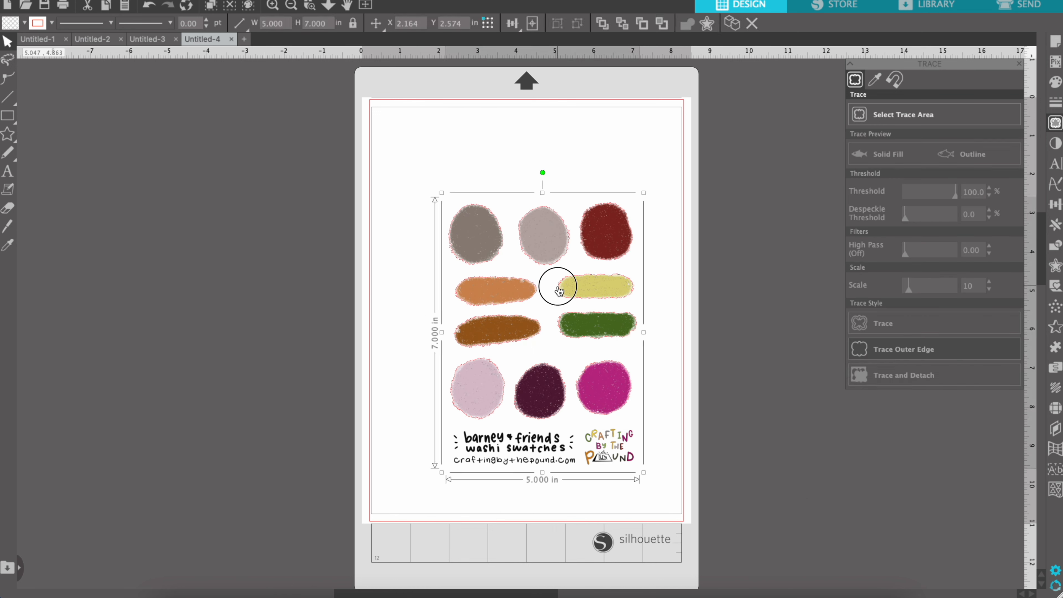
pyautogui.click(561, 295)
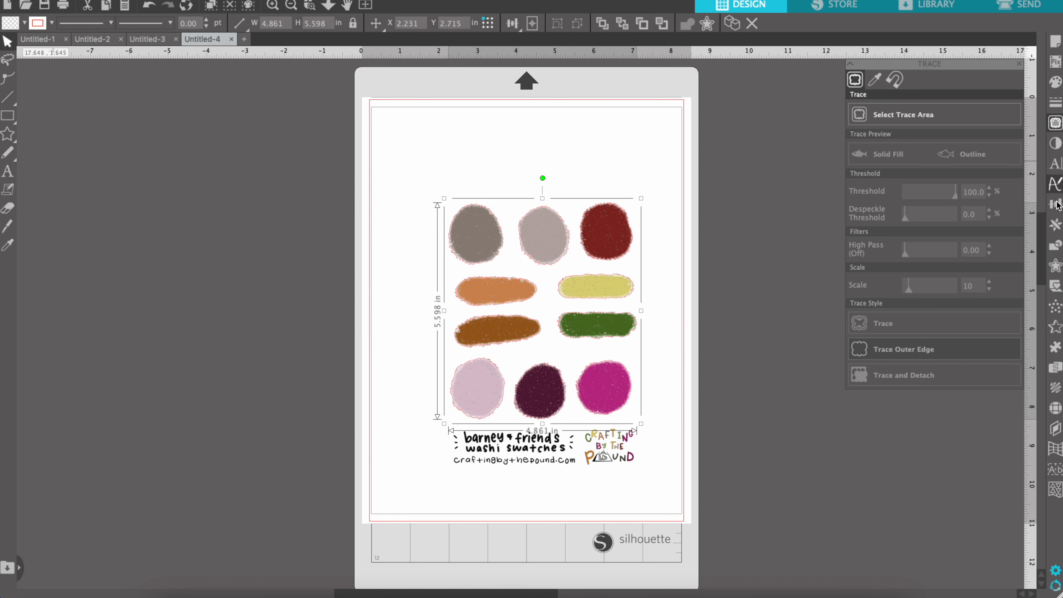
pyautogui.click(1056, 265)
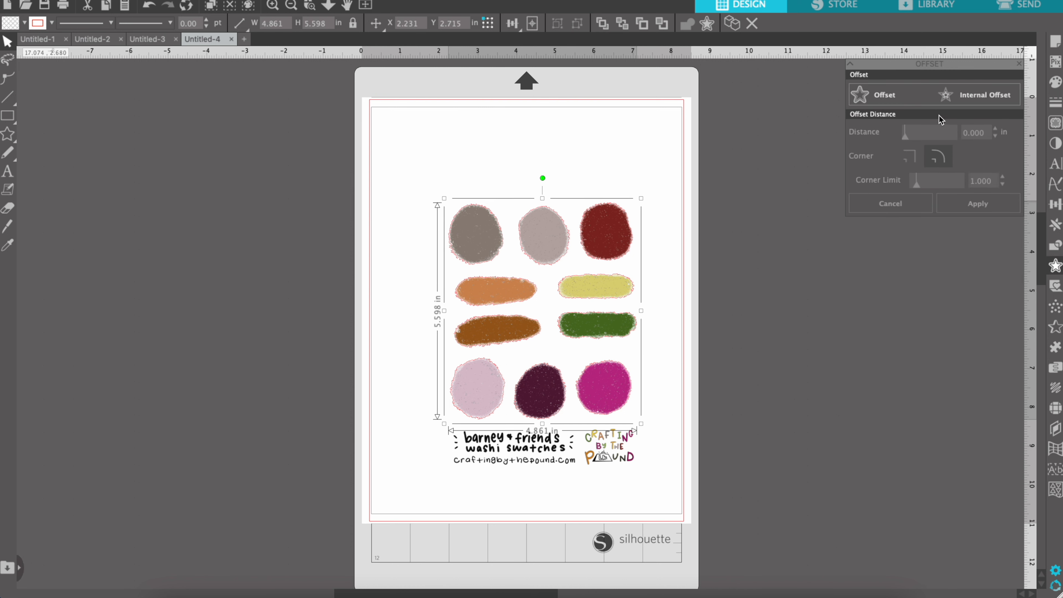
pyautogui.click(893, 104)
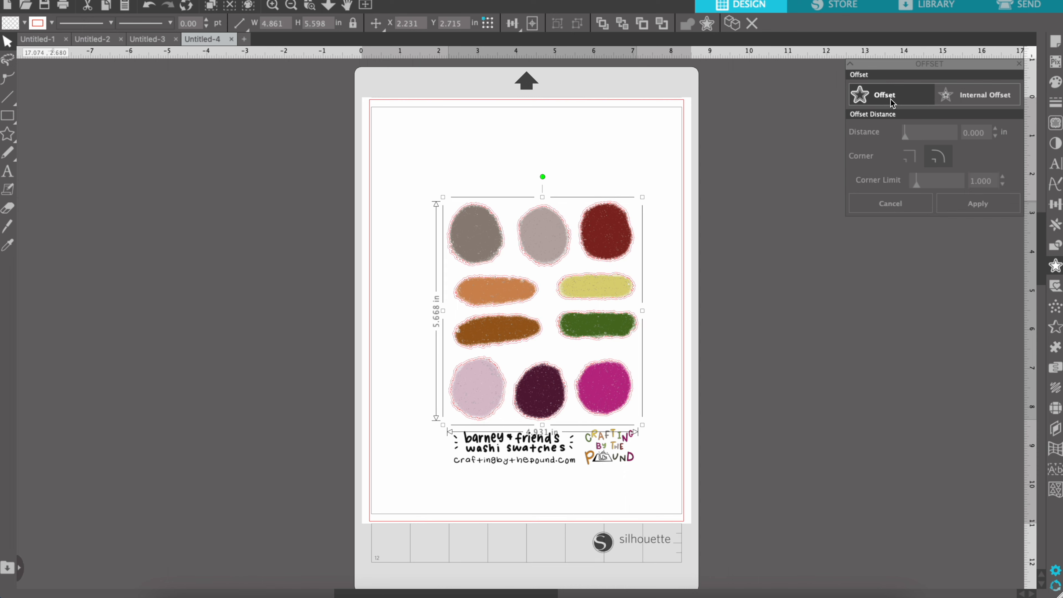
pyautogui.click(983, 207)
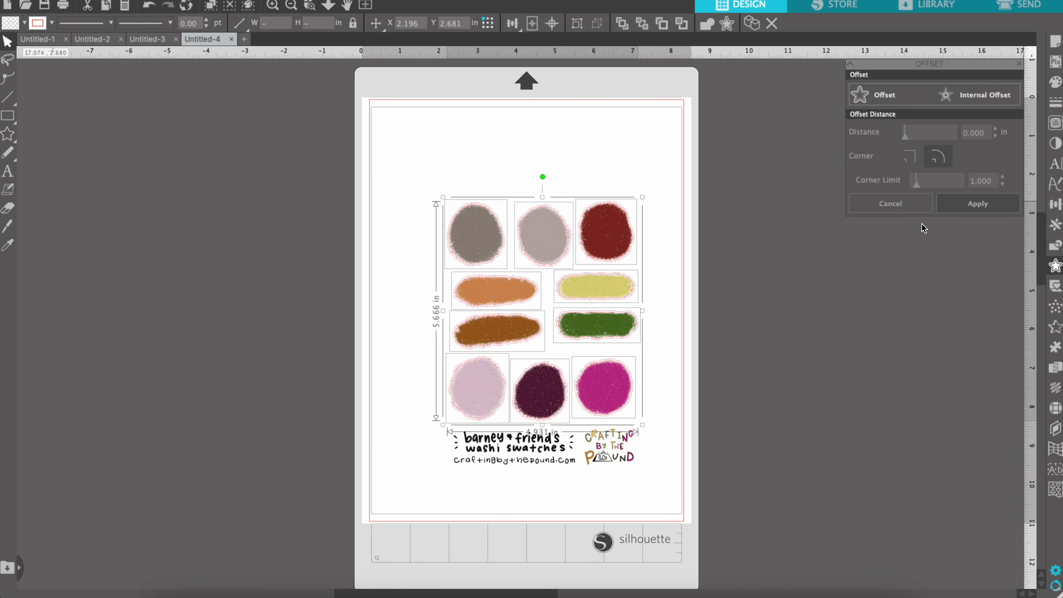
pyautogui.click(587, 245)
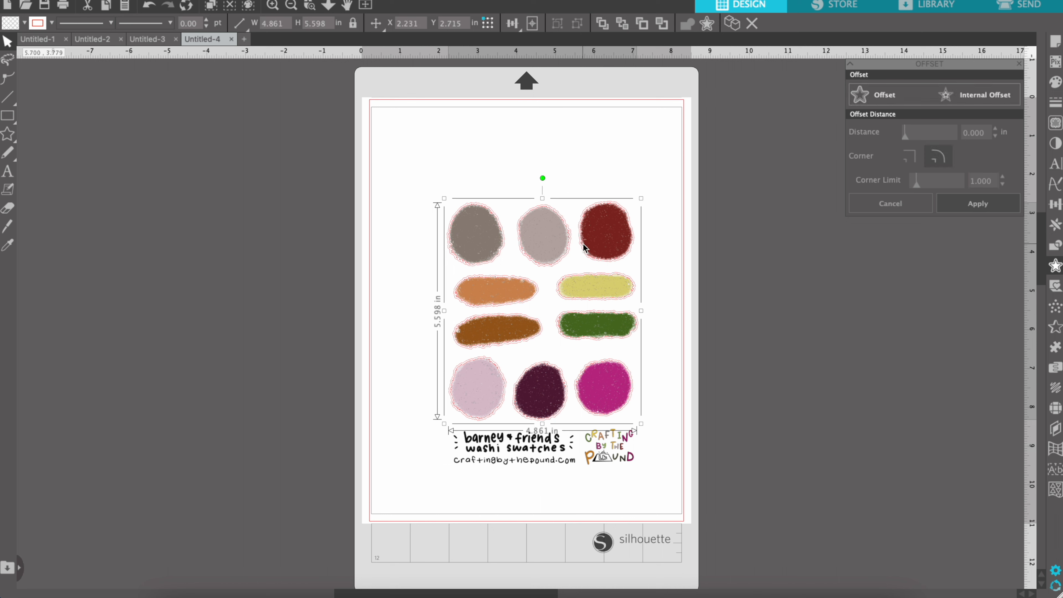
pyautogui.press('Escape')
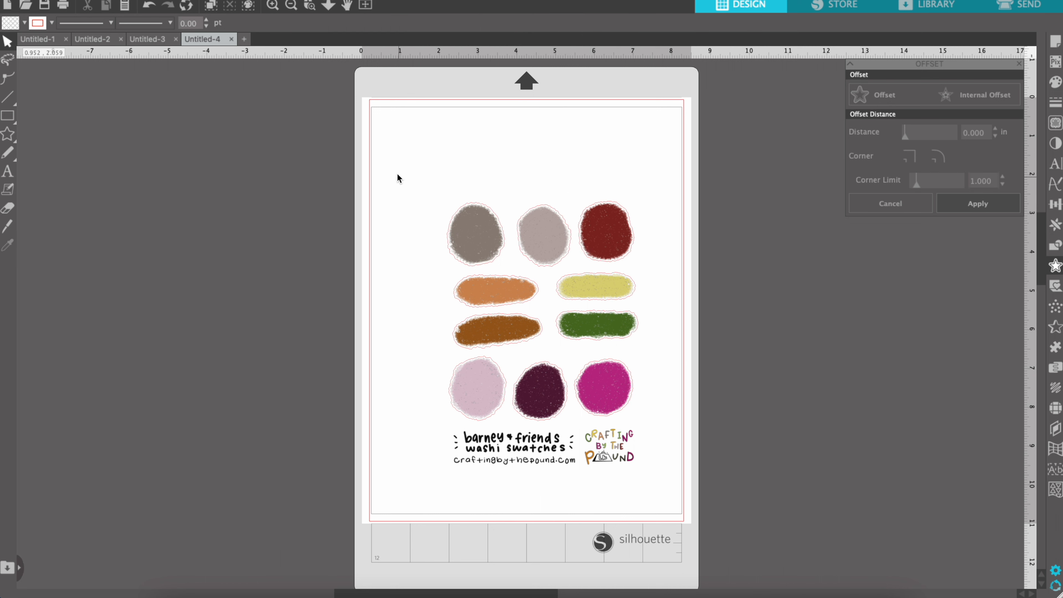
# Group the washi swatches sheet with its cut lines and rotate it 90 degrees clockwise.
pyautogui.click(485, 294)
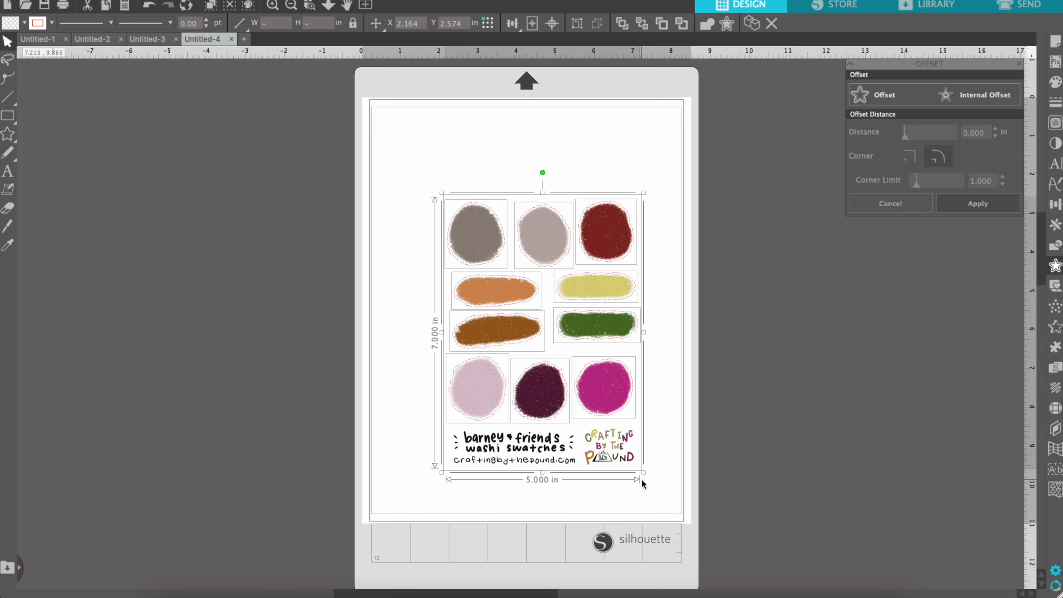
pyautogui.hotkey('ctrl', 'g')
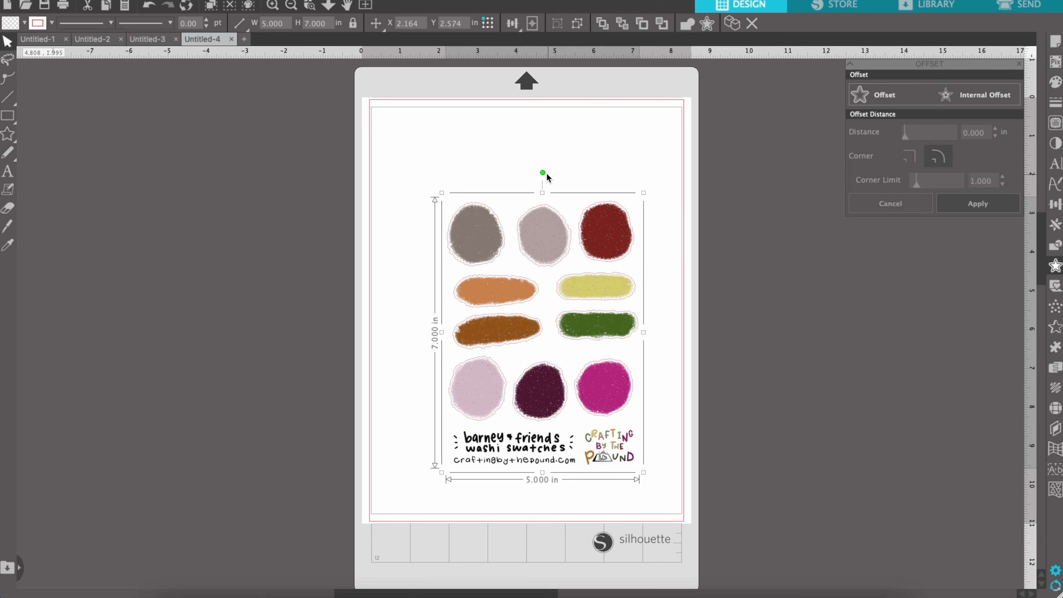
pyautogui.moveTo(544, 172); pyautogui.dragTo(702, 346)
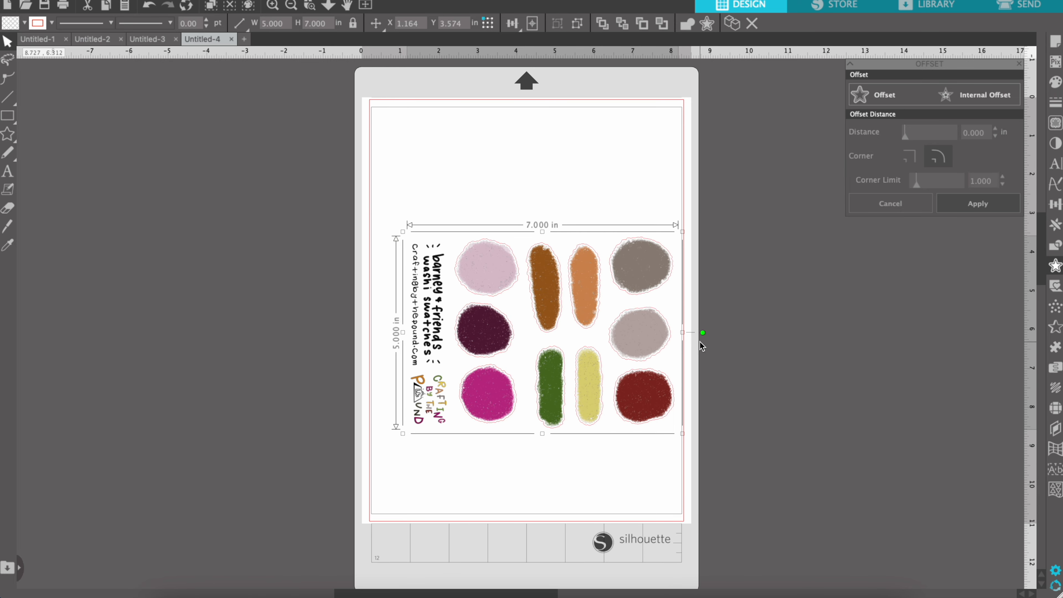
# Duplicate the washi swatches sheet directly below itself and center both copies on the page.
pyautogui.click(1055, 226)
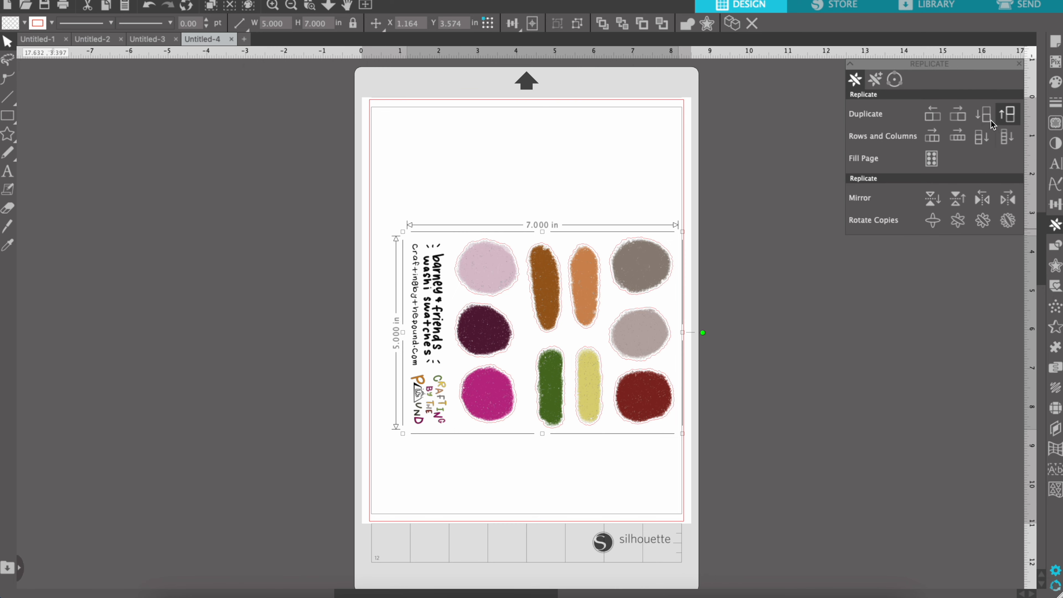
pyautogui.click(983, 114)
pyautogui.moveTo(654, 191); pyautogui.dragTo(638, 497)
pyautogui.click(529, 23)
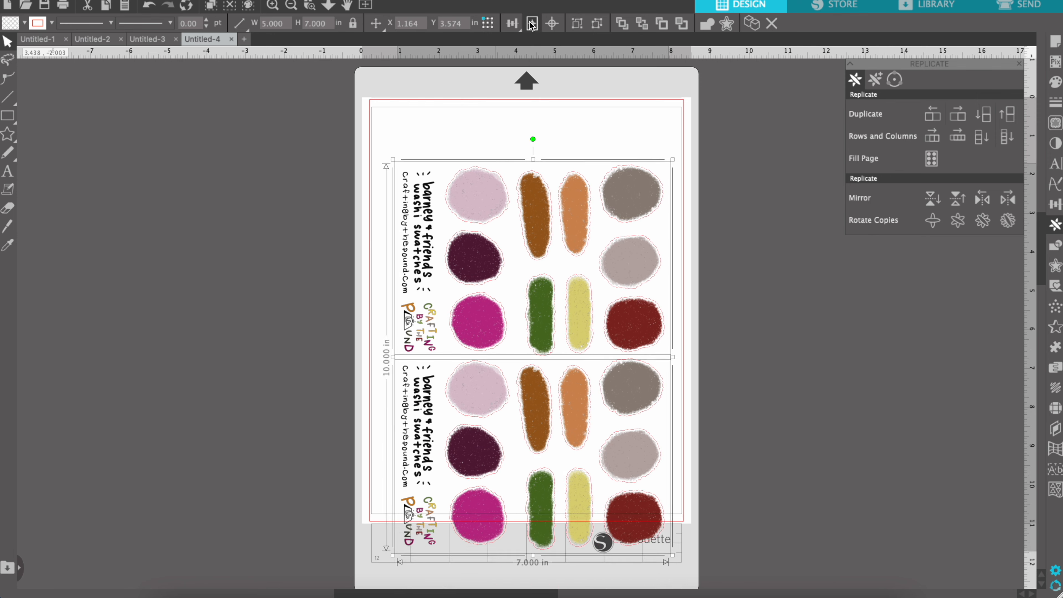
pyautogui.click(305, 193)
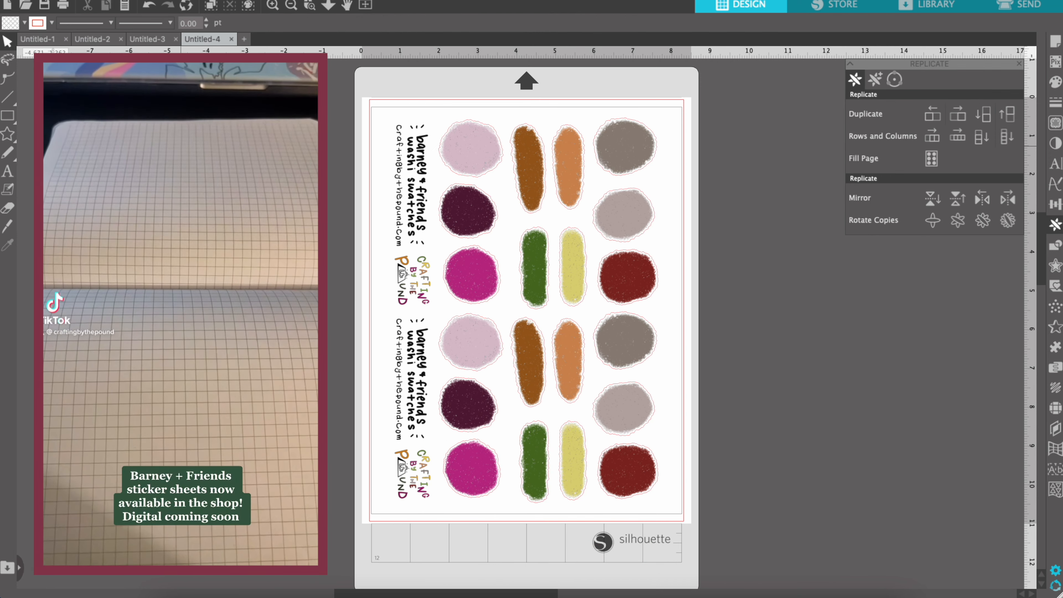
# Review the sheet layouts in Untitled-1, Untitled-2 and Untitled-3, and return to Untitled-4.
pyautogui.click(50, 40)
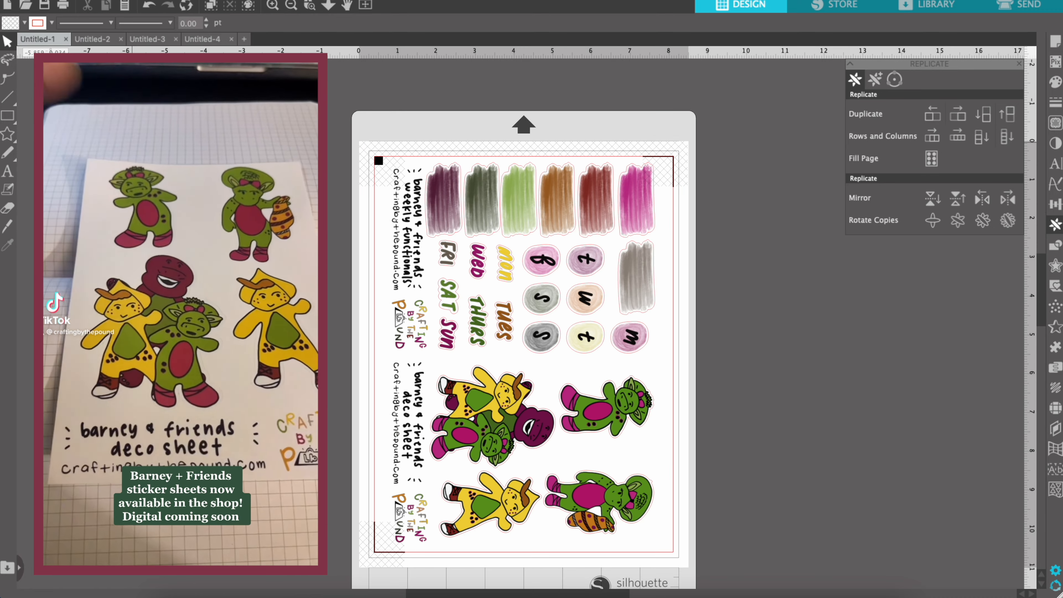
pyautogui.click(93, 39)
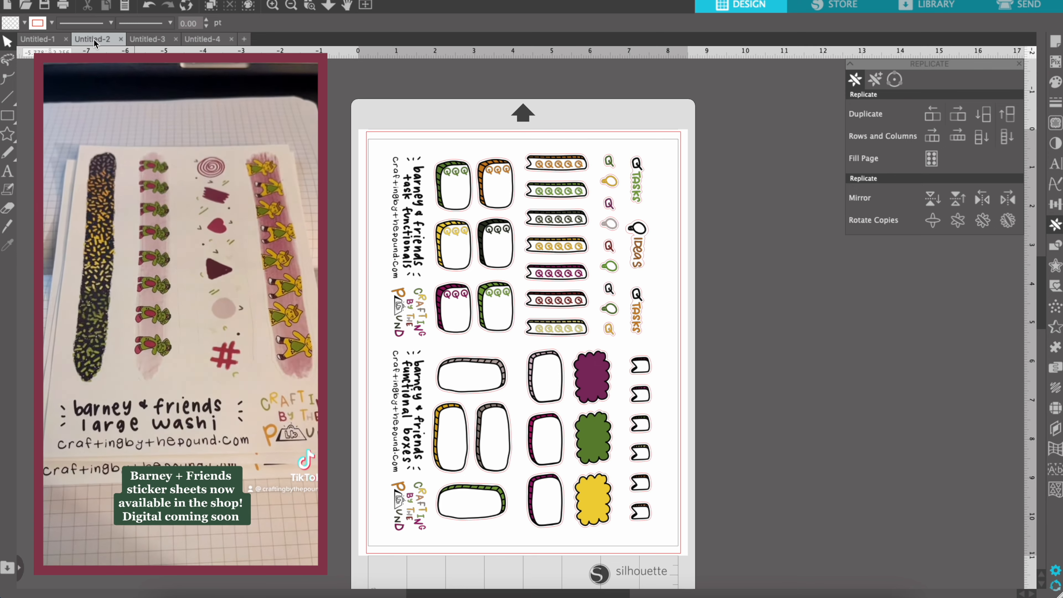
pyautogui.click(151, 40)
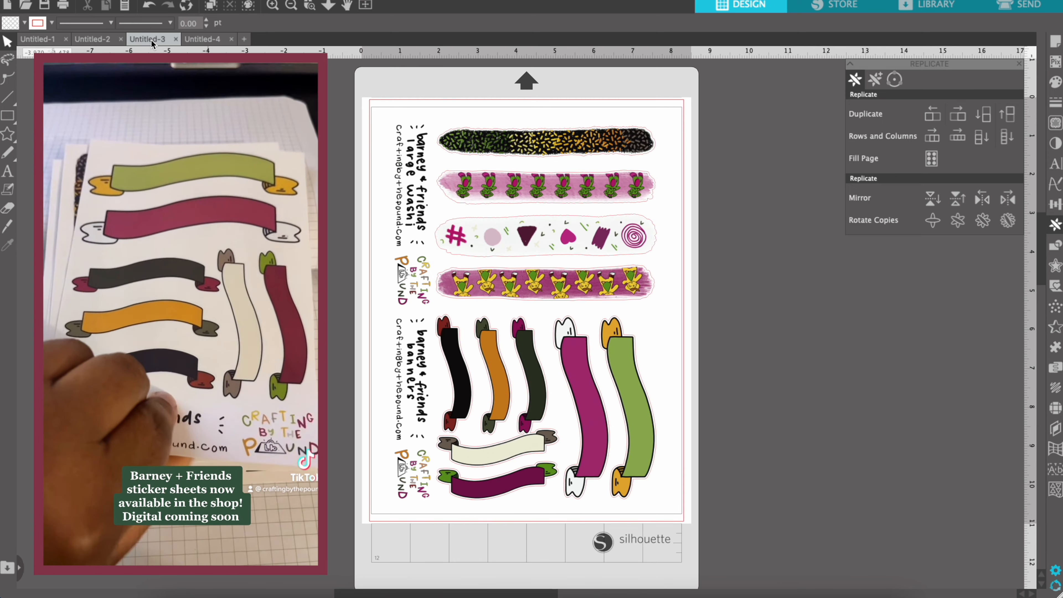
pyautogui.click(202, 39)
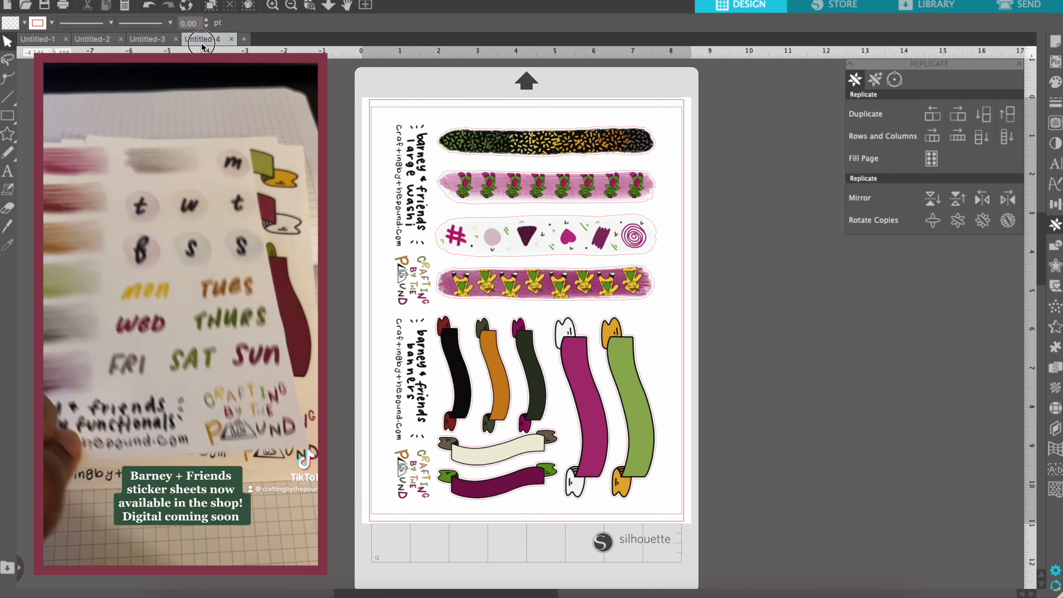